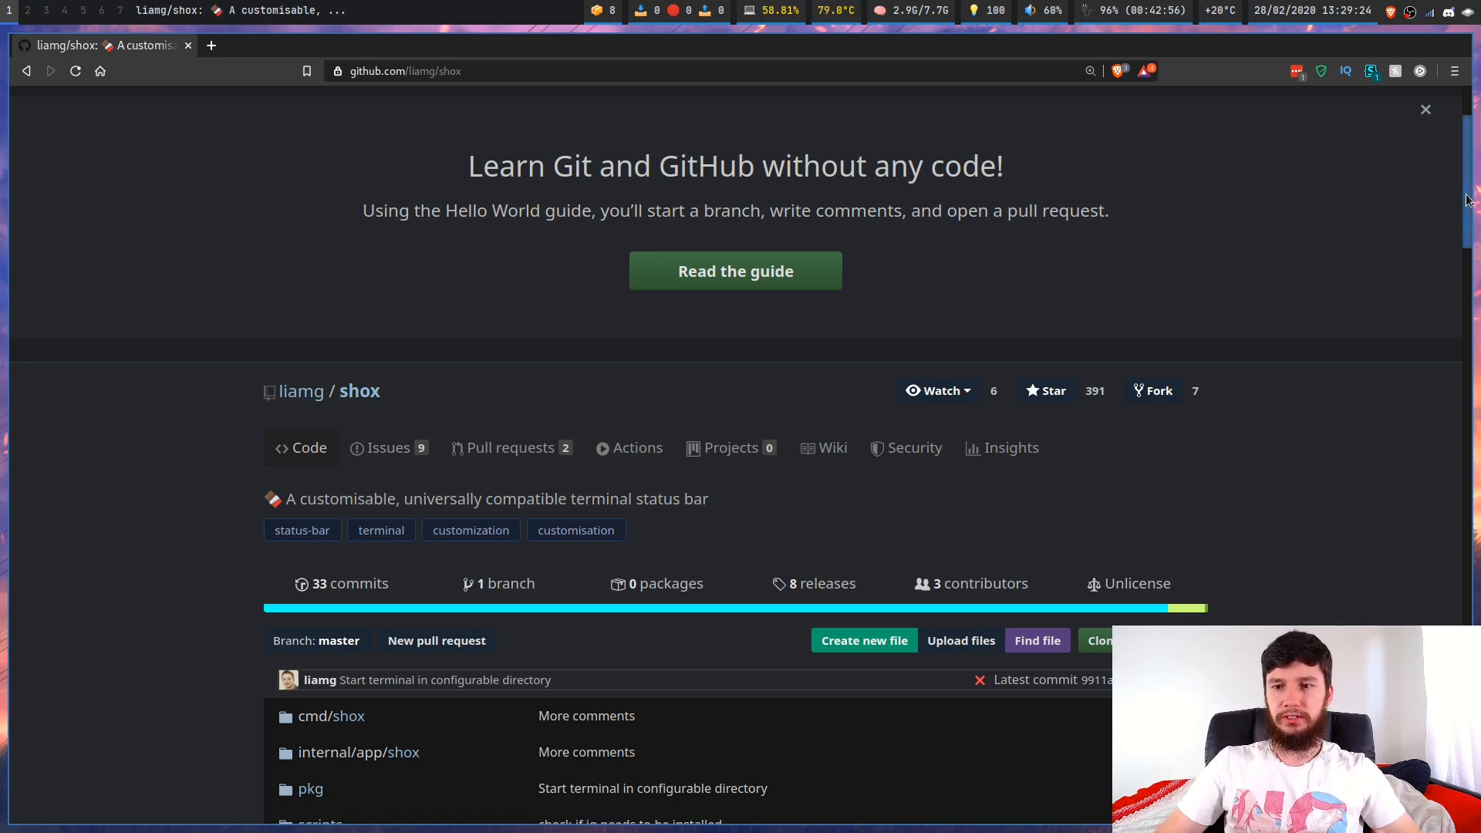
scroll(736, 430, "down", 5)
scroll(737, 430, "down", 5)
scroll(736, 430, "down", 5)
scroll(737, 430, "down", 3)
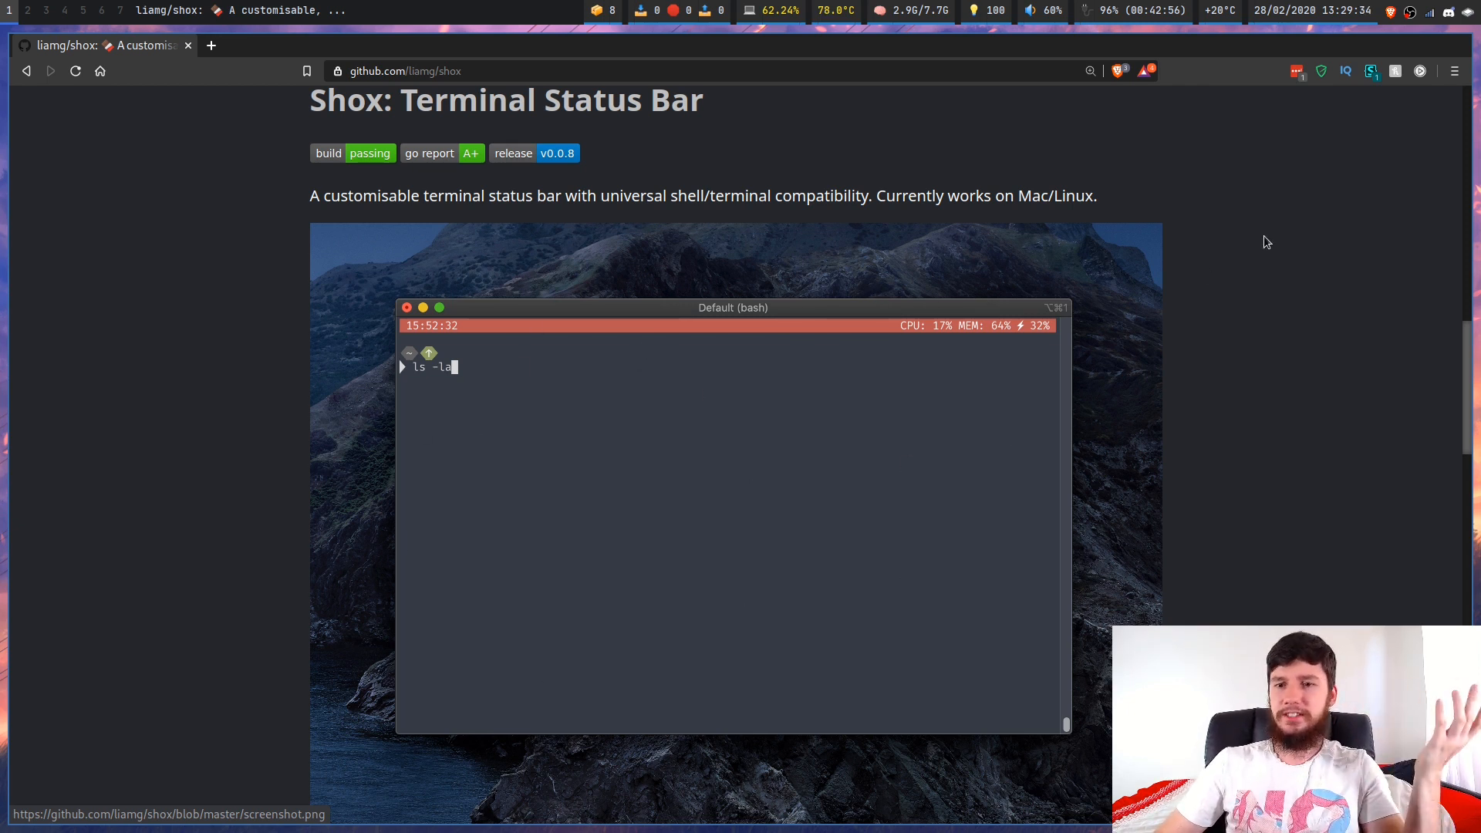
left_click_drag(1468, 337, 1469, 419)
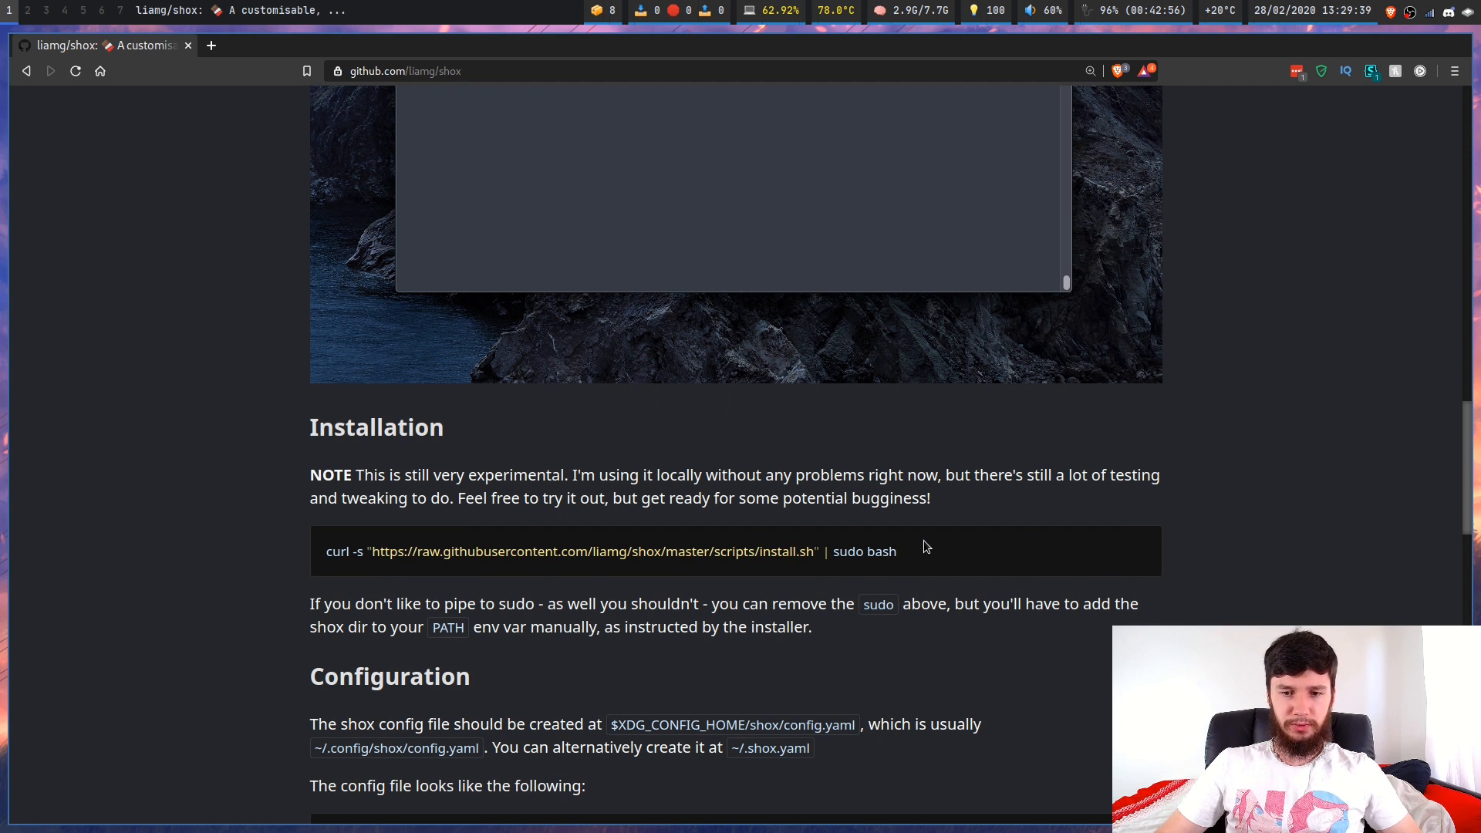
left_click_drag(898, 551, 312, 568)
left_click(365, 649)
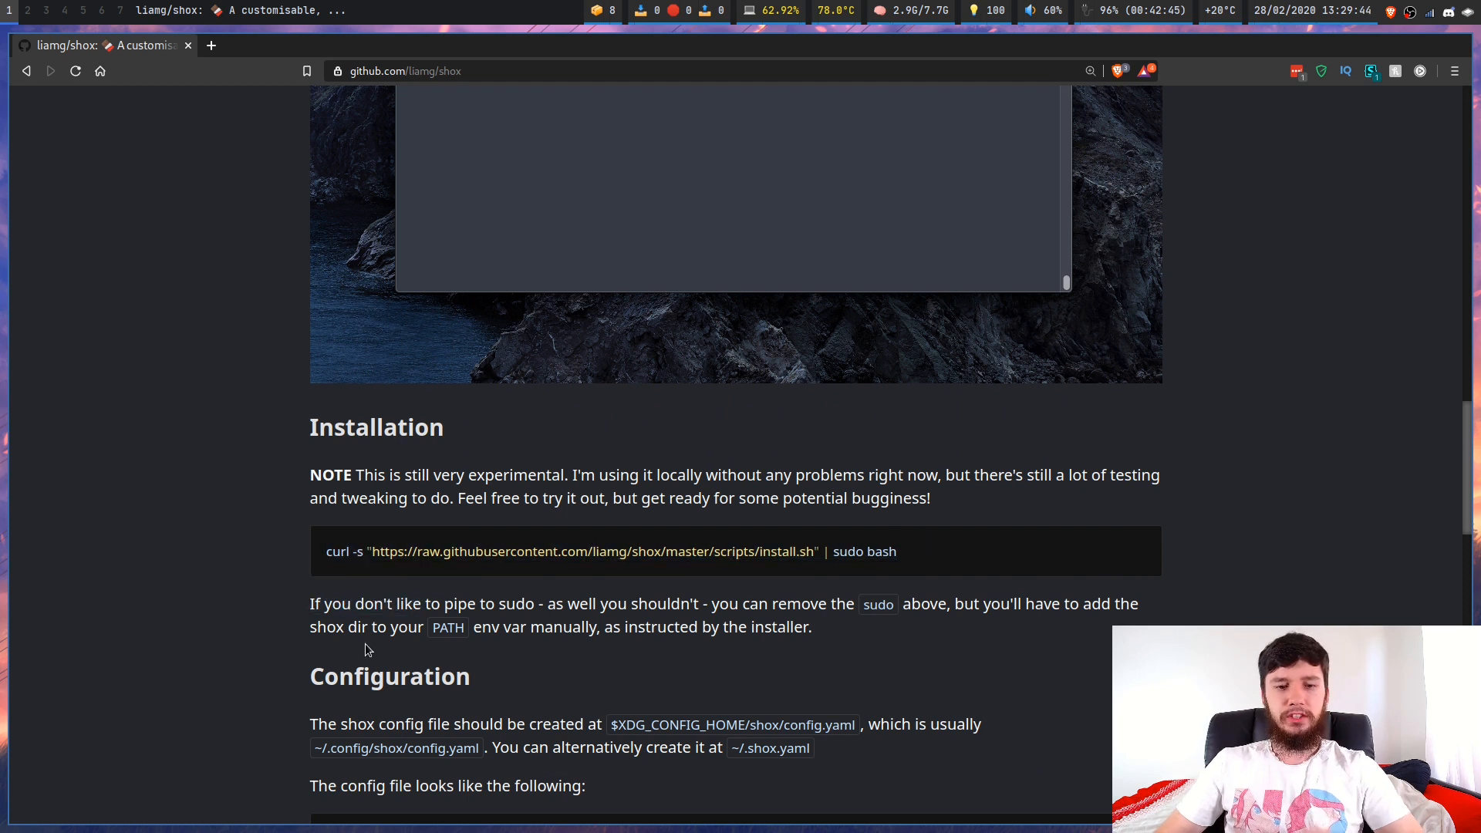
left_click_drag(736, 604, 979, 608)
left_click(798, 633)
left_click_drag(811, 634, 659, 606)
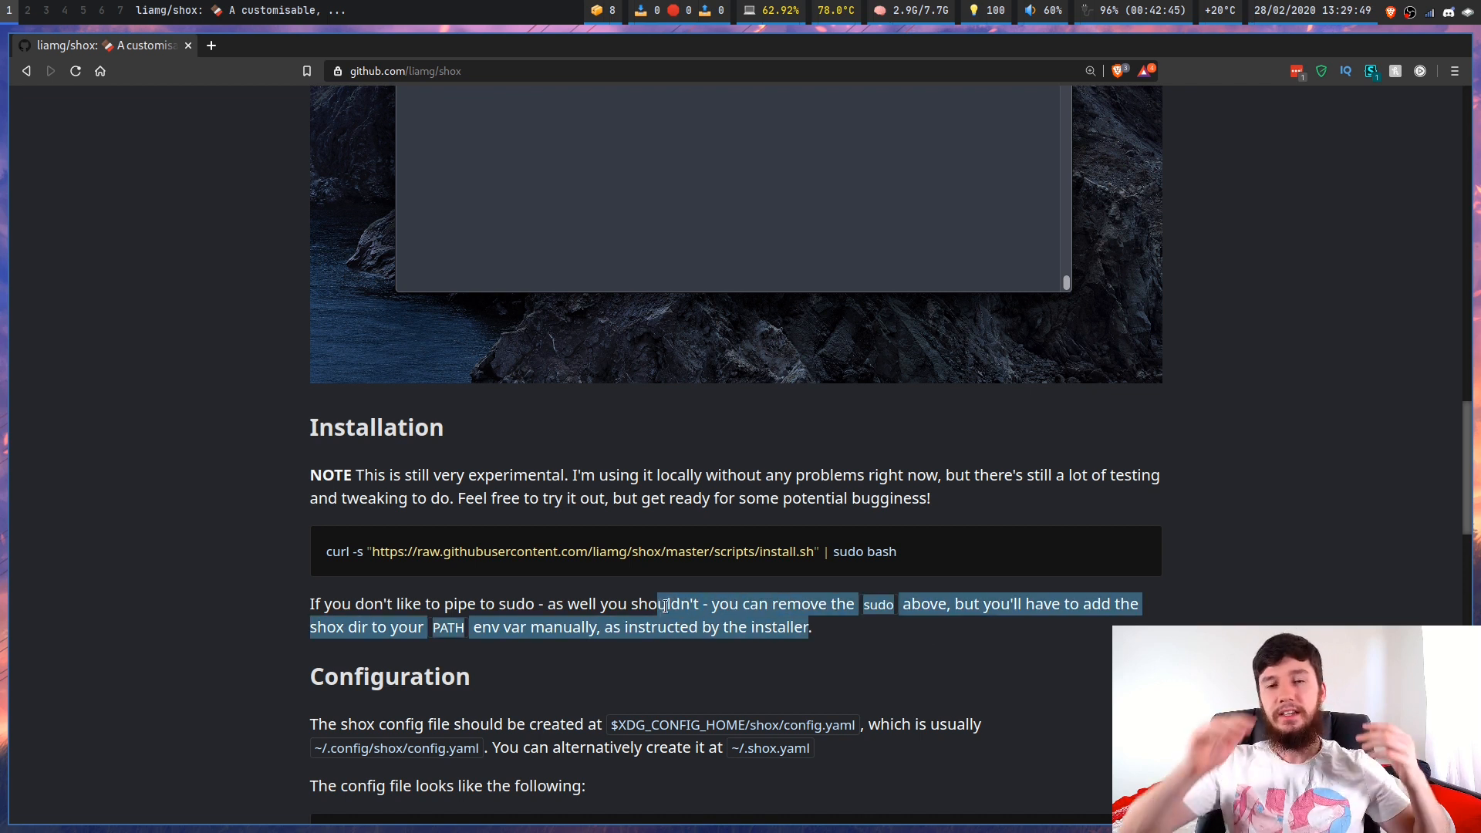
left_click(878, 553)
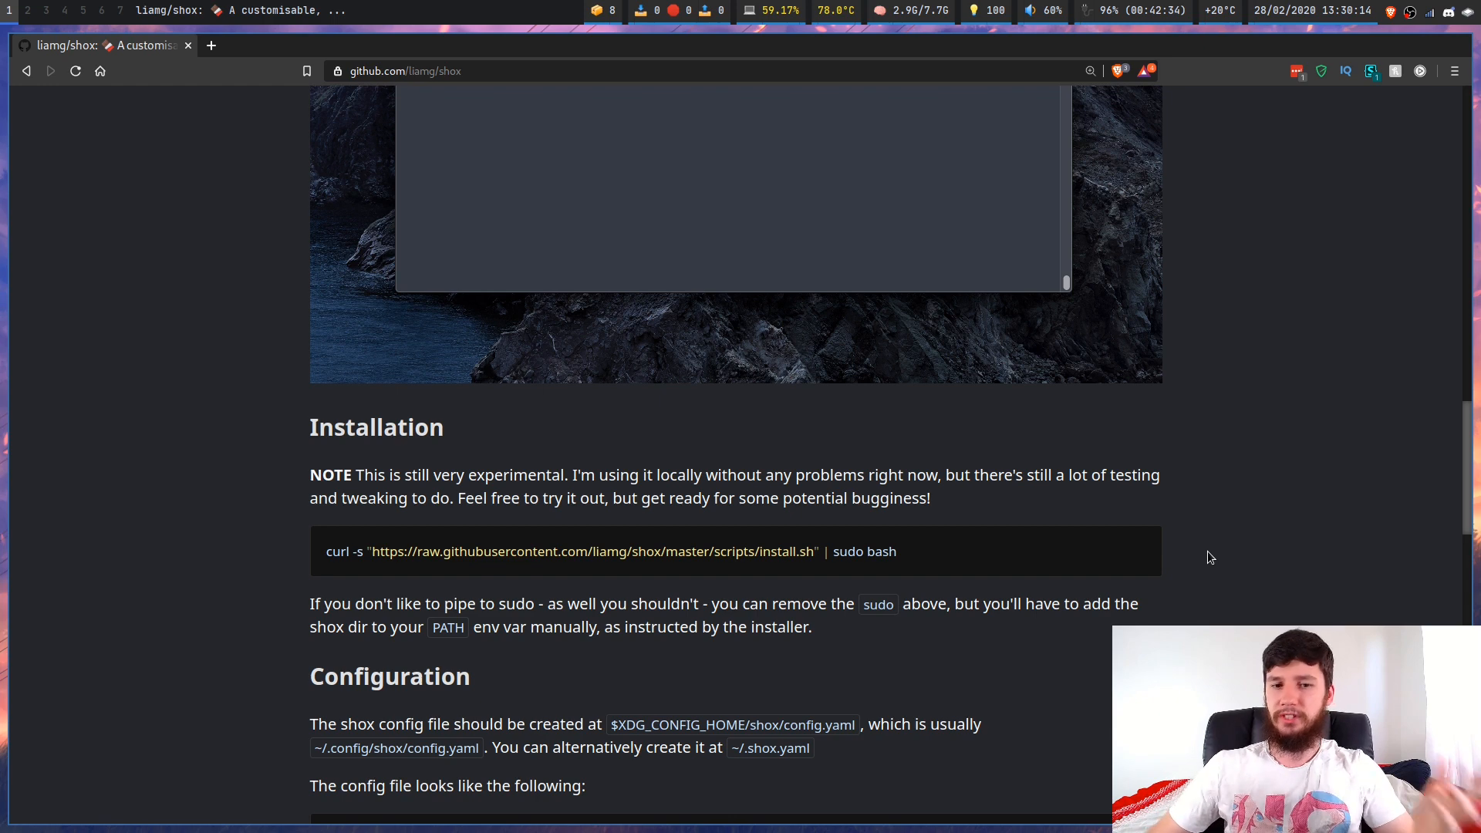
scroll(1392, 441, "down", 3)
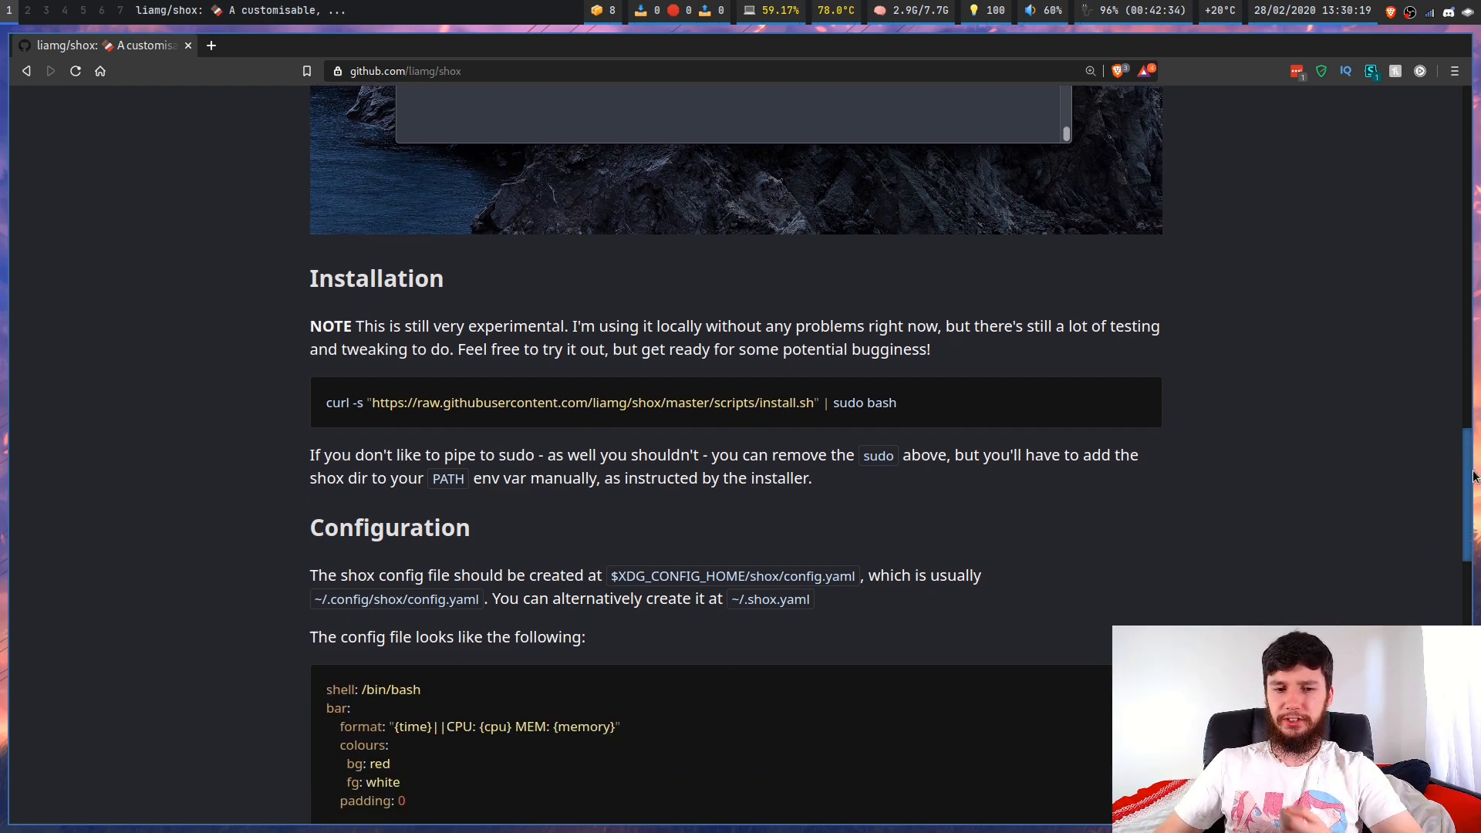
scroll(1392, 441, "up", 5)
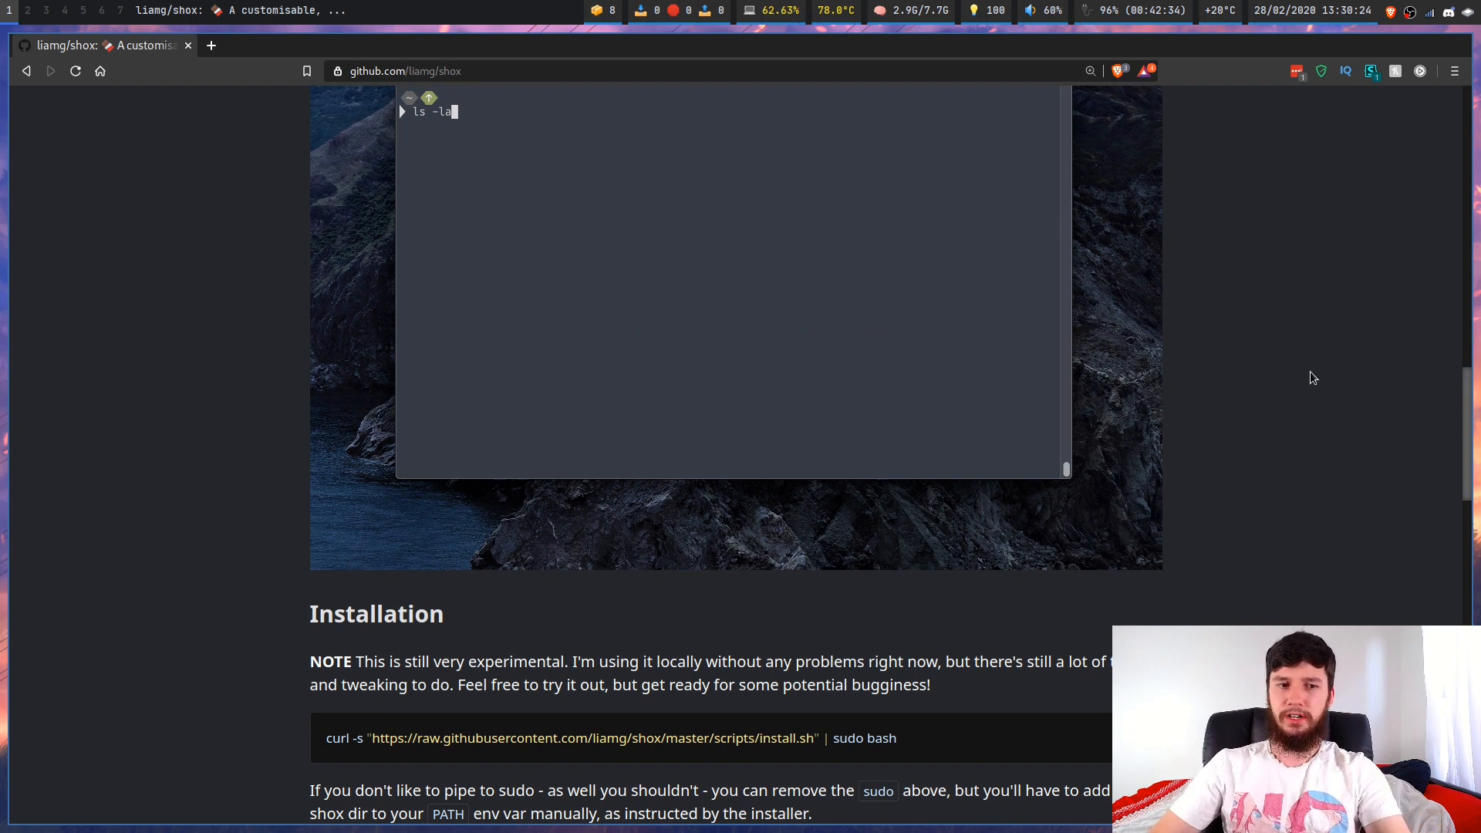
- Launch shox in a new kitty terminal on an empty workspace
key("super+2")
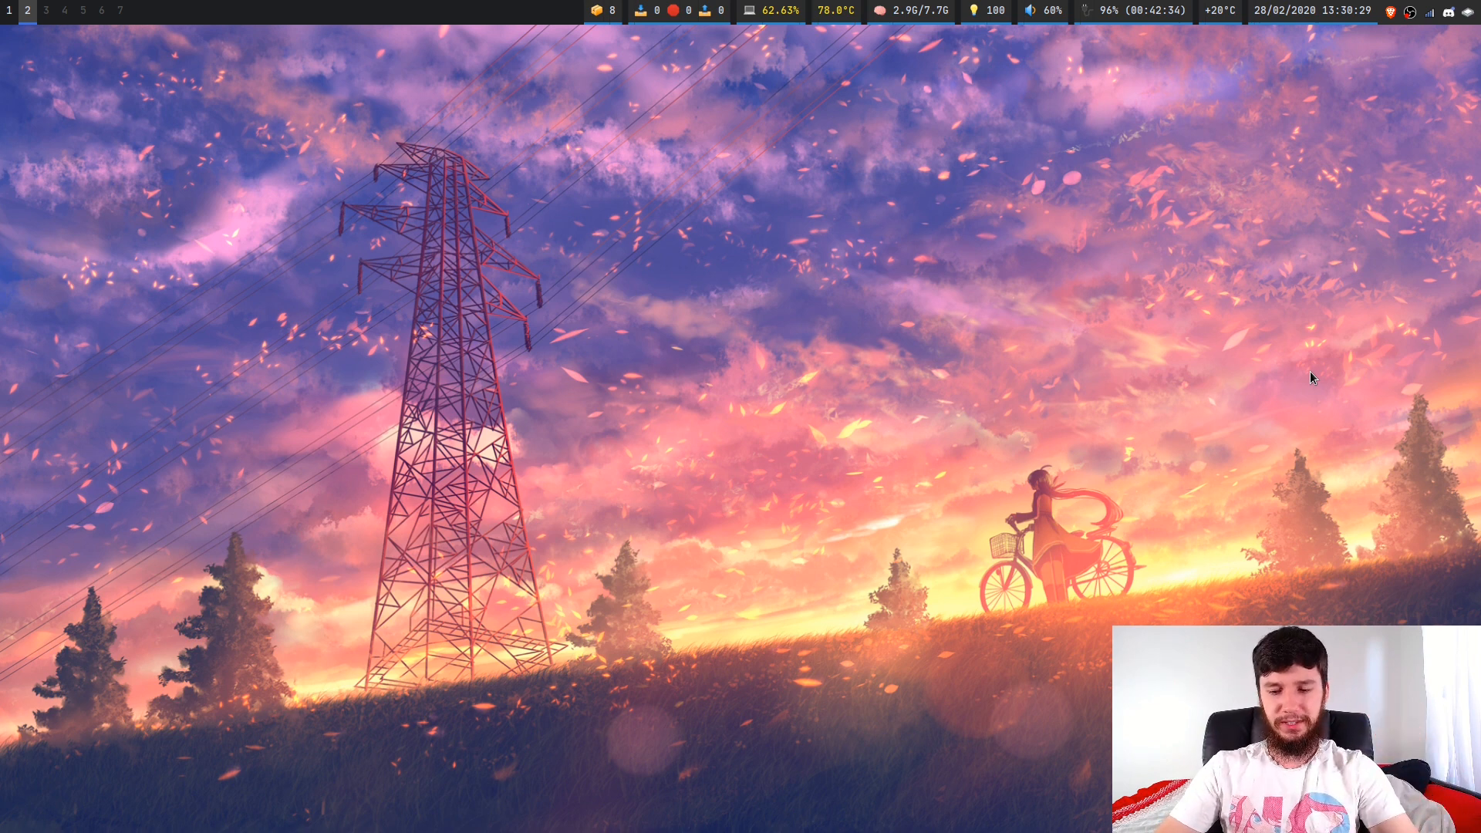
key("super+Return")
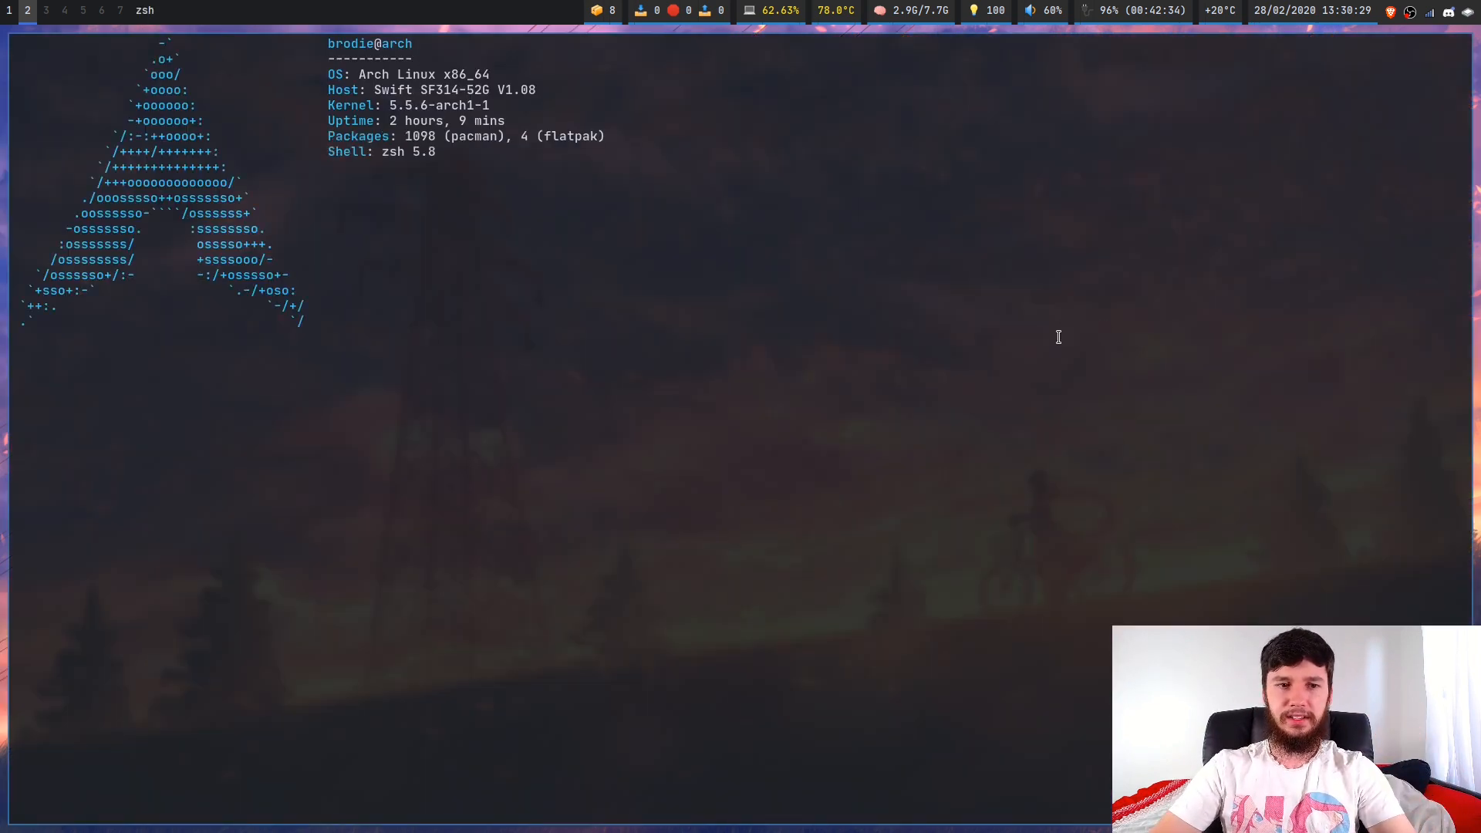
type("shotmux")
key("Return")
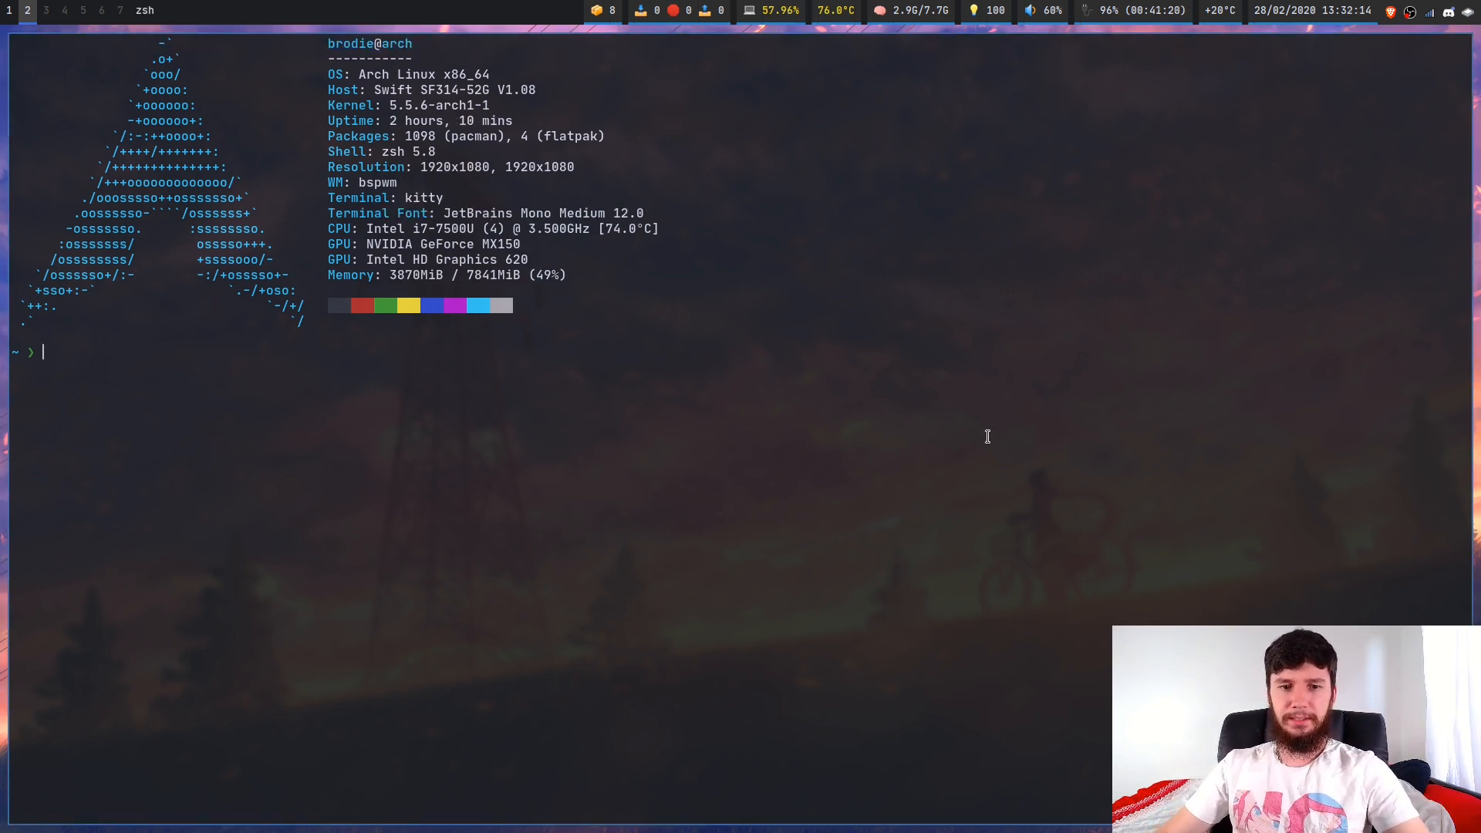
- Enlarge the font, highlight the wrapped memory and battery readouts, then close the shox window
key("Return")
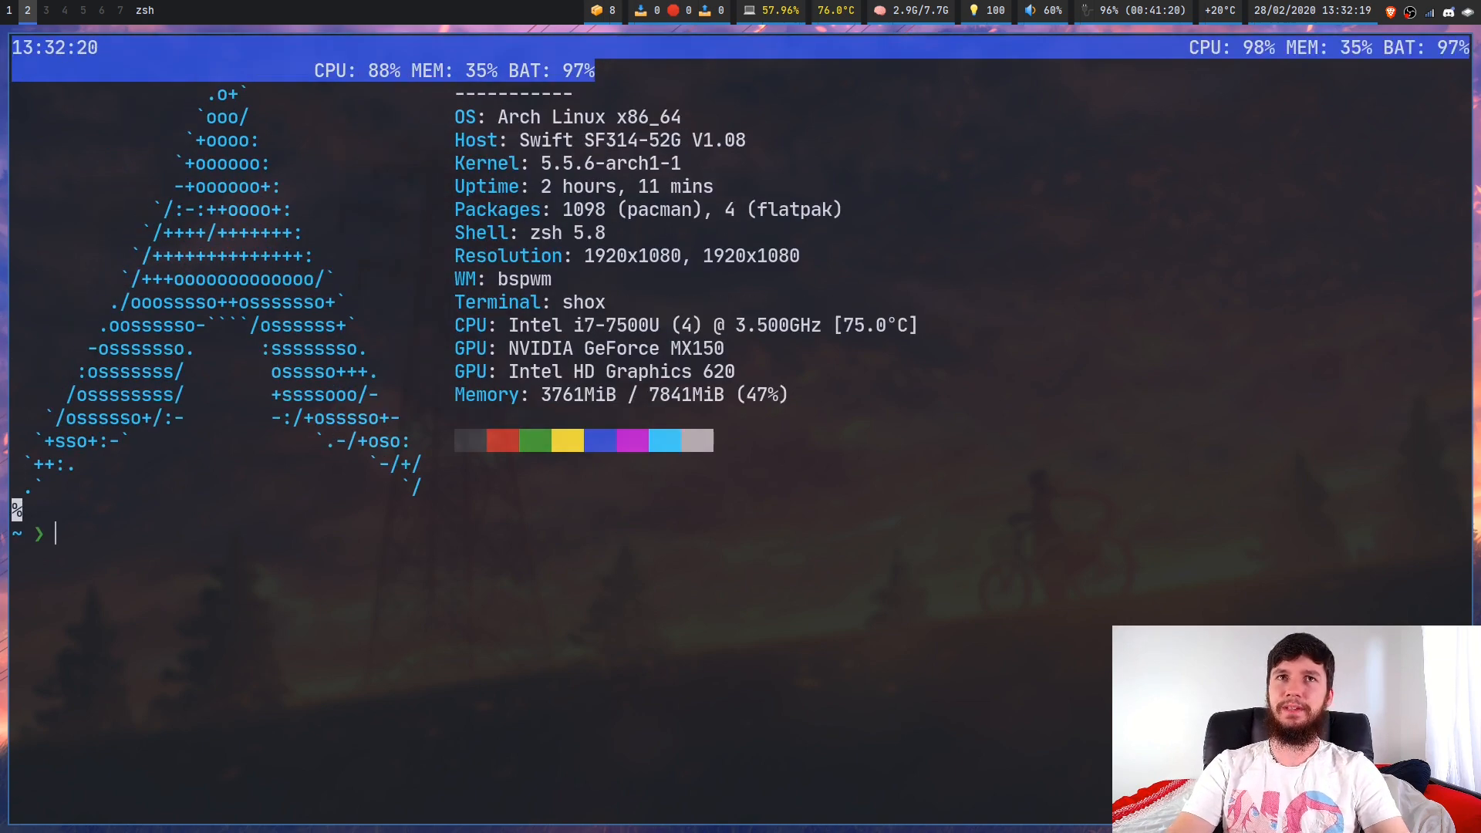
key("ctrl+shift+equal")
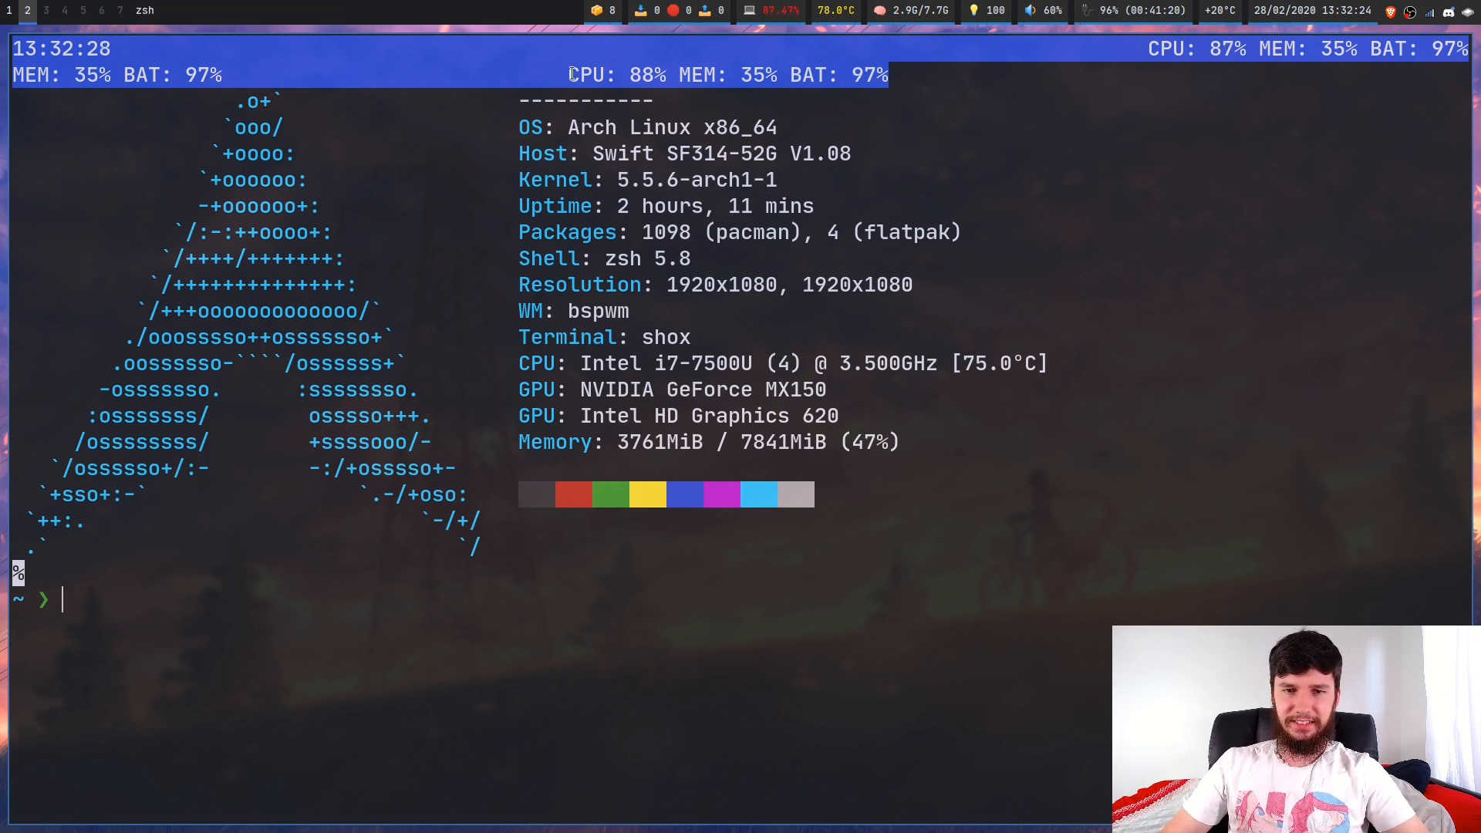
left_click_drag(530, 74, 889, 60)
left_click(1176, 48)
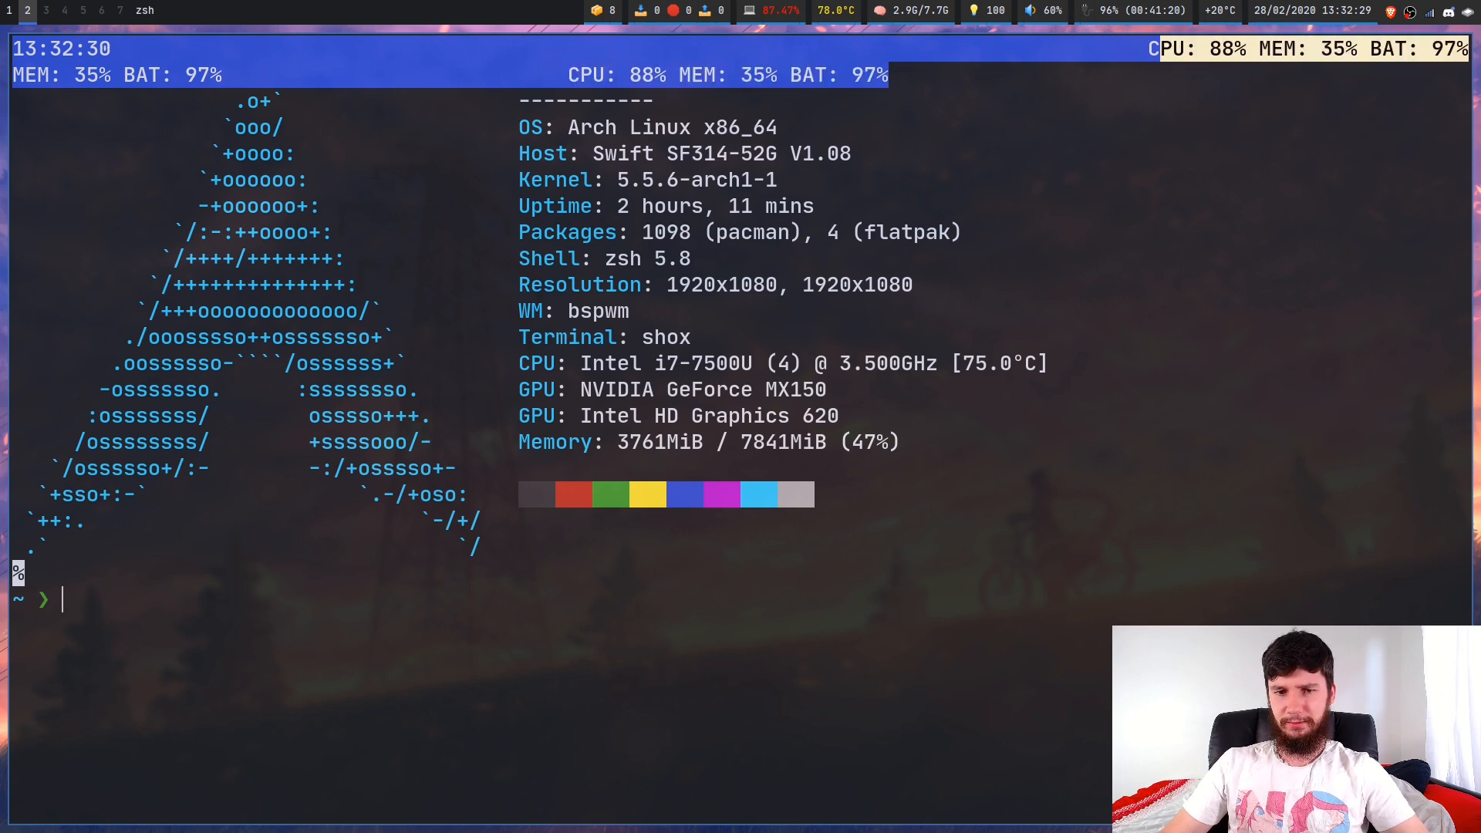
left_click_drag(248, 74, 10, 72)
left_click(305, 90)
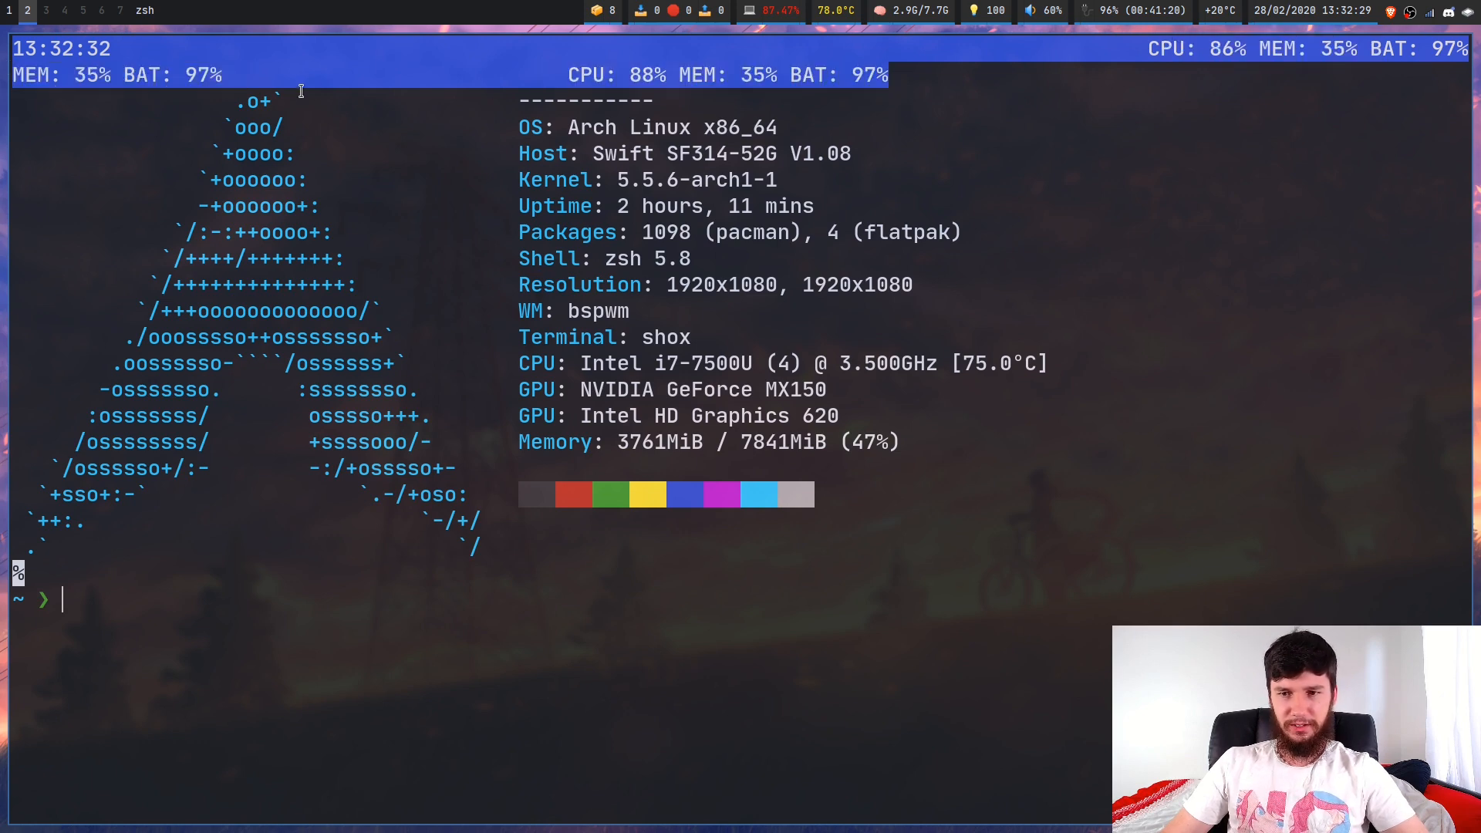
key("super+shift+w")
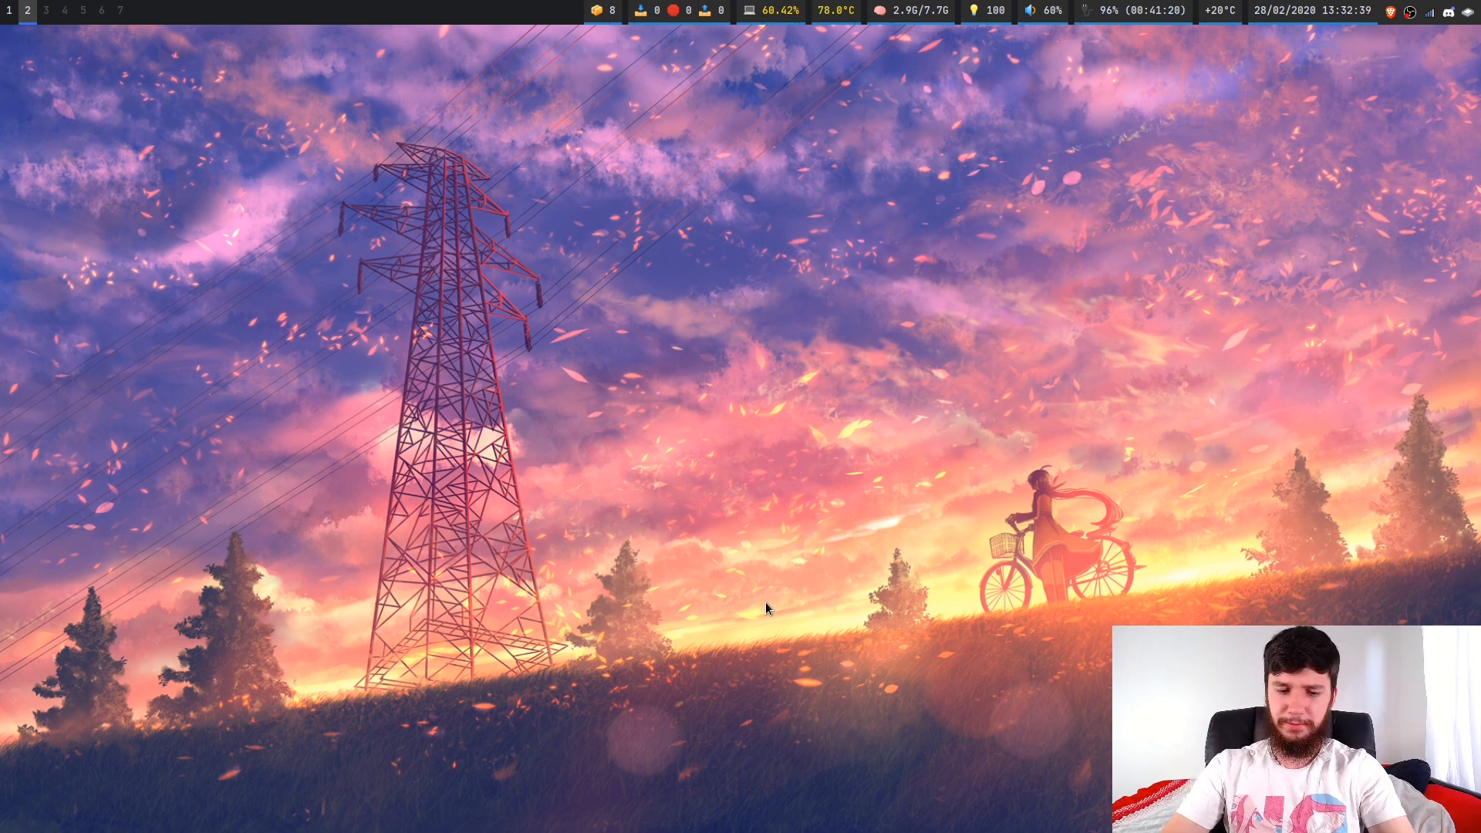
- Run shox in a new enlarged kitty terminal
key("super+Return")
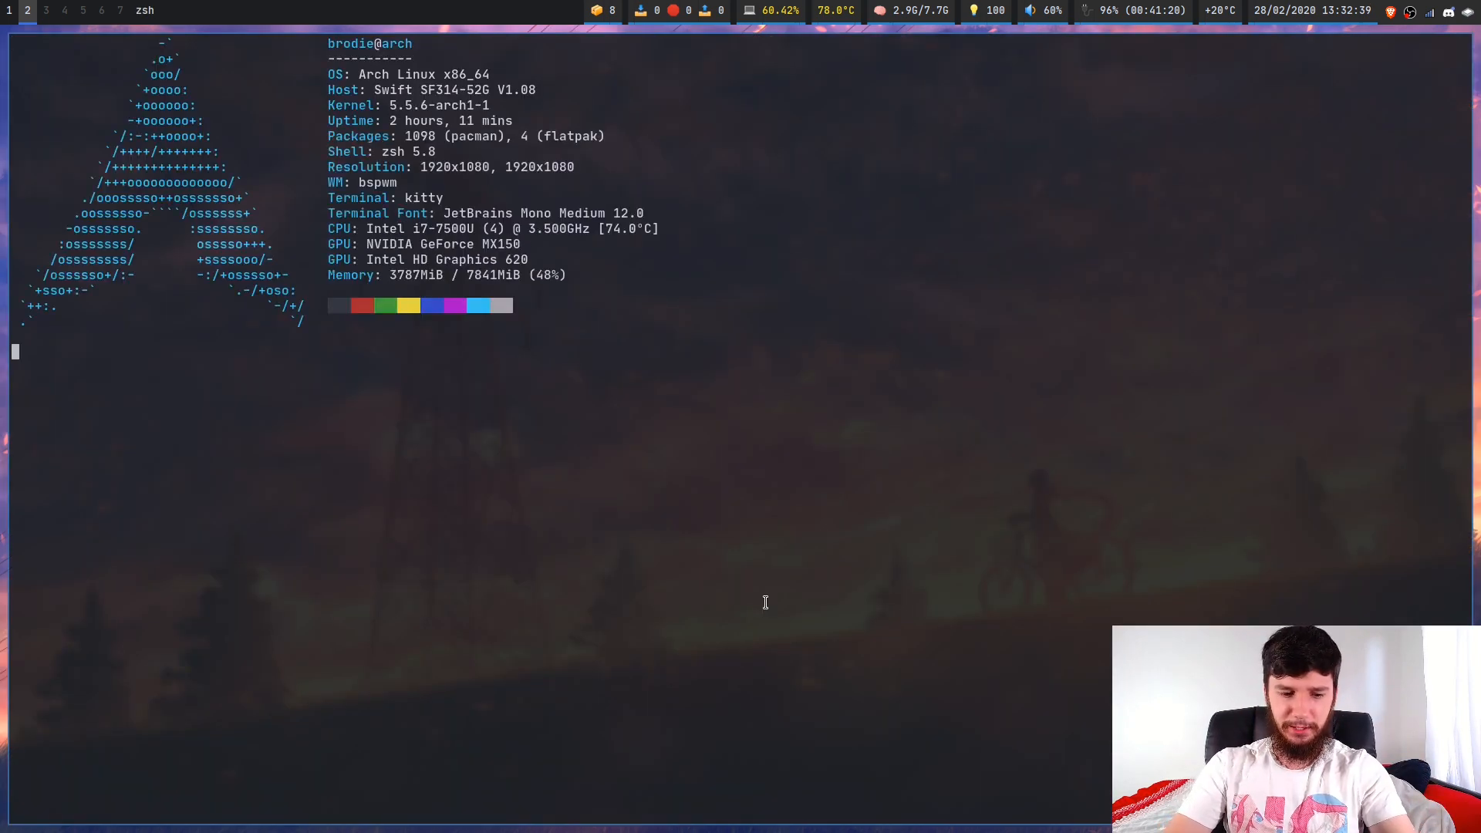
key("ctrl+shift+equal")
key("ctrl+shift+equal")
type("sho")
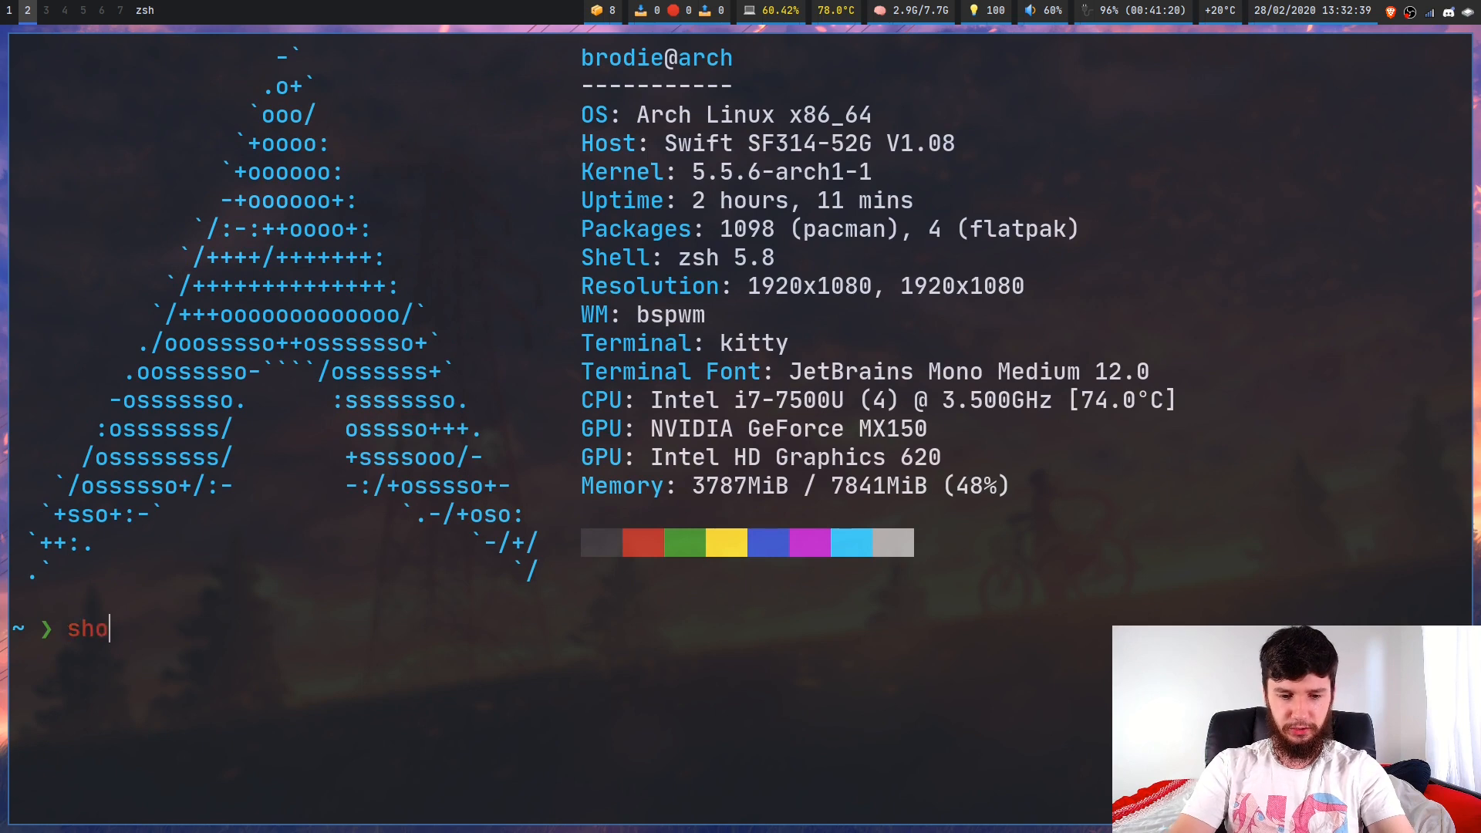
type("x")
key("Return")
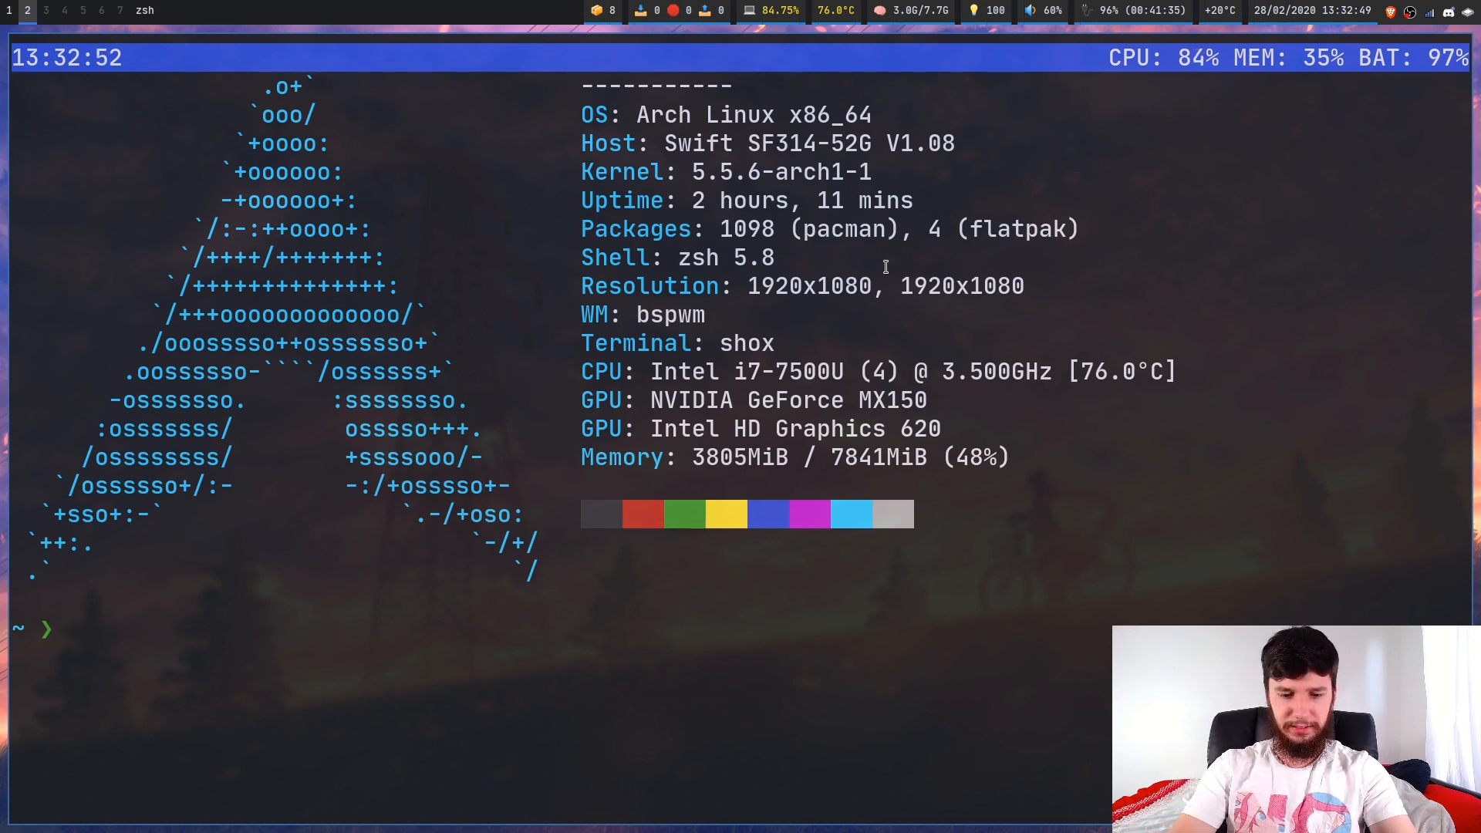
type("v .zshrc")
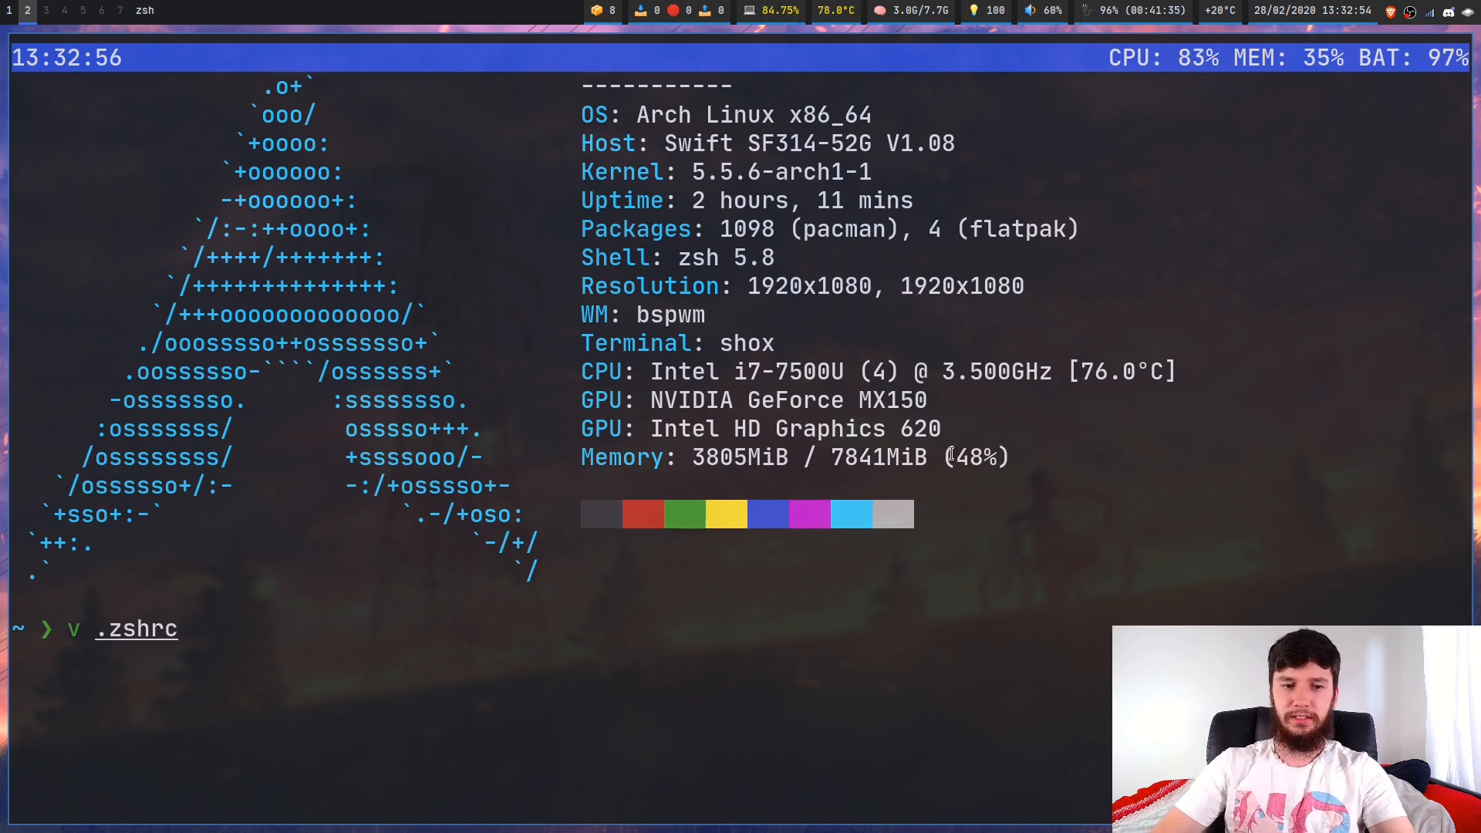
- Uncomment the shox line in .zshrc and save with :wq!
key("Return")
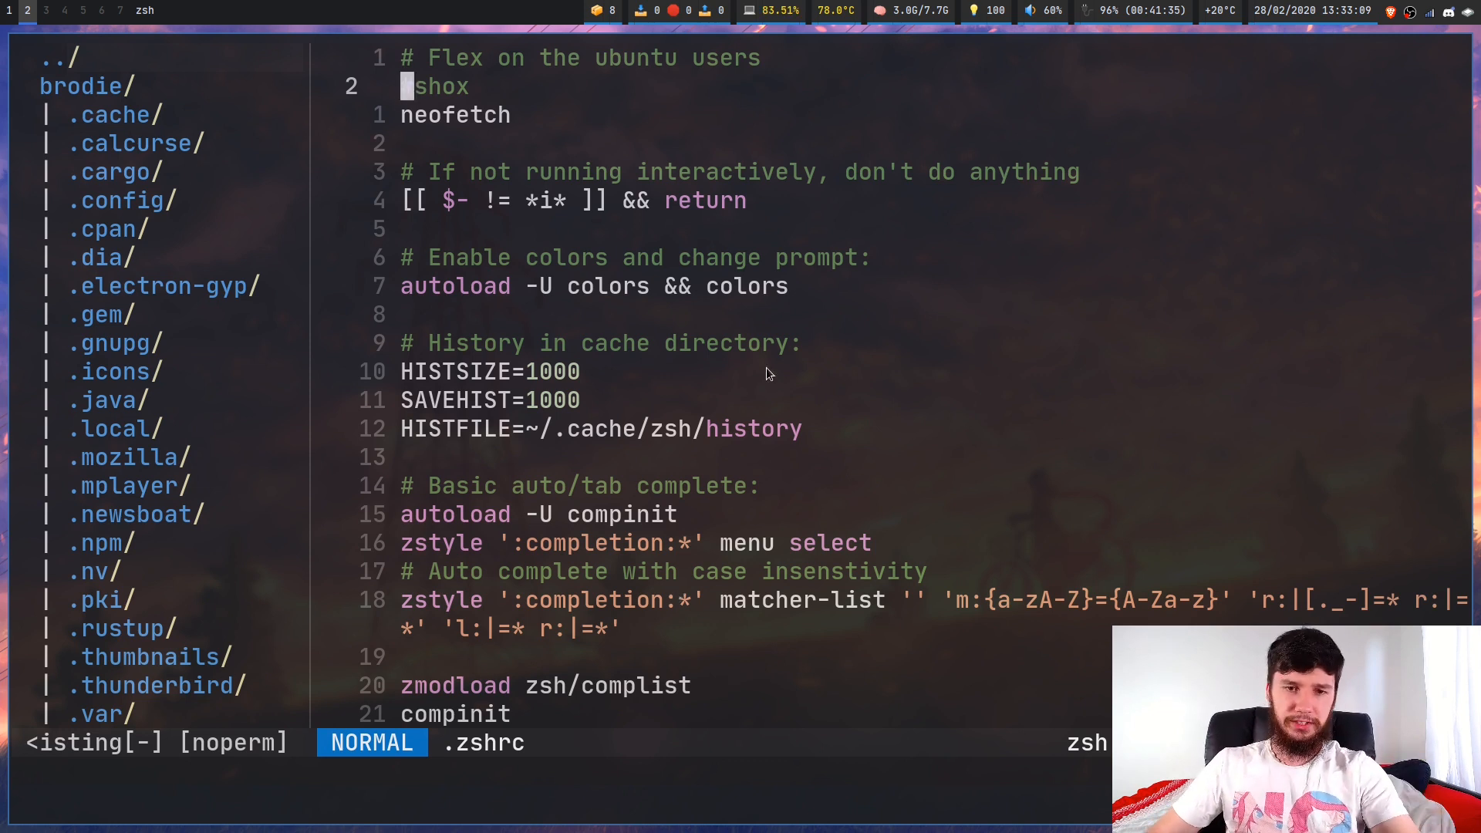
type("x:wq!")
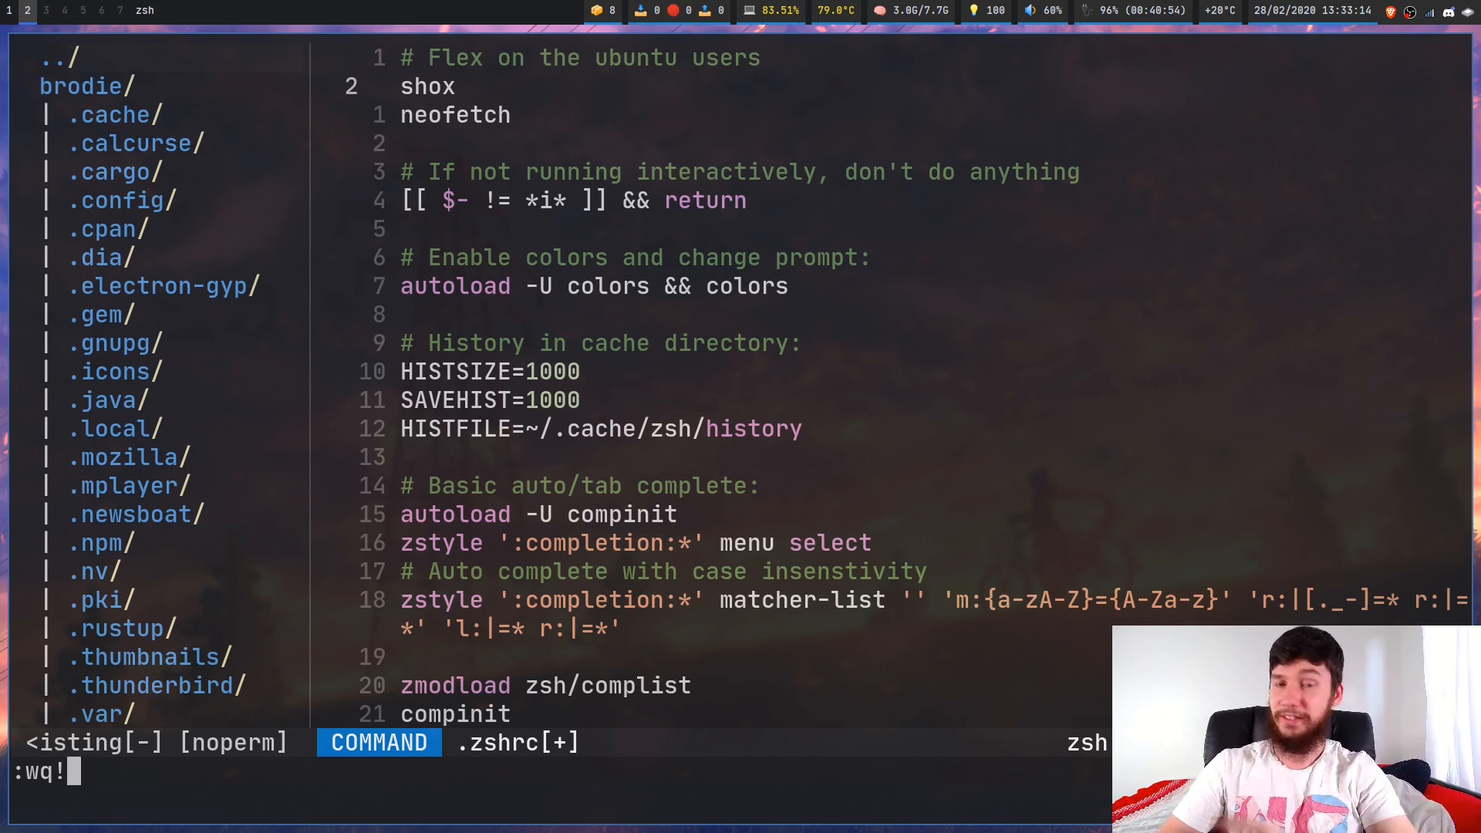
key("Return")
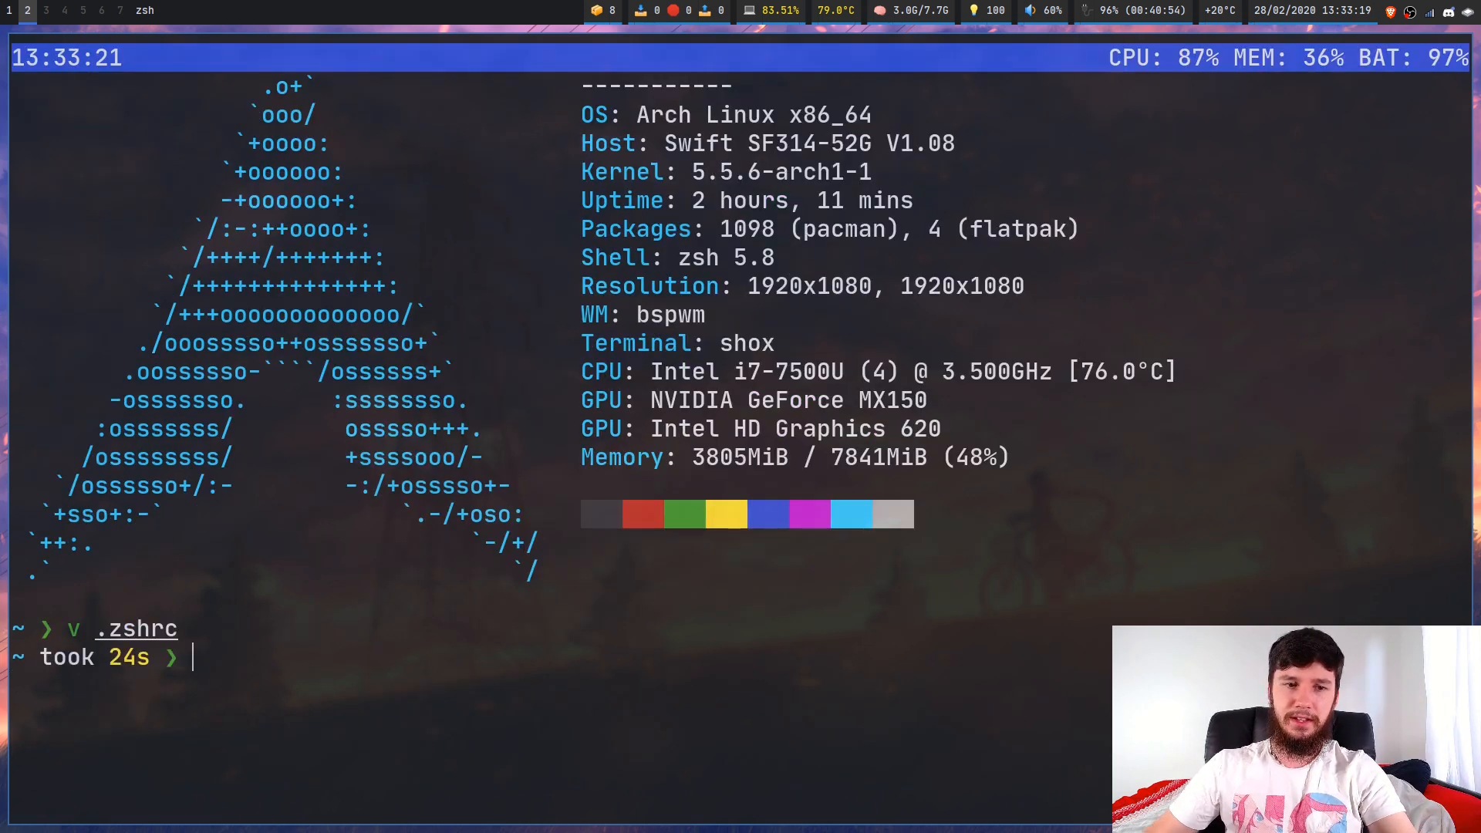
- Reopen kitty so it starts under shox, clear the screen and enlarge the text
key("ctrl+d")
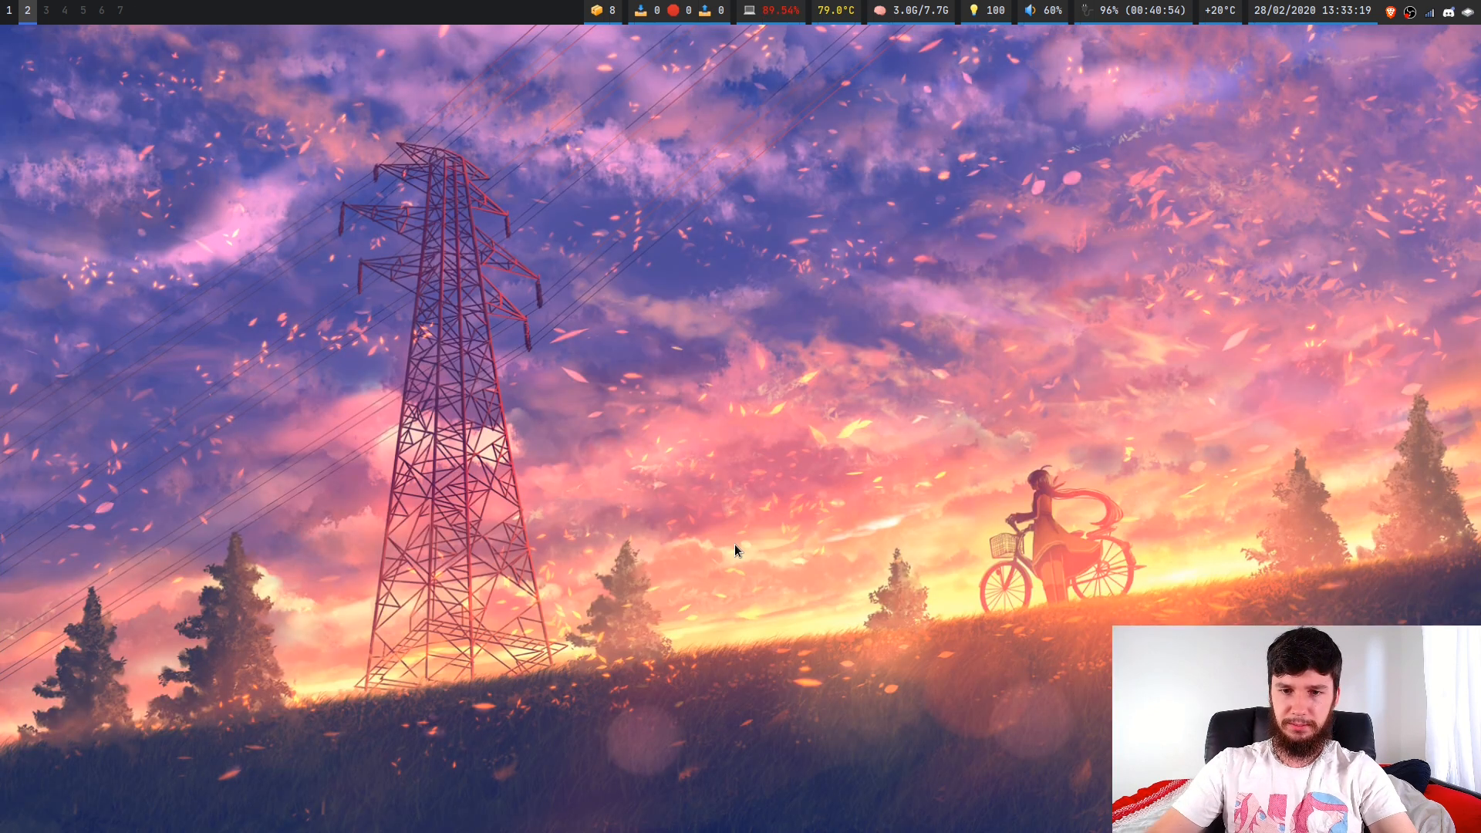
key("super+Return")
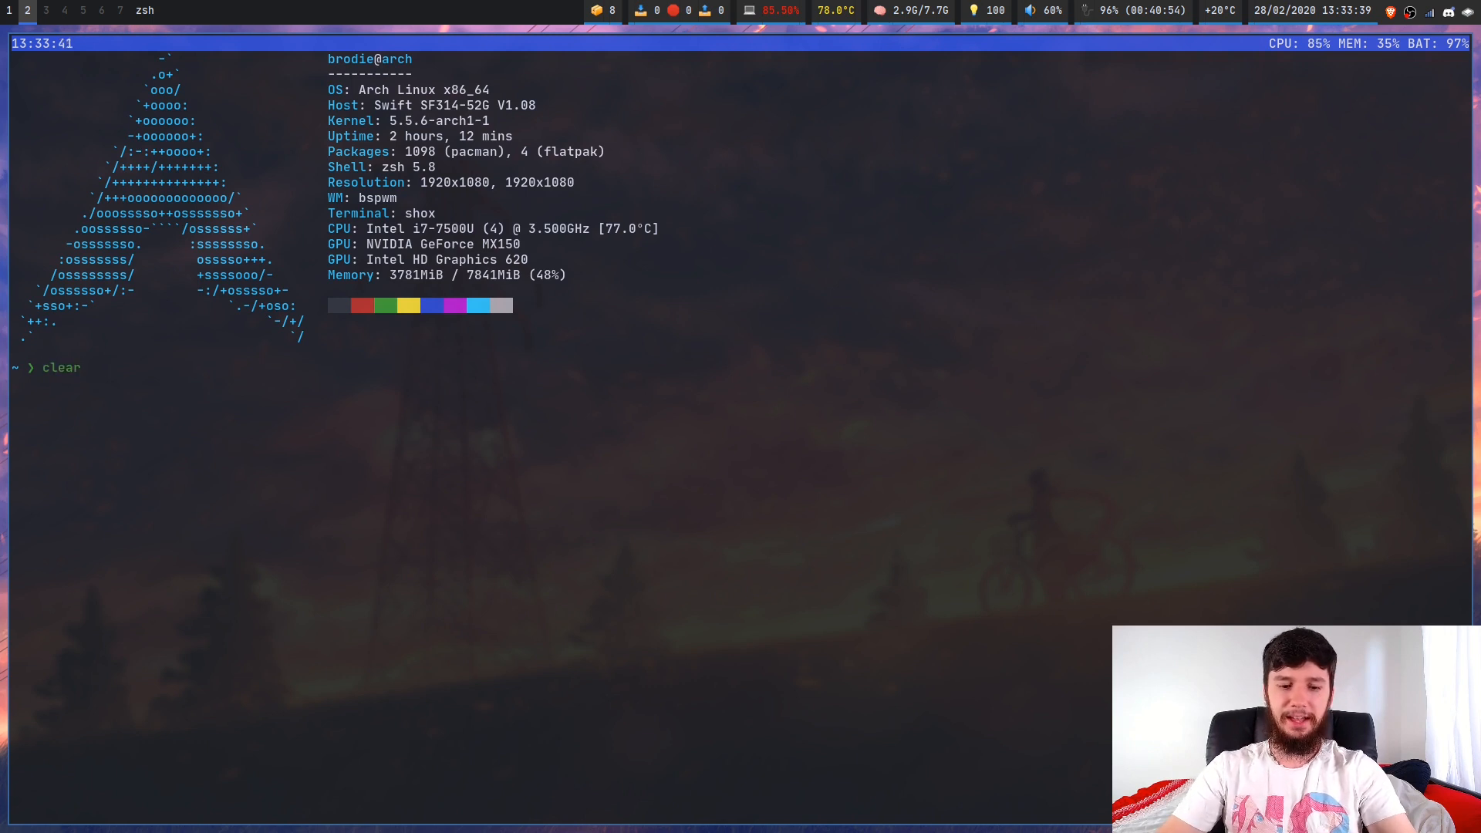
key("Return")
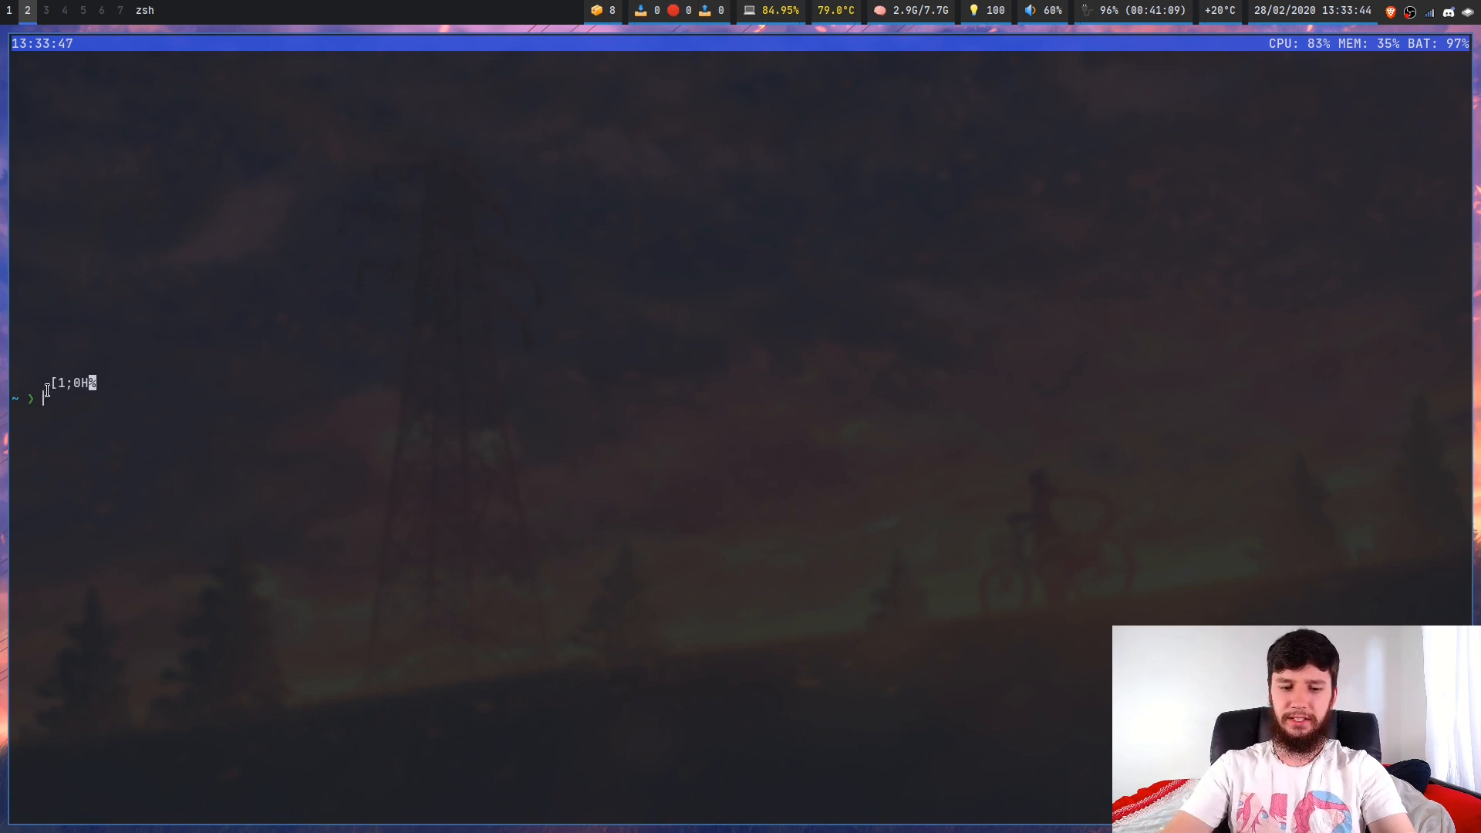
key("ctrl+plus")
key("ctrl+plus")
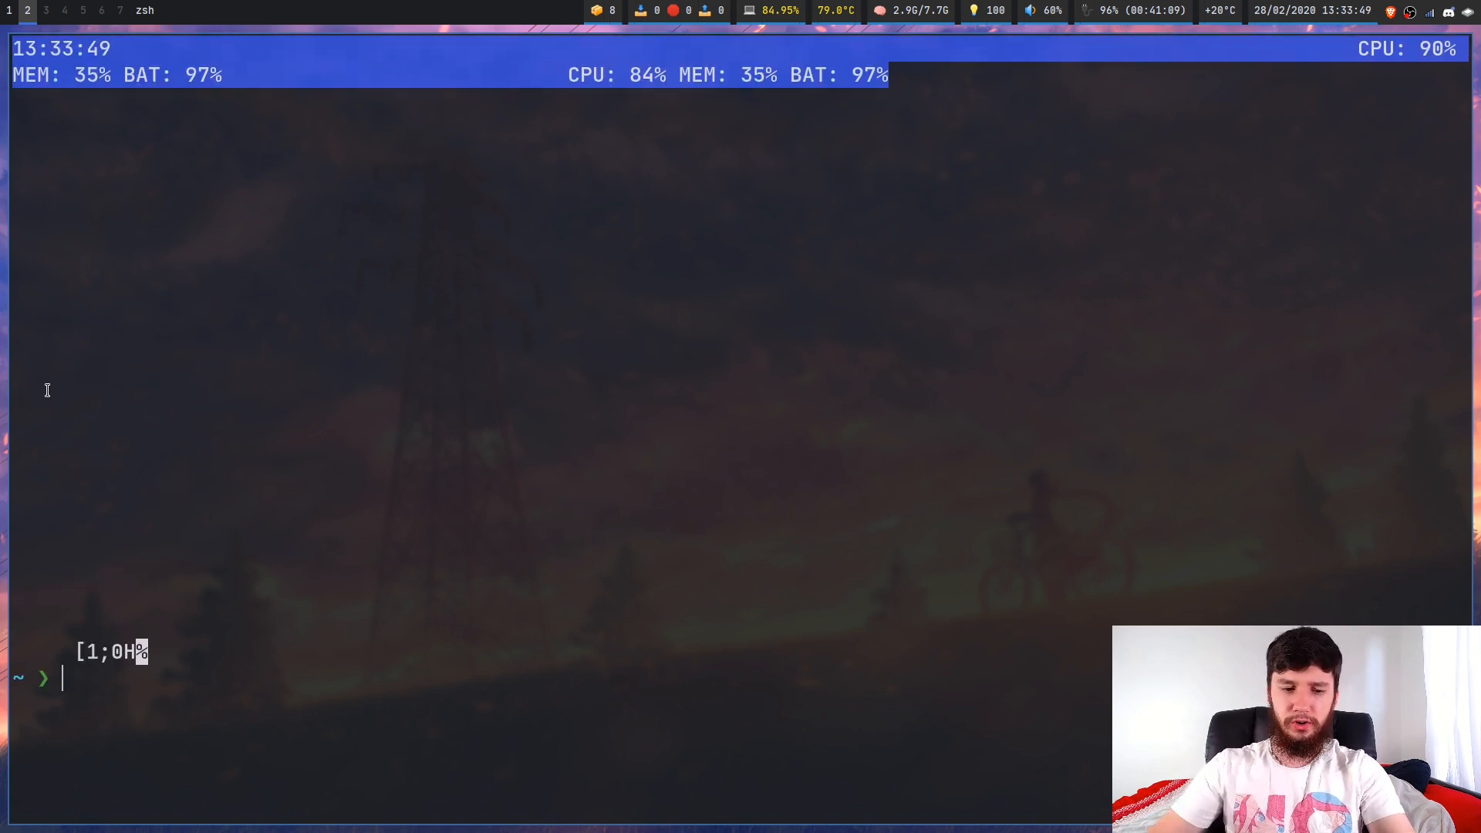
- Reopen kitty again with neofetch reporting shox, enlarge the text and clear it
key("super+shift+q")
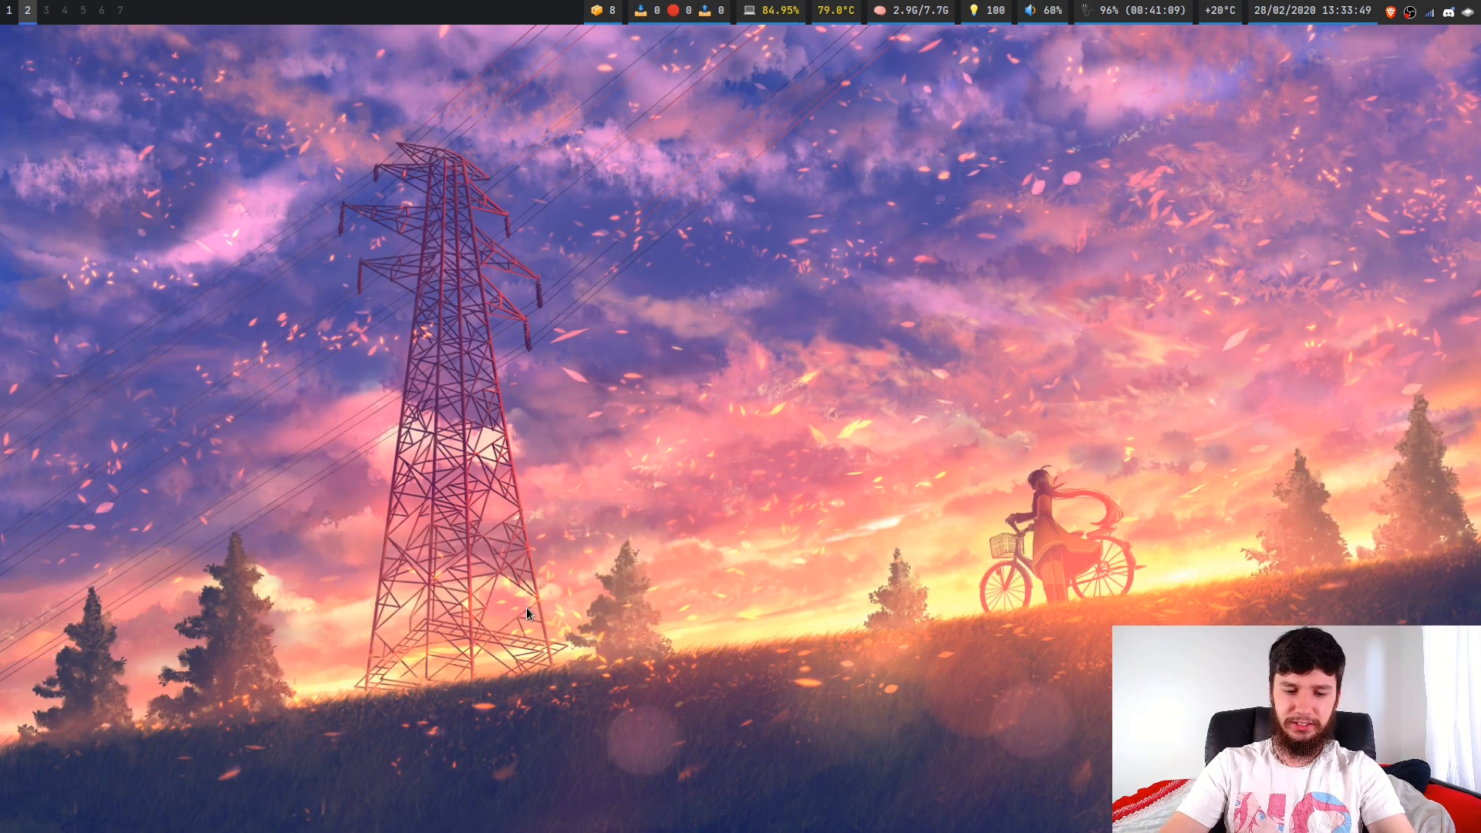
key("super+Return")
key("ctrl+plus")
key("ctrl+plus")
type("clear")
key("Return")
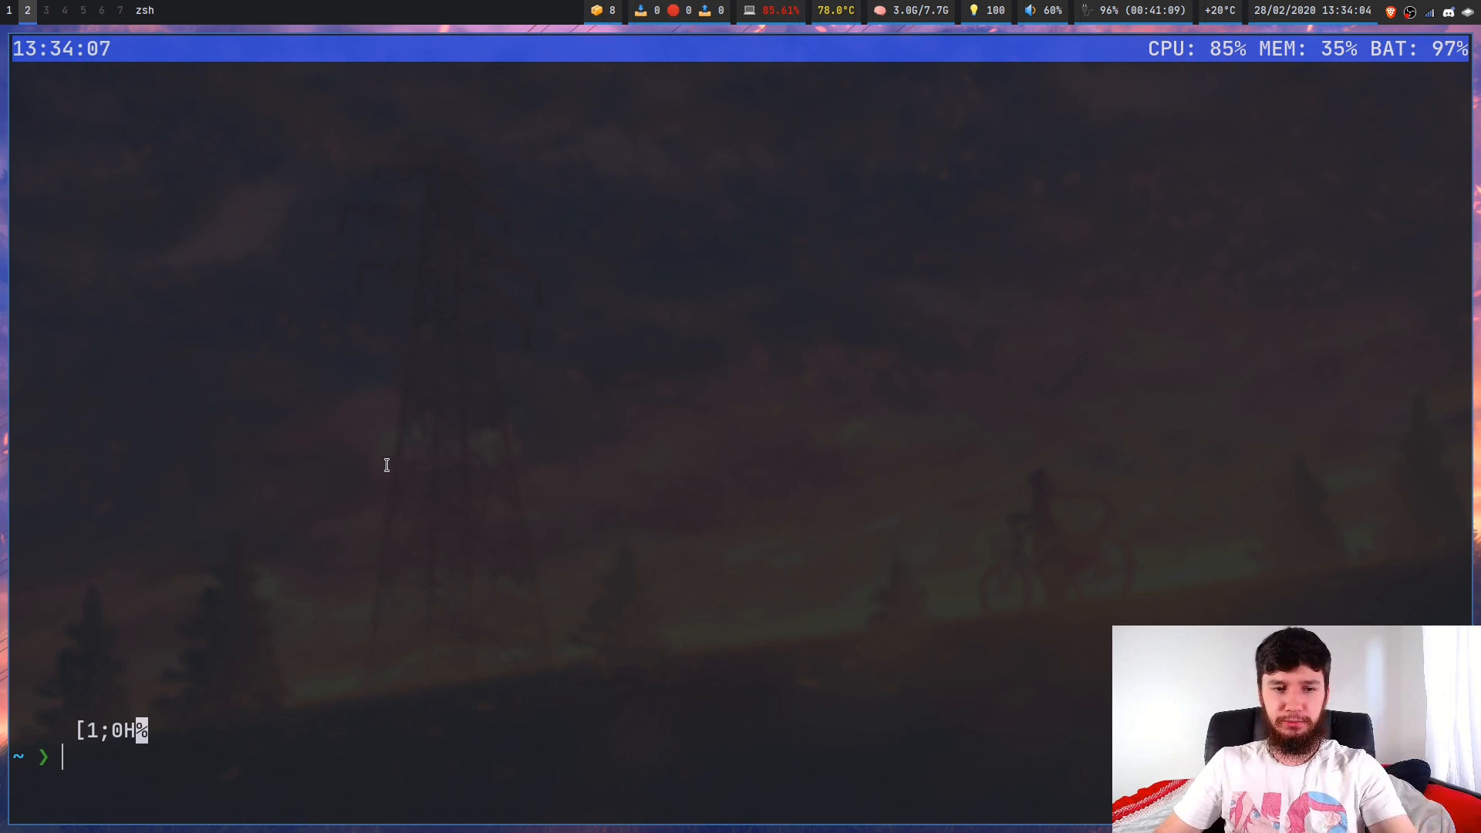
- Launch st under shox with neofetch and enlarge its font
key("ctrl+d")
key("super+Return")
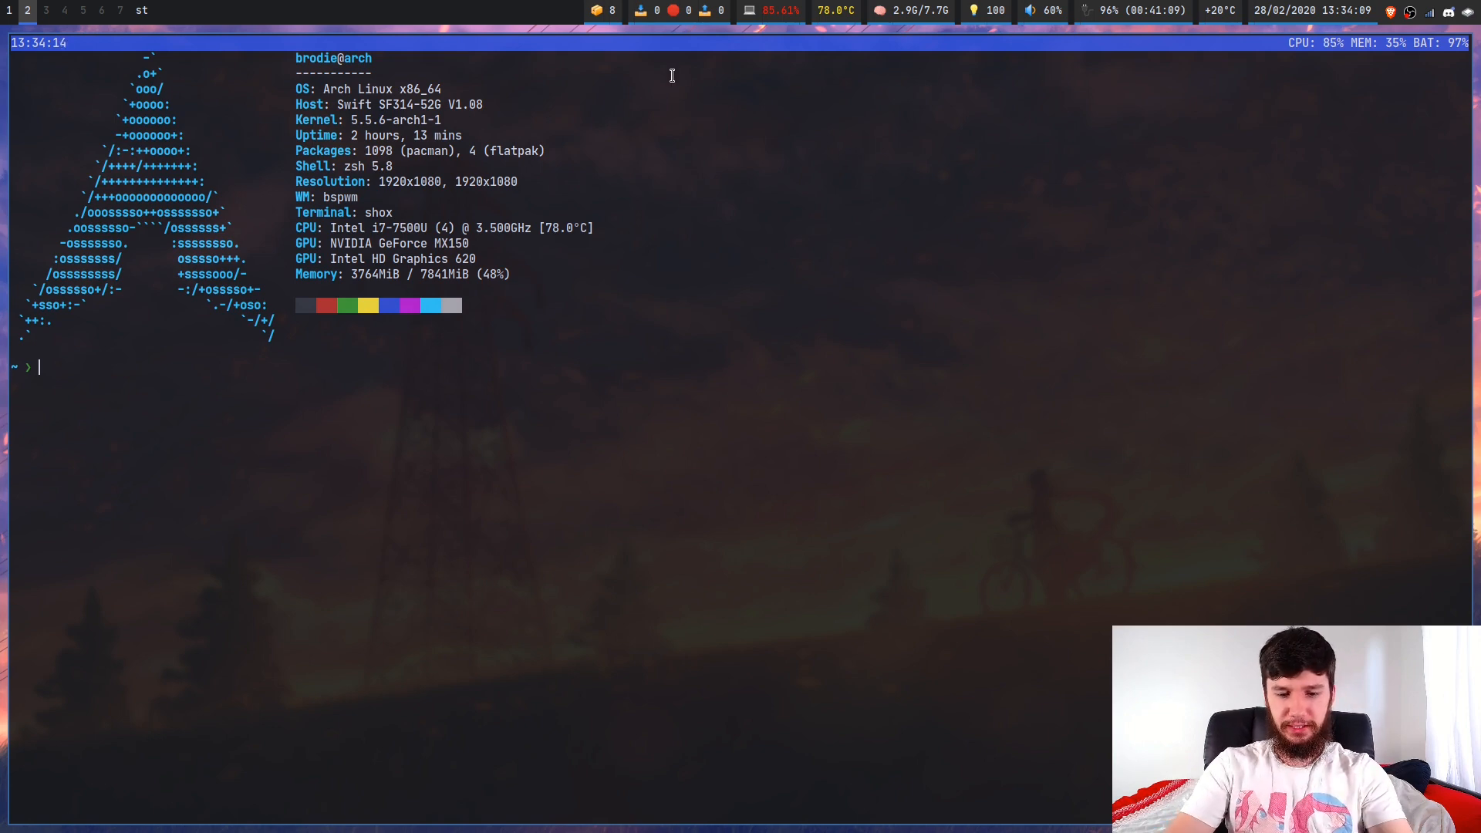
key("ctrl+shift+Page_Up")
key("ctrl+shift+Page_Up")
key("ctrl+shift+Page_Up")
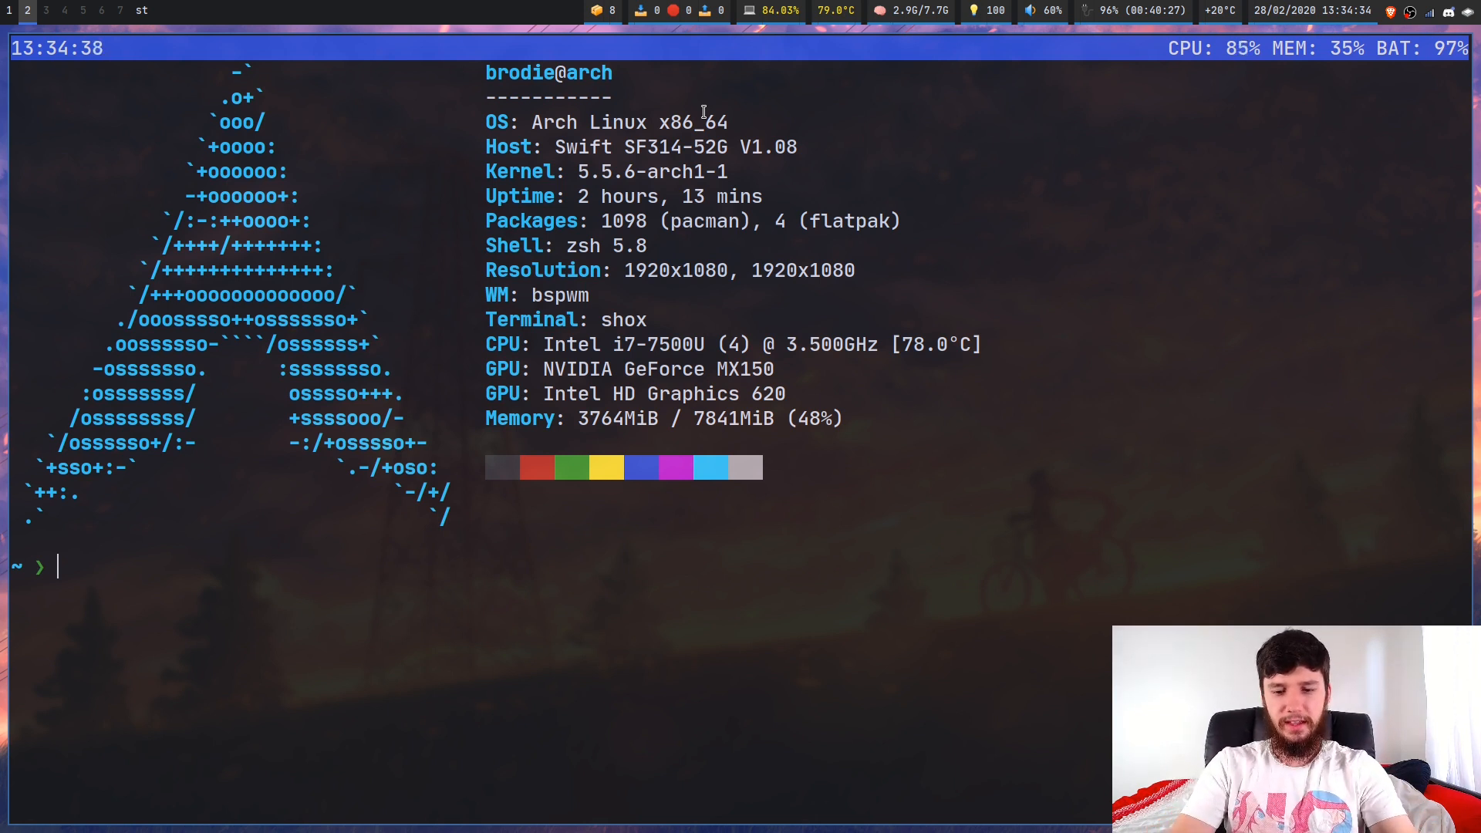
type("clear")
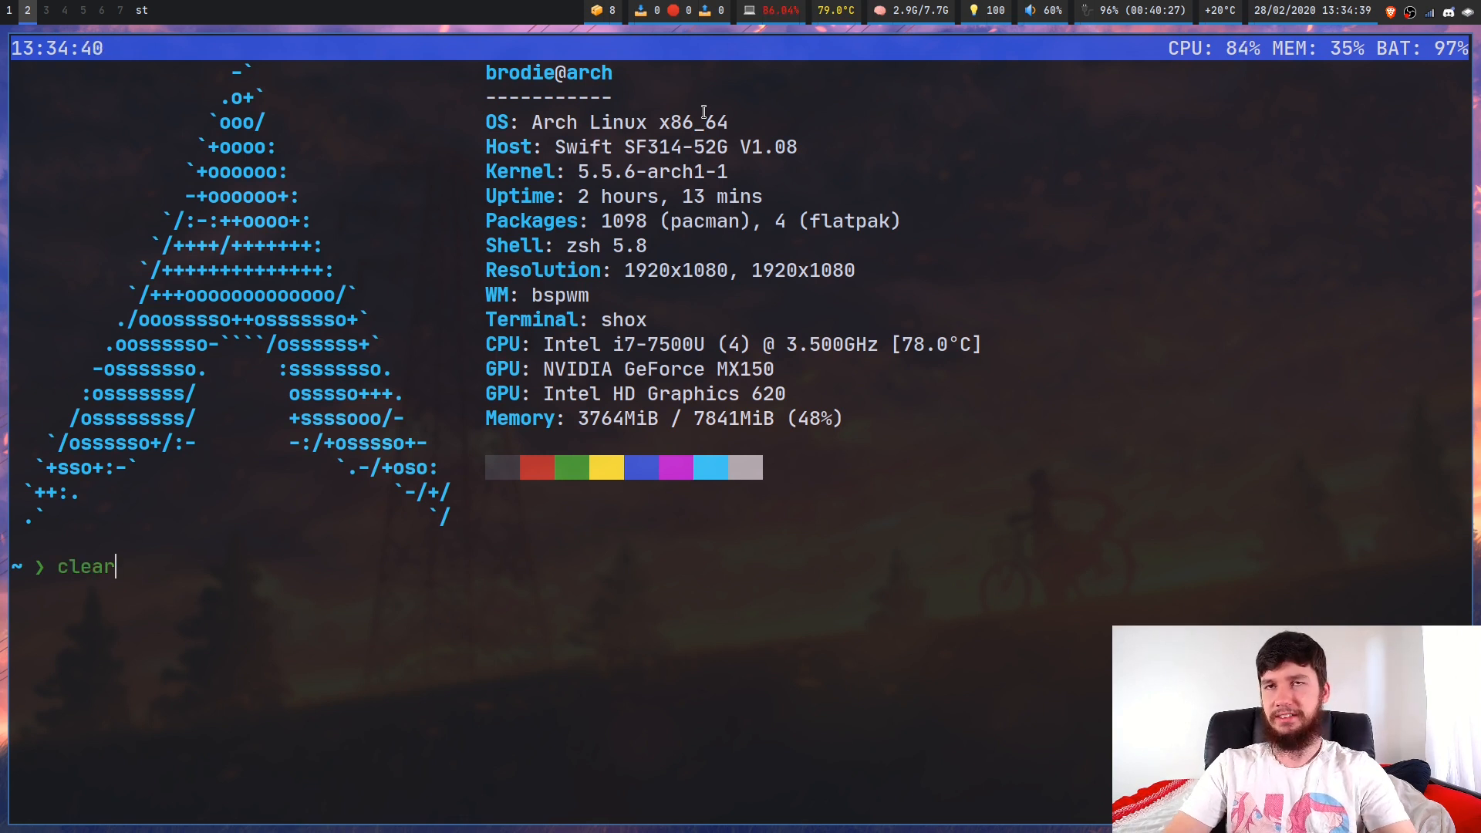
- Clear the screen, reopen st with neofetch and zoom the font twice
key("Return")
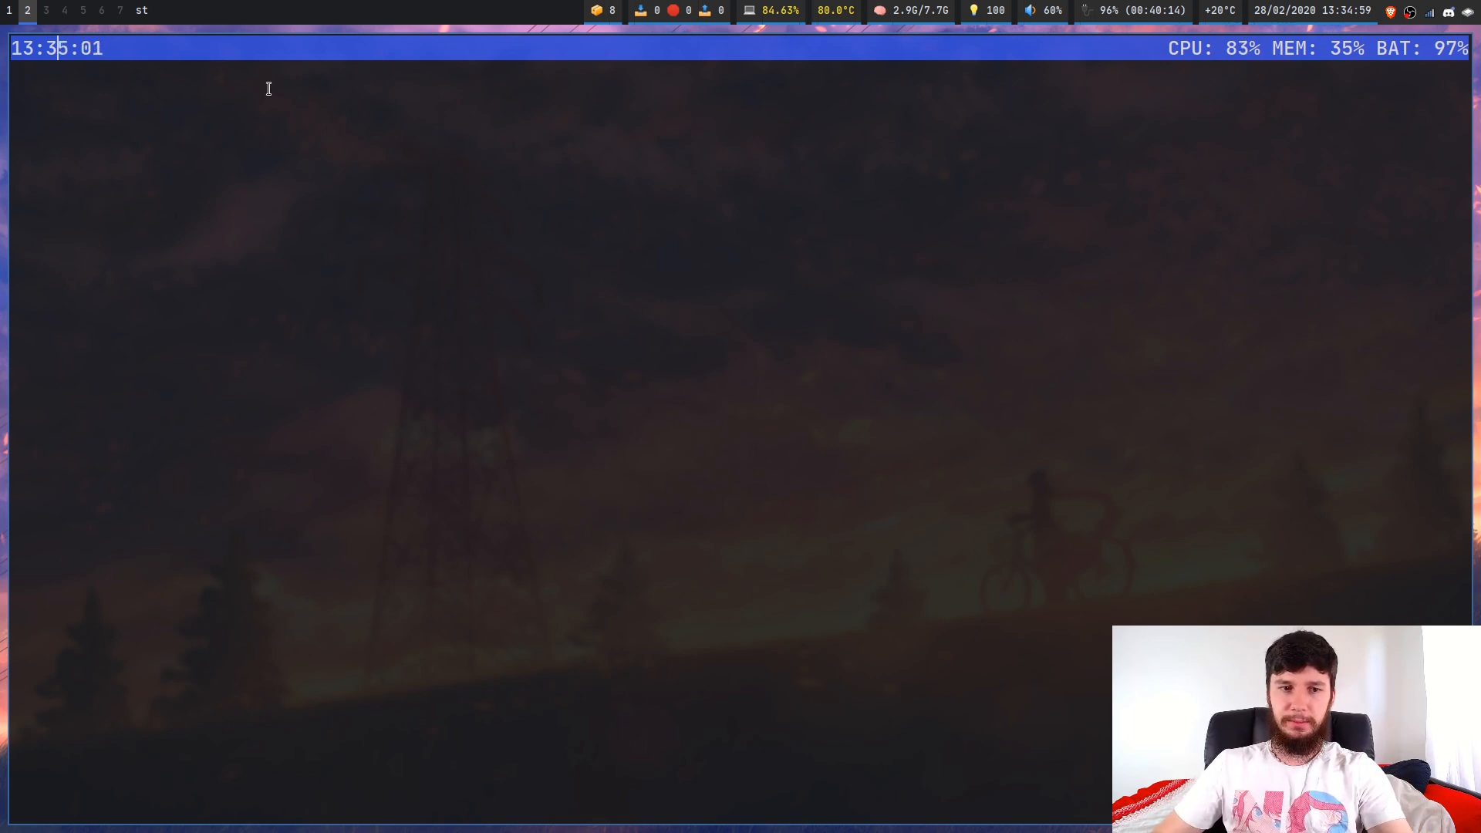
key("super+shift+q")
key("super+Return")
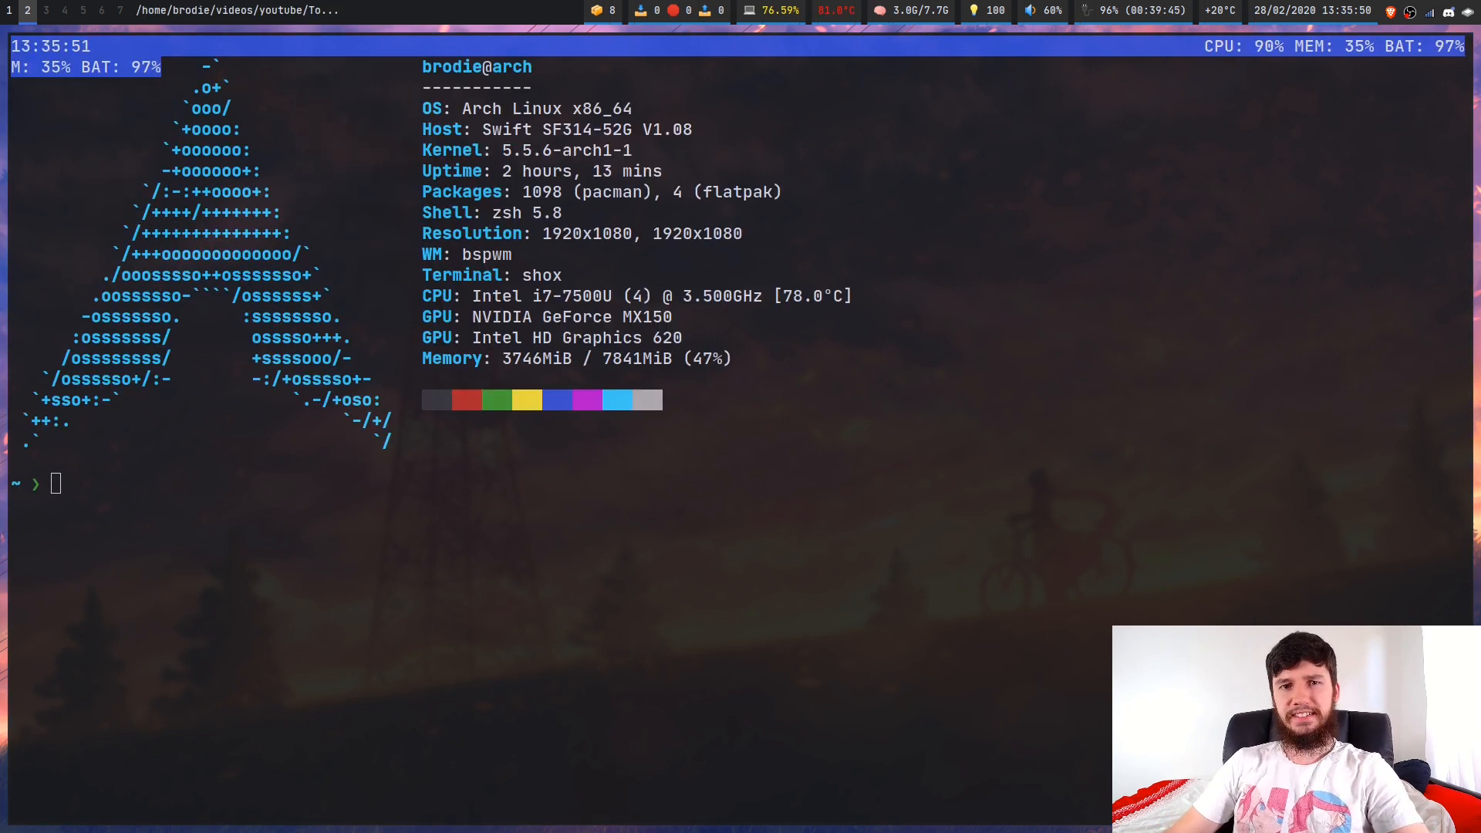
left_click(795, 342)
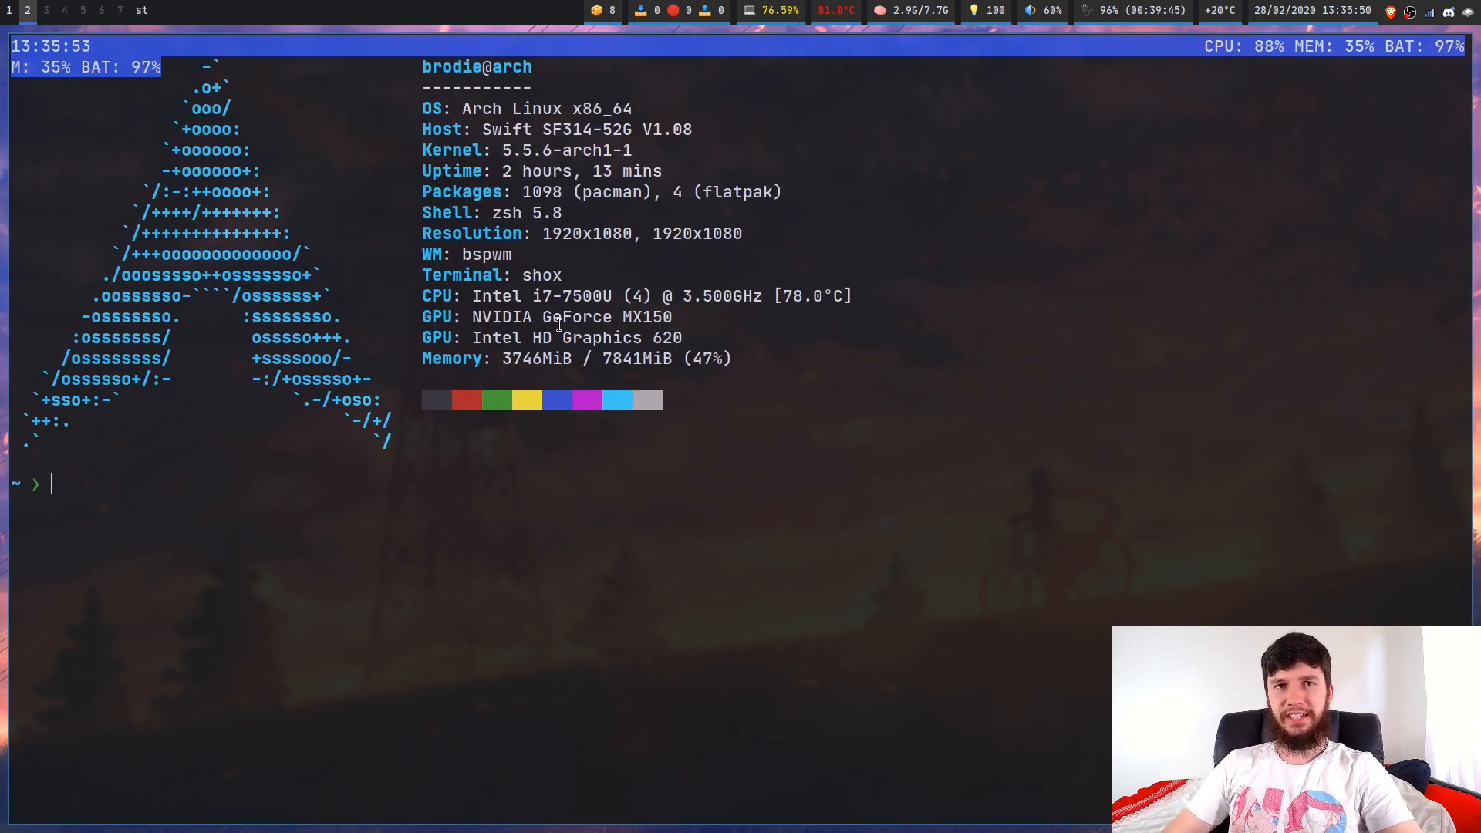
key("ctrl+shift+Page_Up")
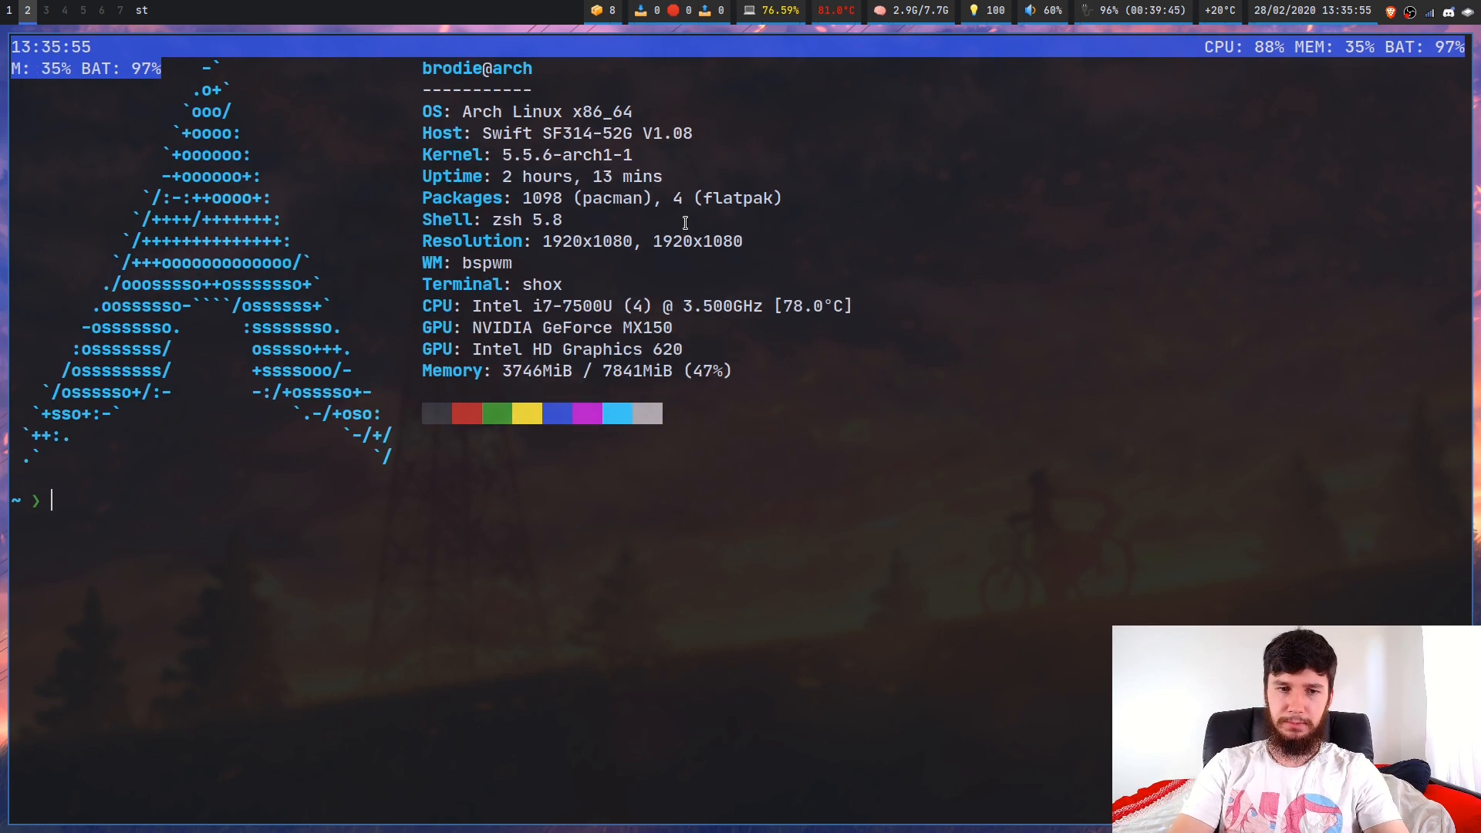
key("ctrl+shift+Page_Up")
key("ctrl+shift+Page_Up")
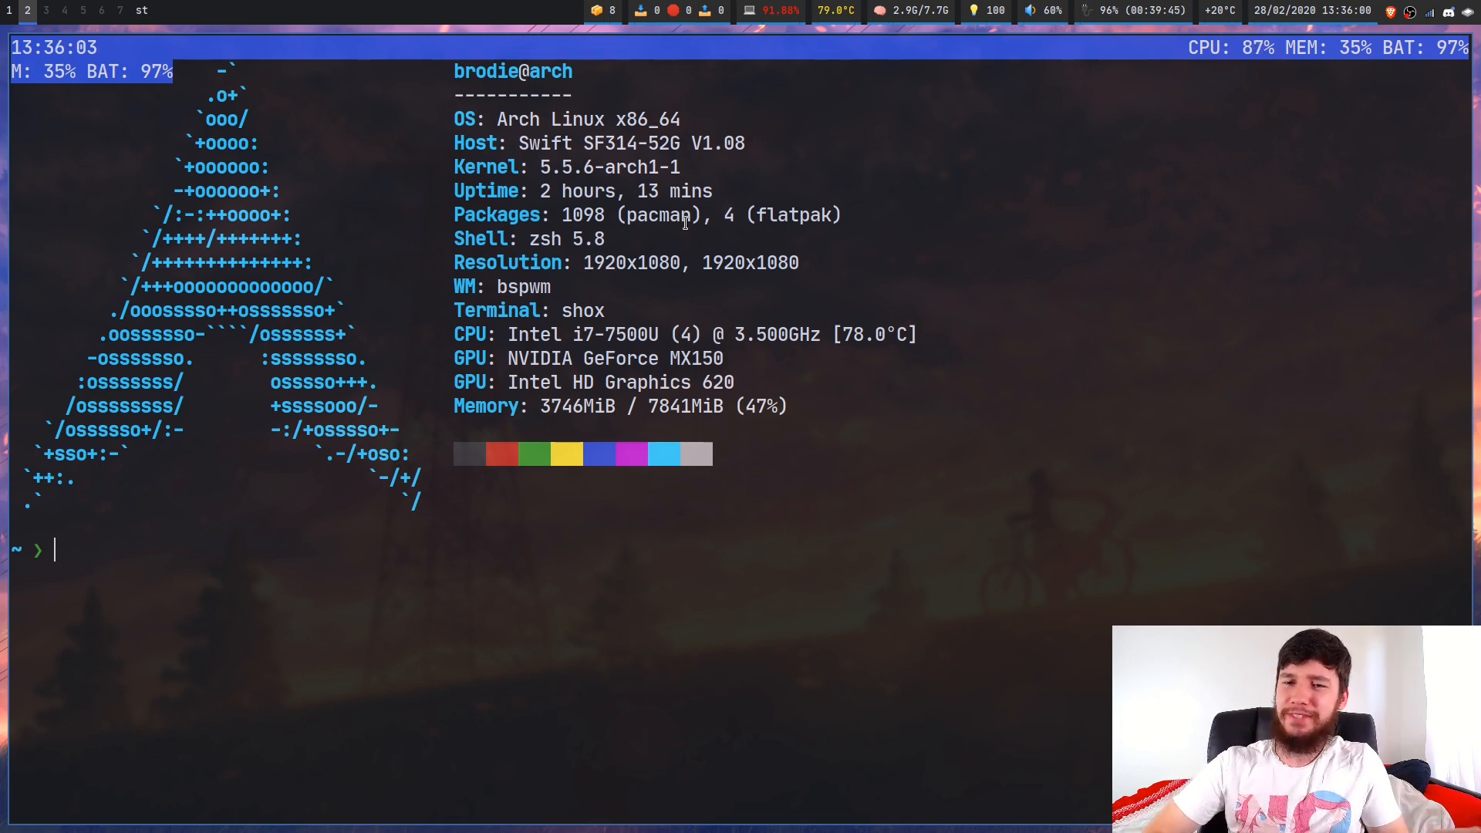
- Browse to ~/.config/autostart in ranger, then return to the shox README workspace
key("Return")
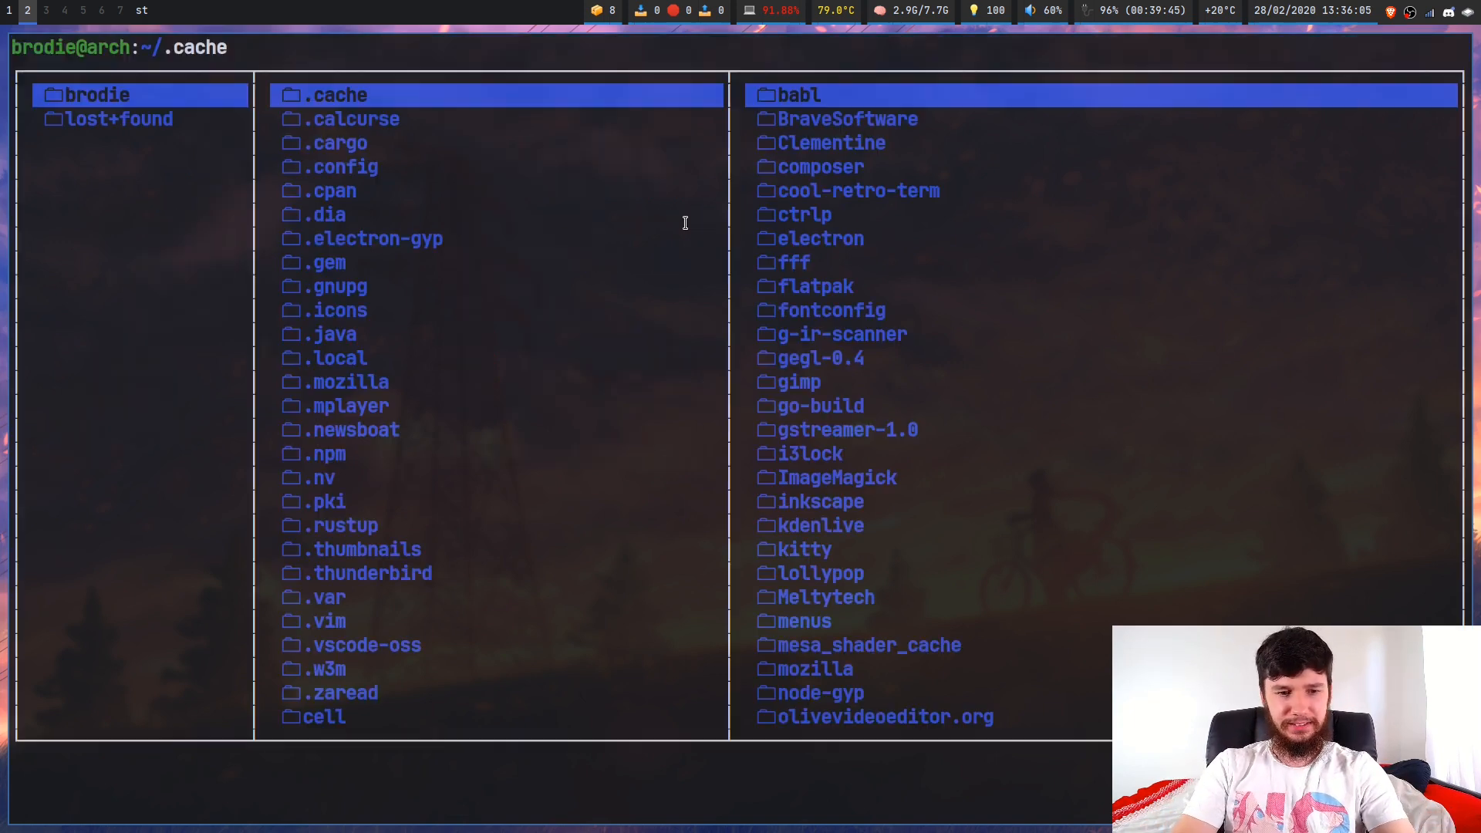
key("j")
key("l")
key("j")
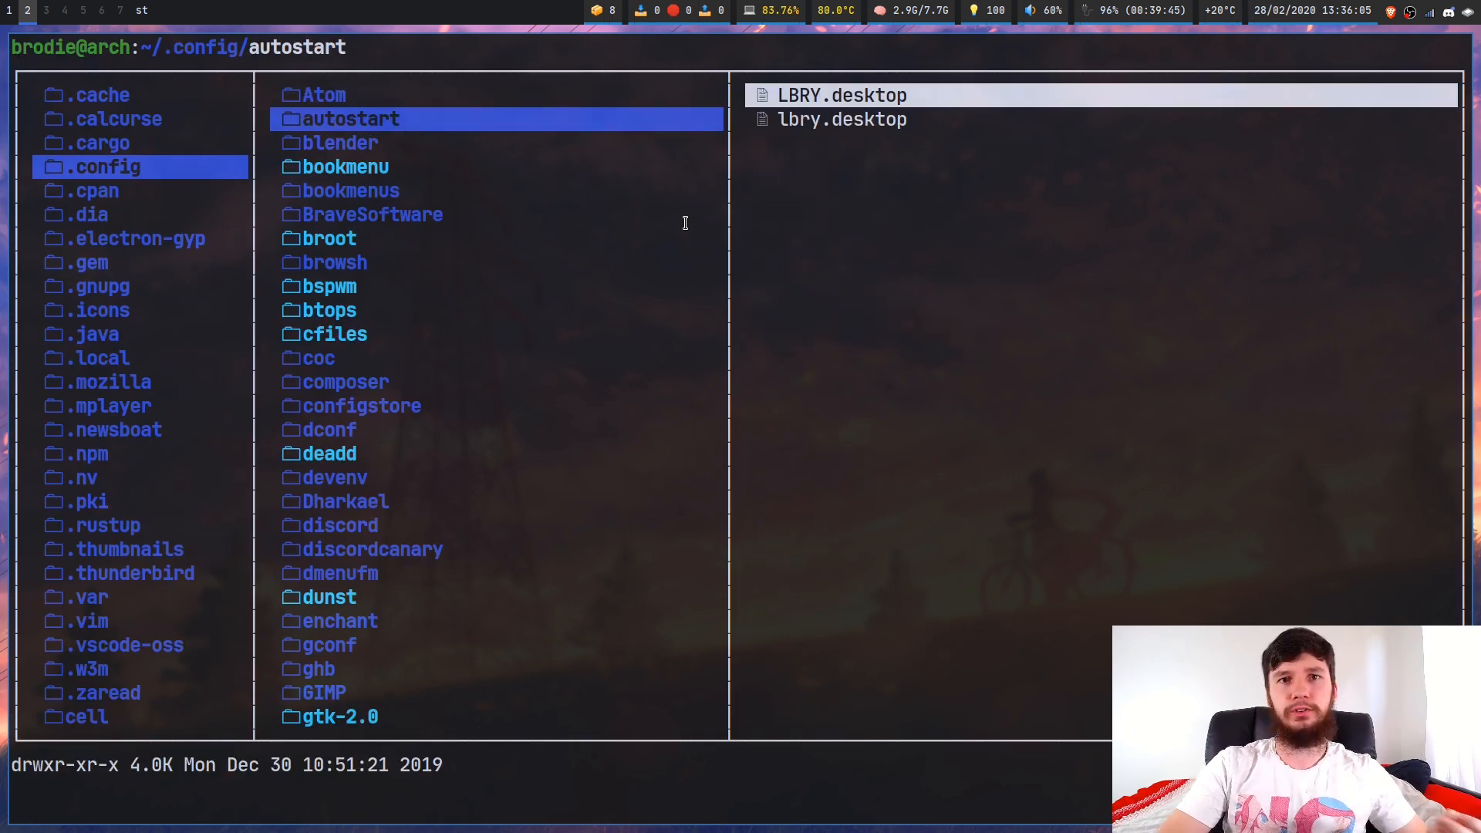
key("super+1")
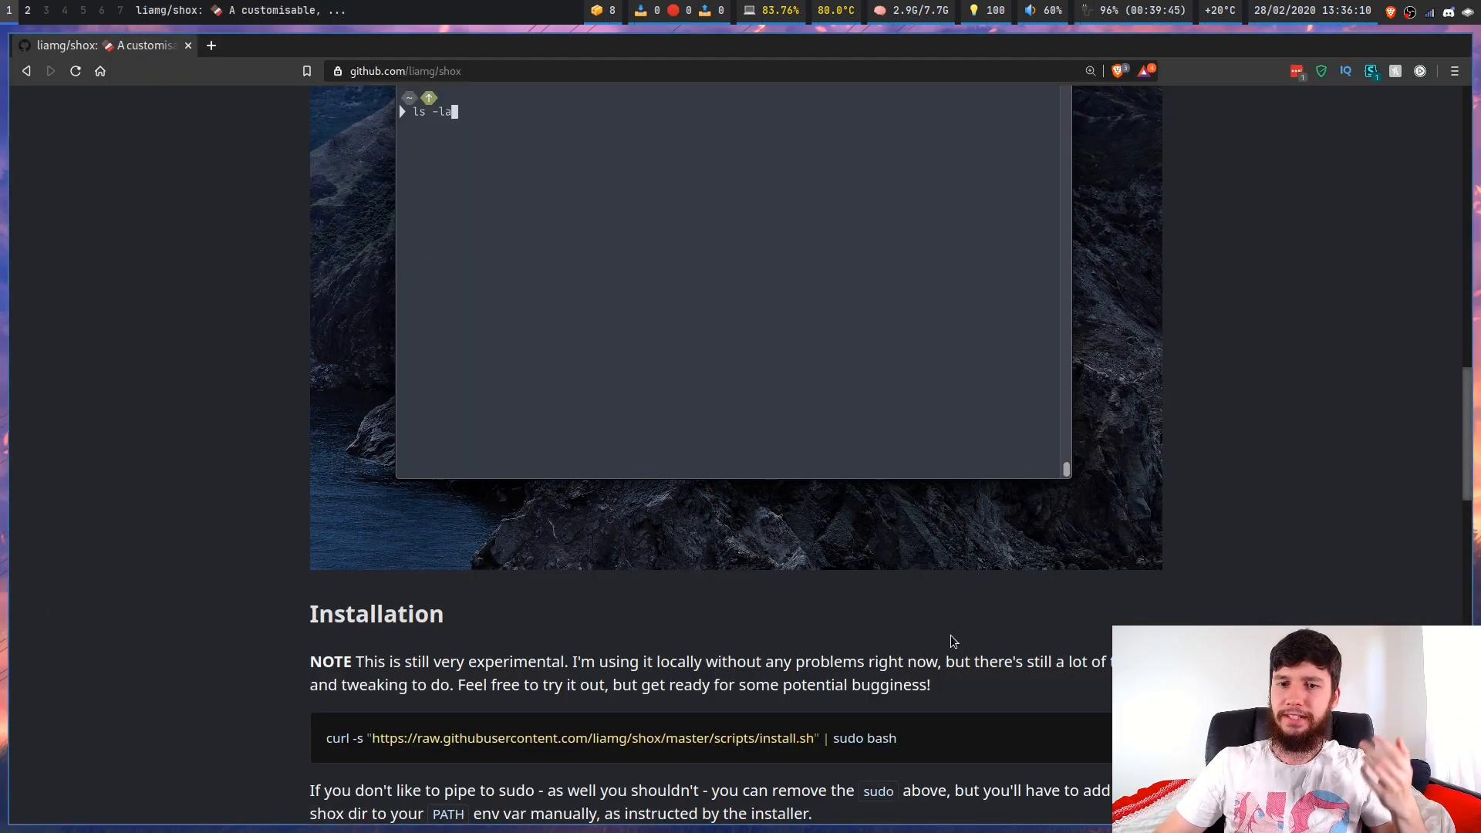
scroll(1175, 566, "down", 3)
scroll(1175, 566, "down", 3)
scroll(1191, 559, "down", 1)
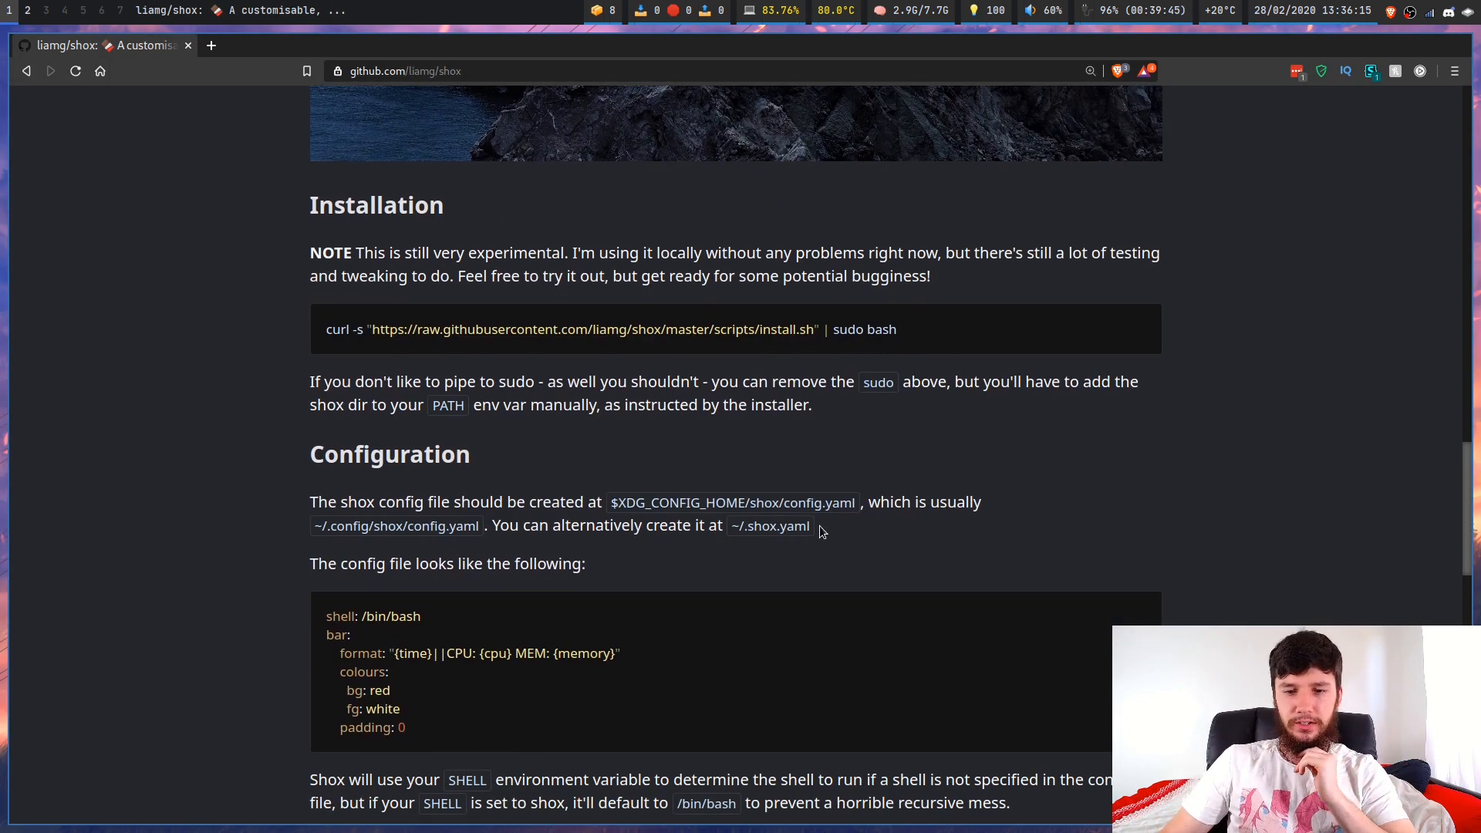
- Highlight the ~/.shox.yaml config path in the README and return to ranger
left_click_drag(729, 526, 792, 527)
left_click(741, 526)
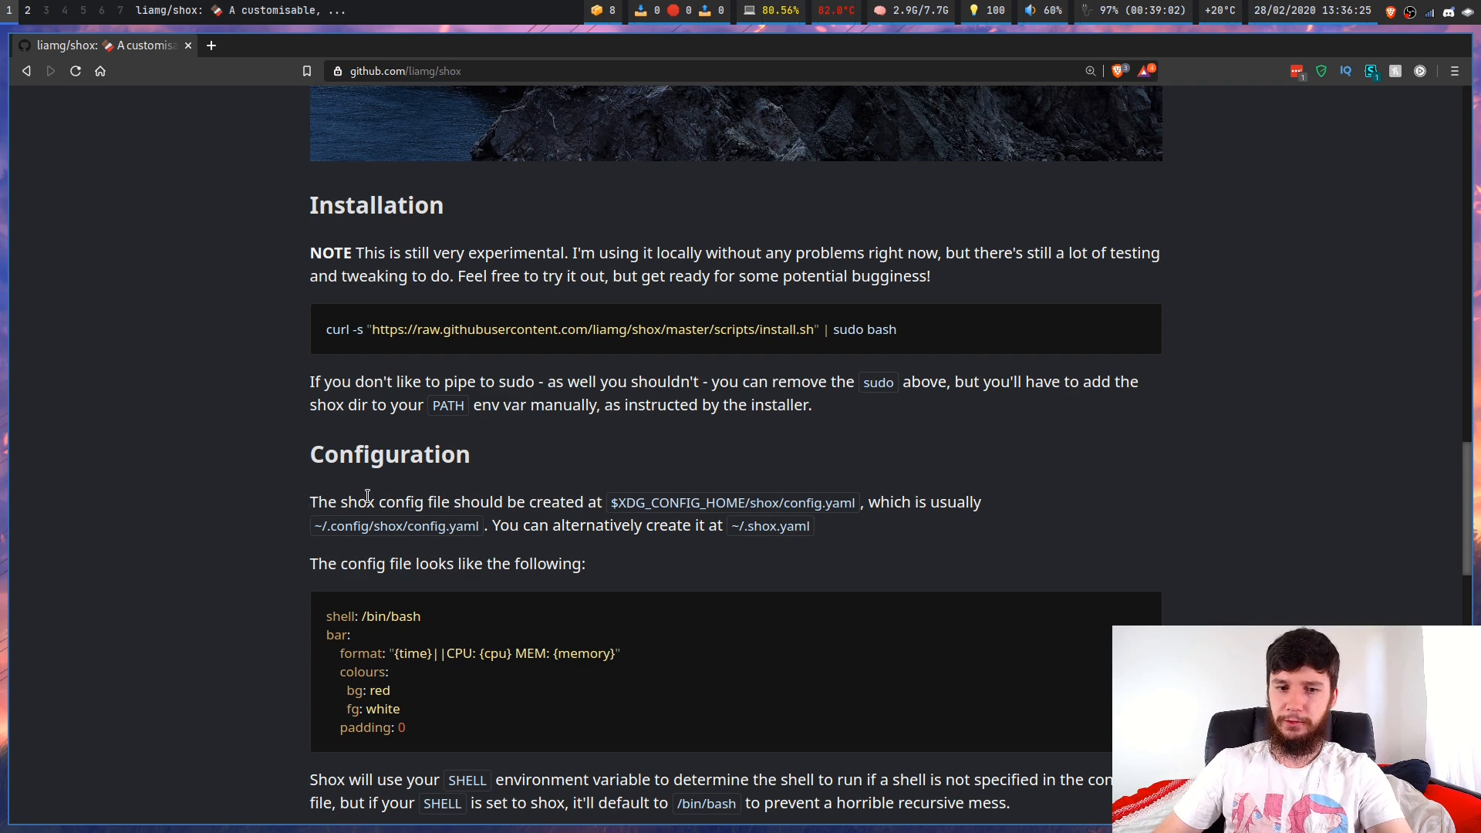
key("super+3")
- Find the shox folder in ranger and open config.yaml at the format line
key("slash")
type("/sh")
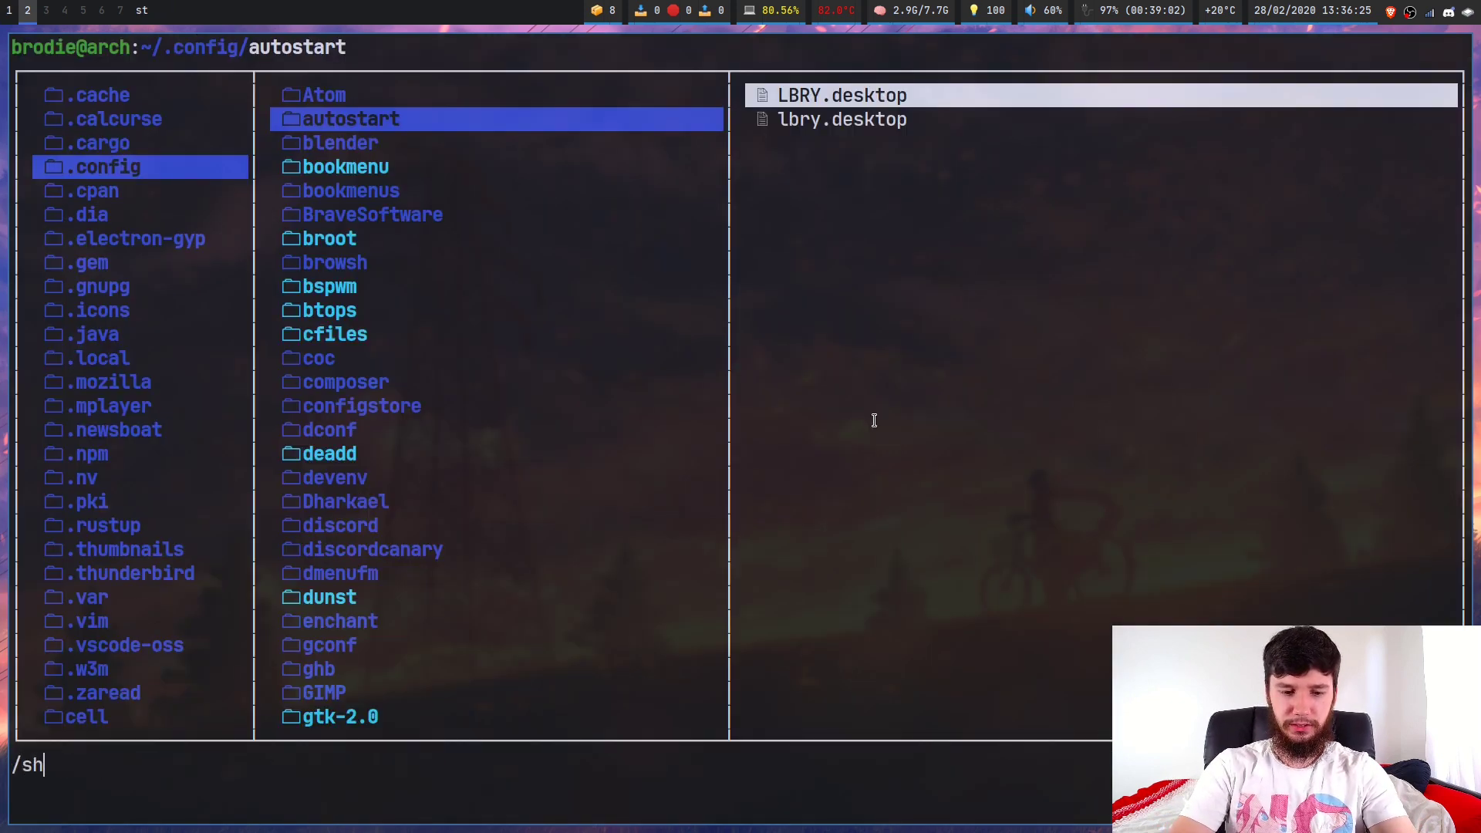
type("ox")
key("Return")
key("l")
key("Return")
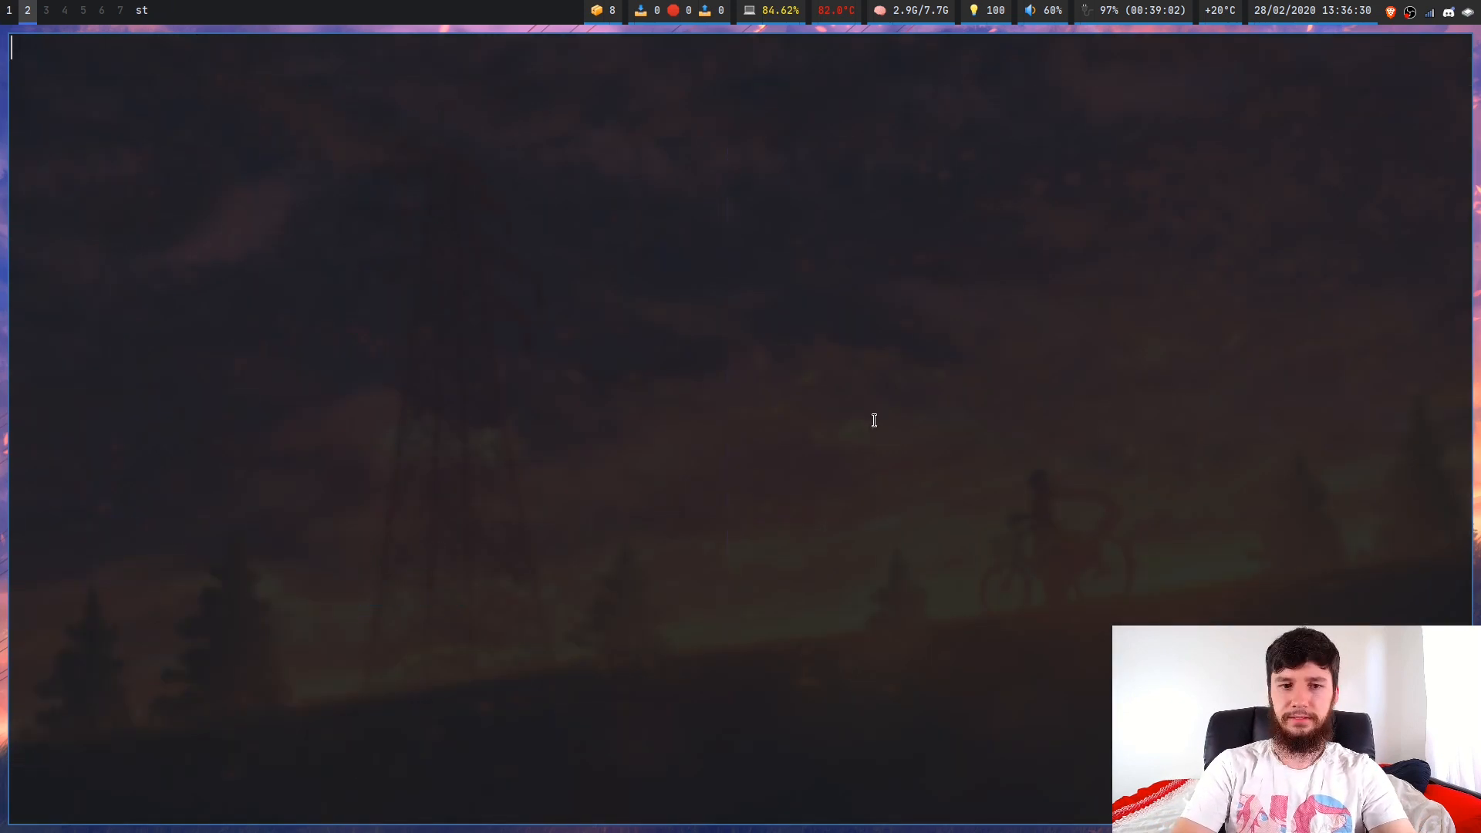
key("ctrl+l")
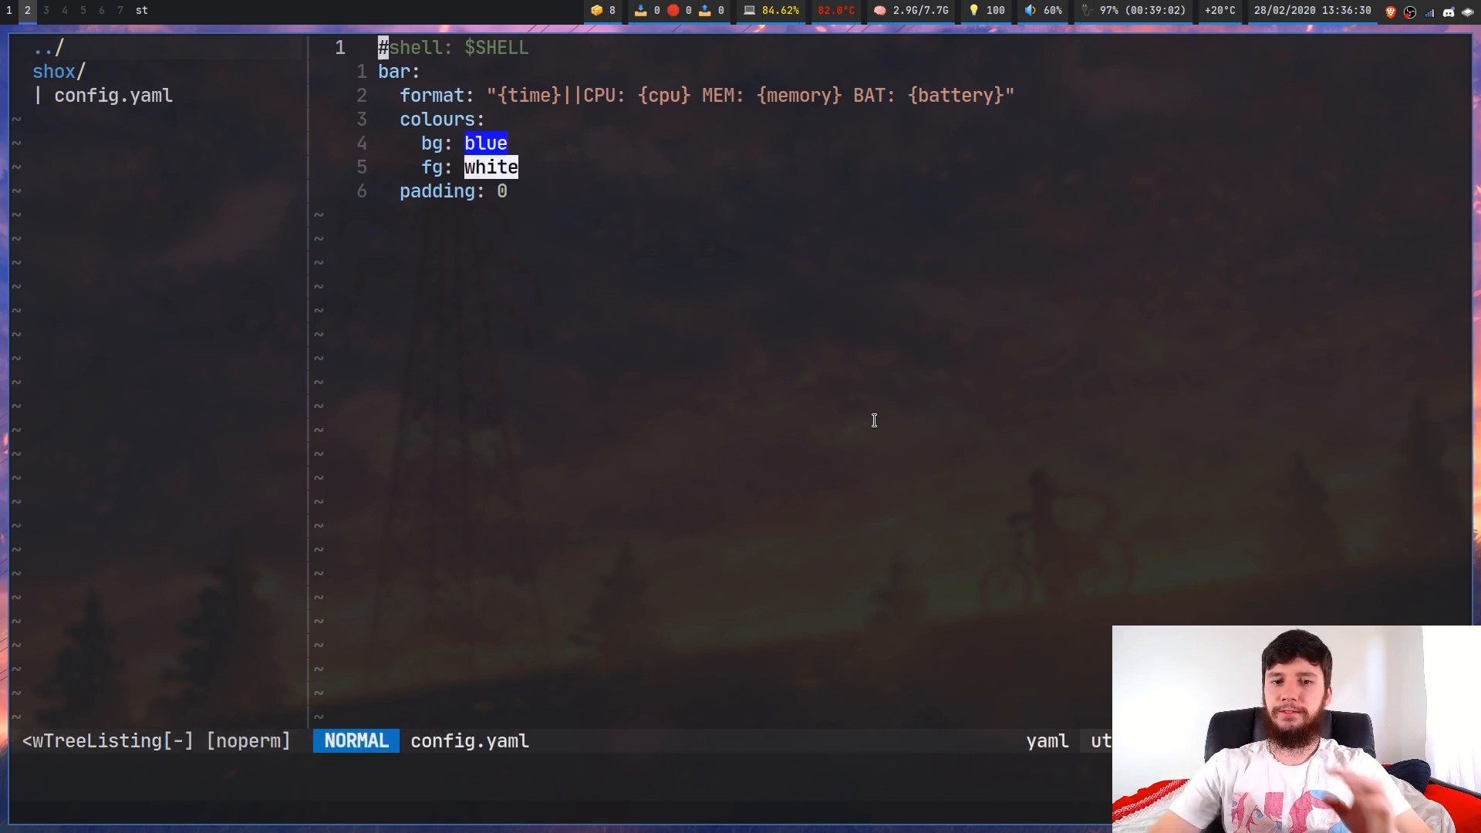
key("j")
key("j")
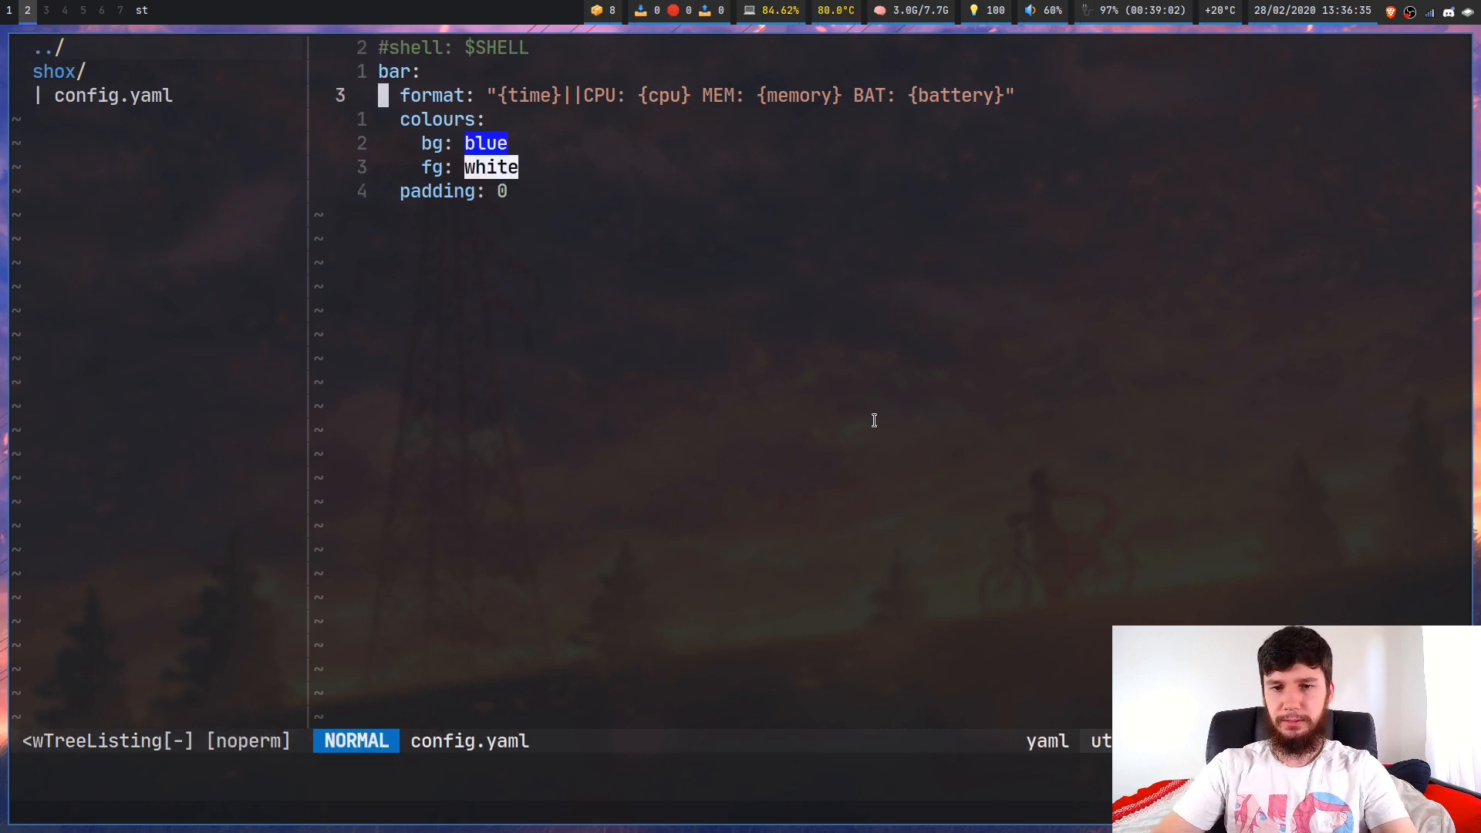
- With a shox terminal beside the editor, insert a second {time} between the pipes and save
key("super+Return")
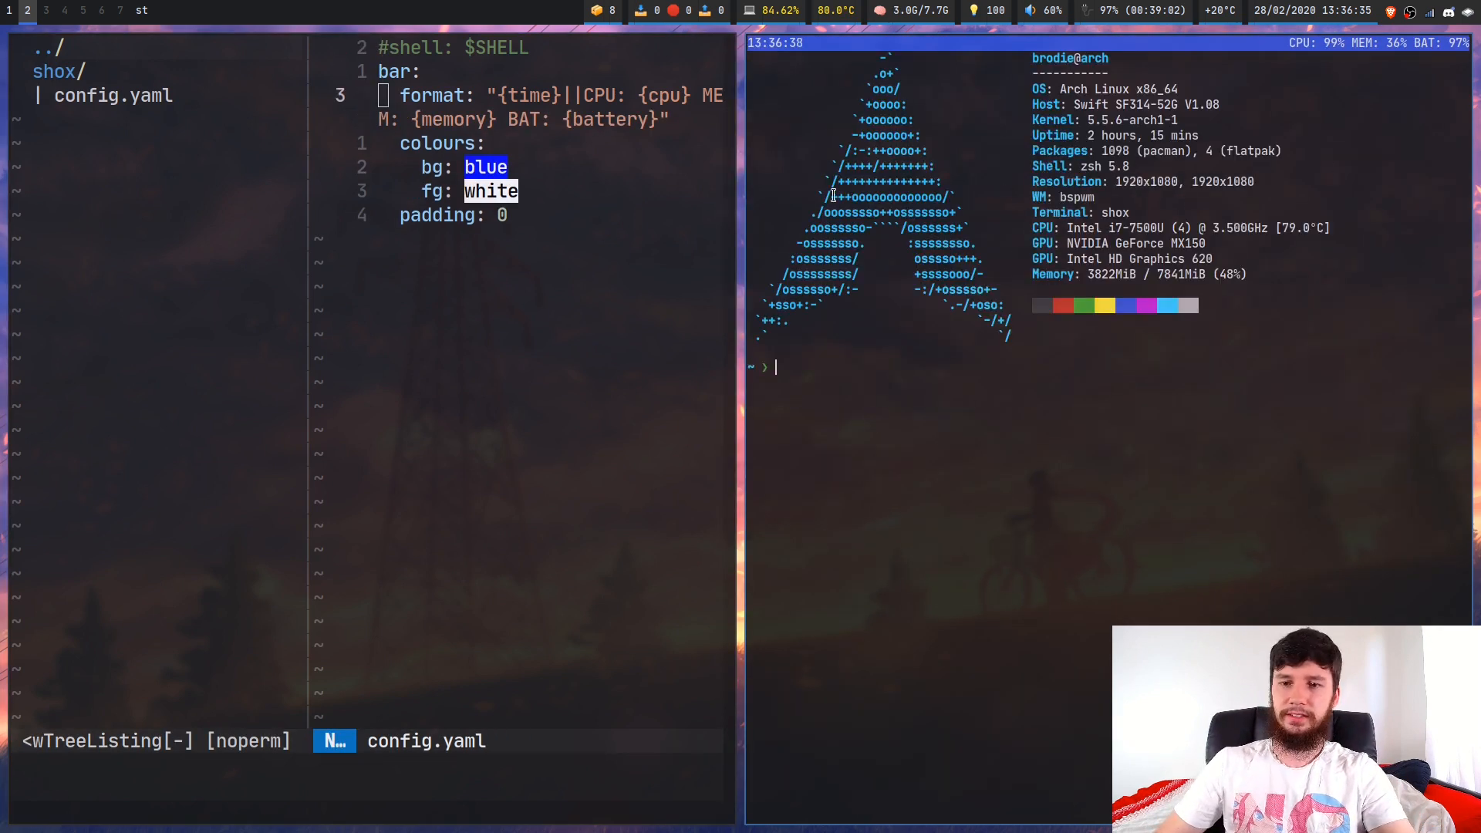
key("ctrl+n")
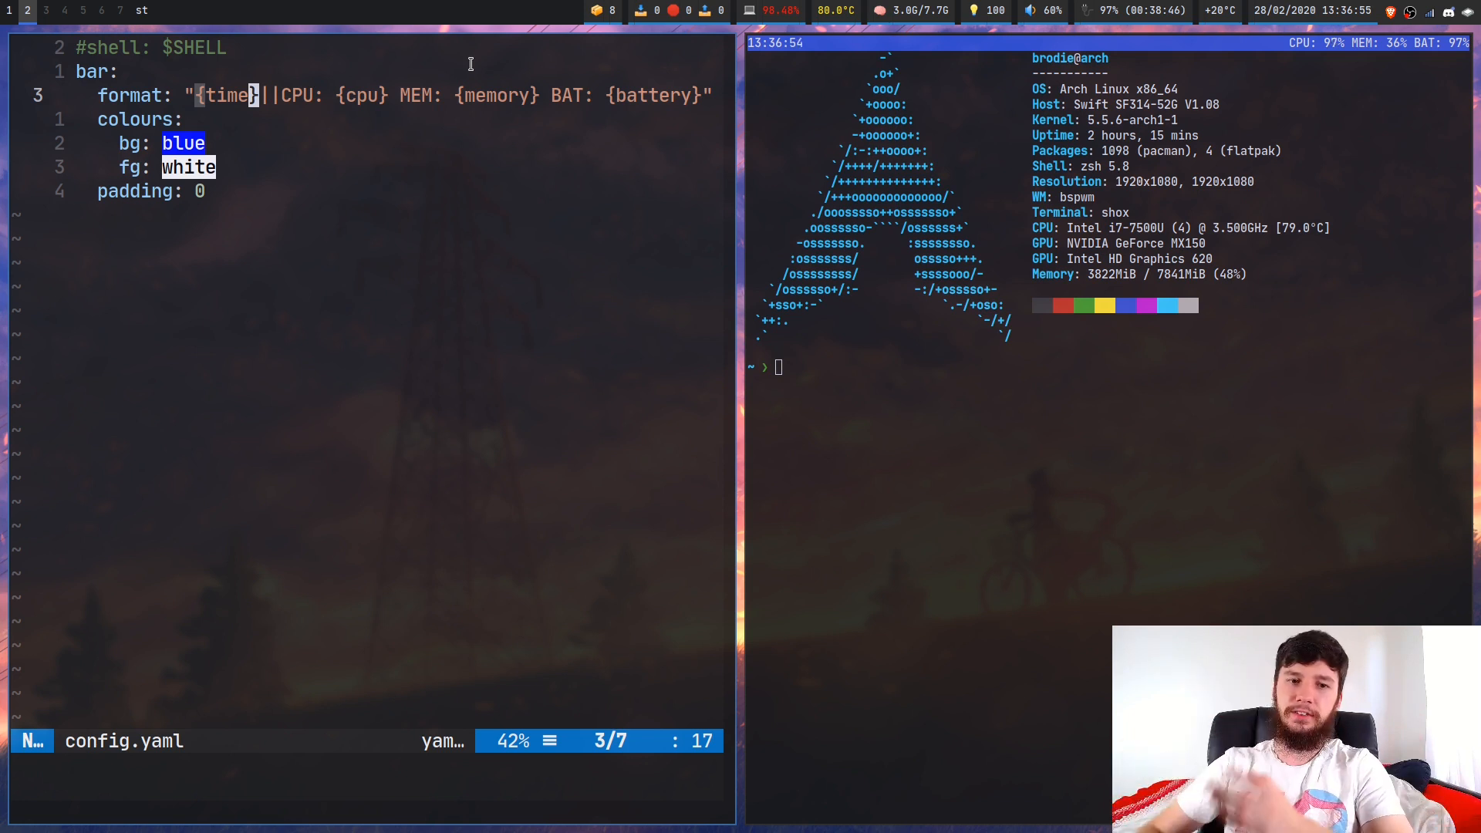
key("l")
key("l")
type("i")
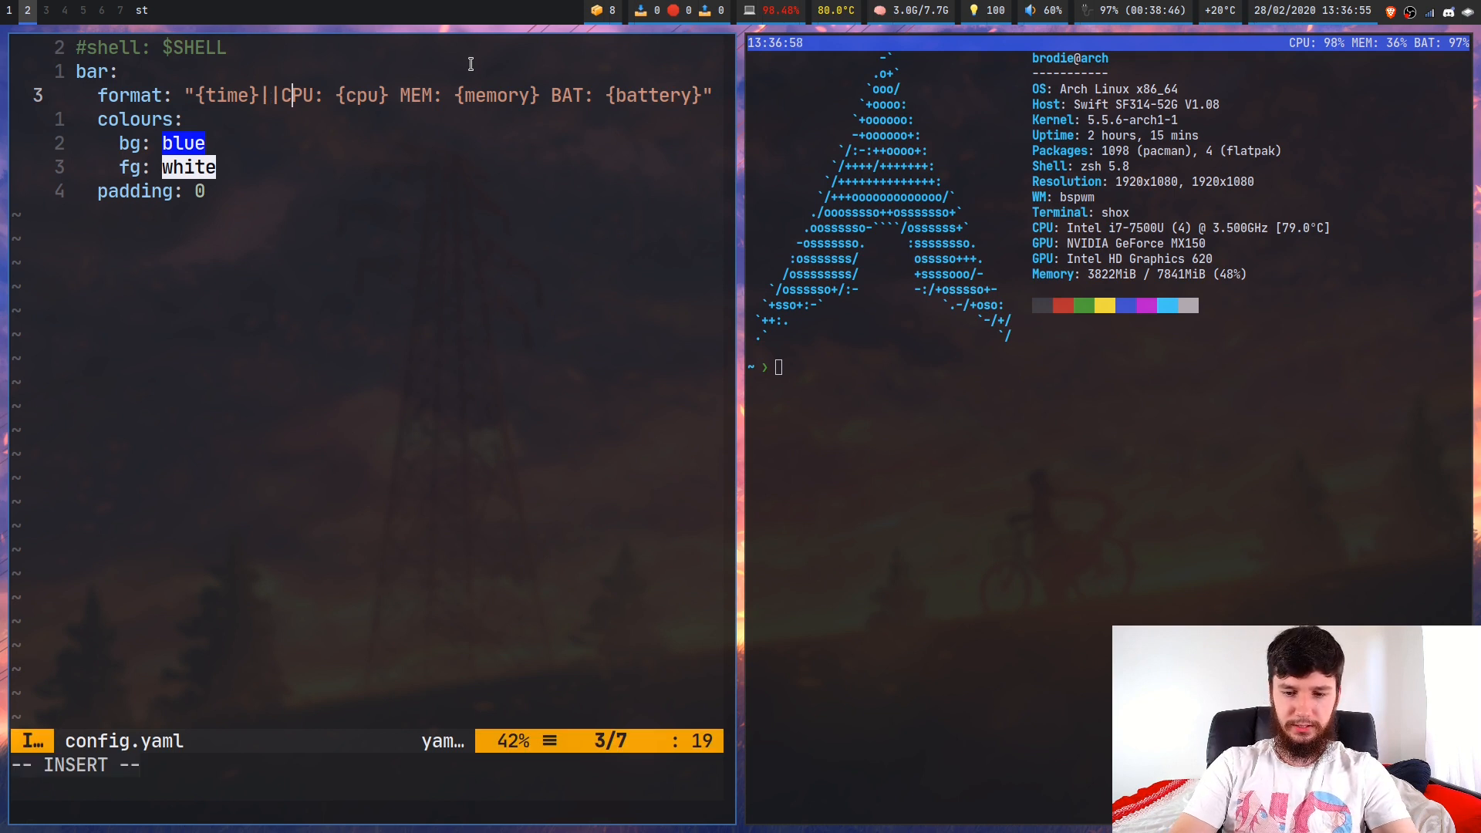
type("{time}")
key("Escape")
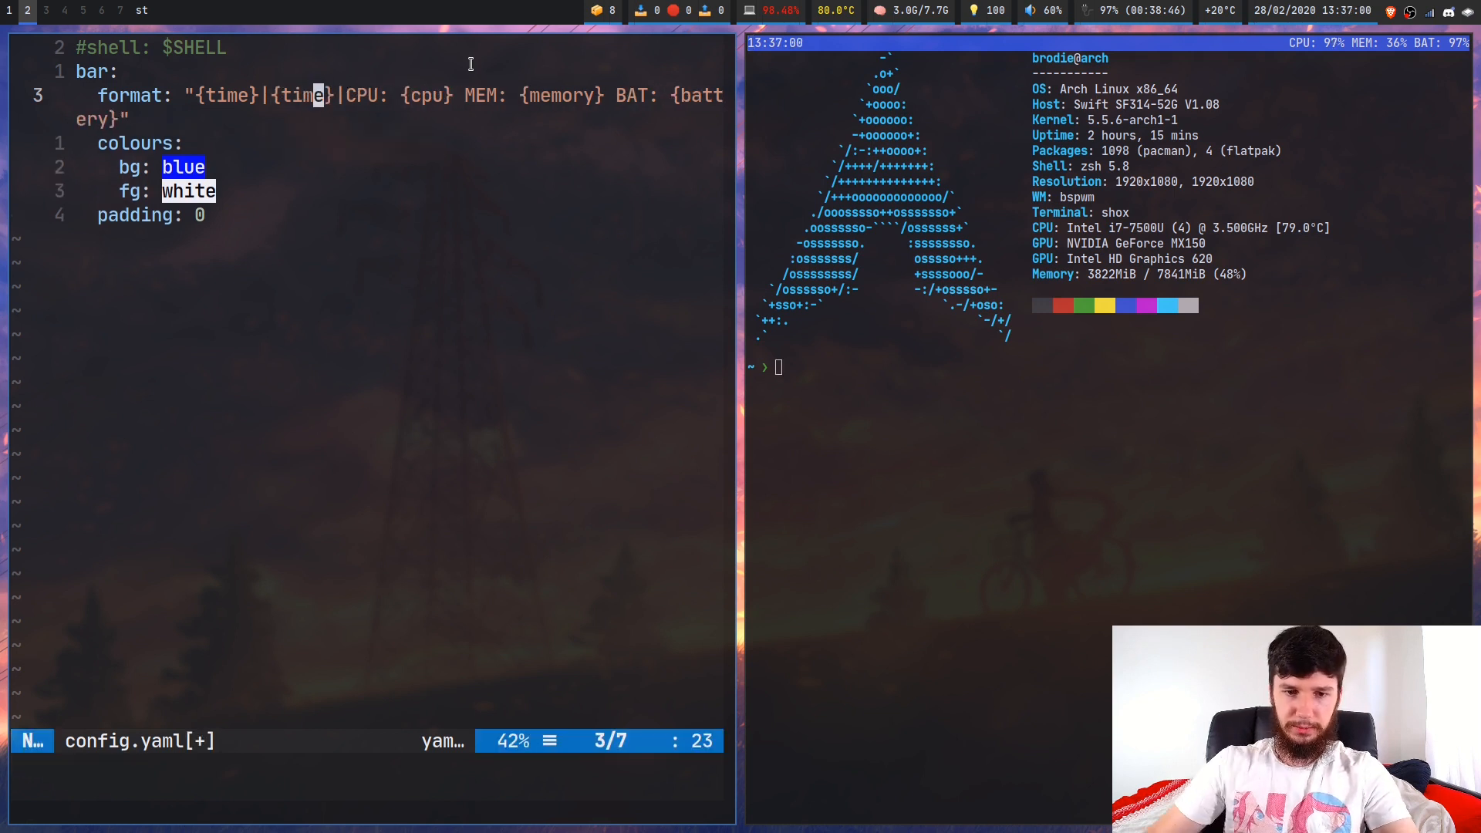
type(":w")
key("Return")
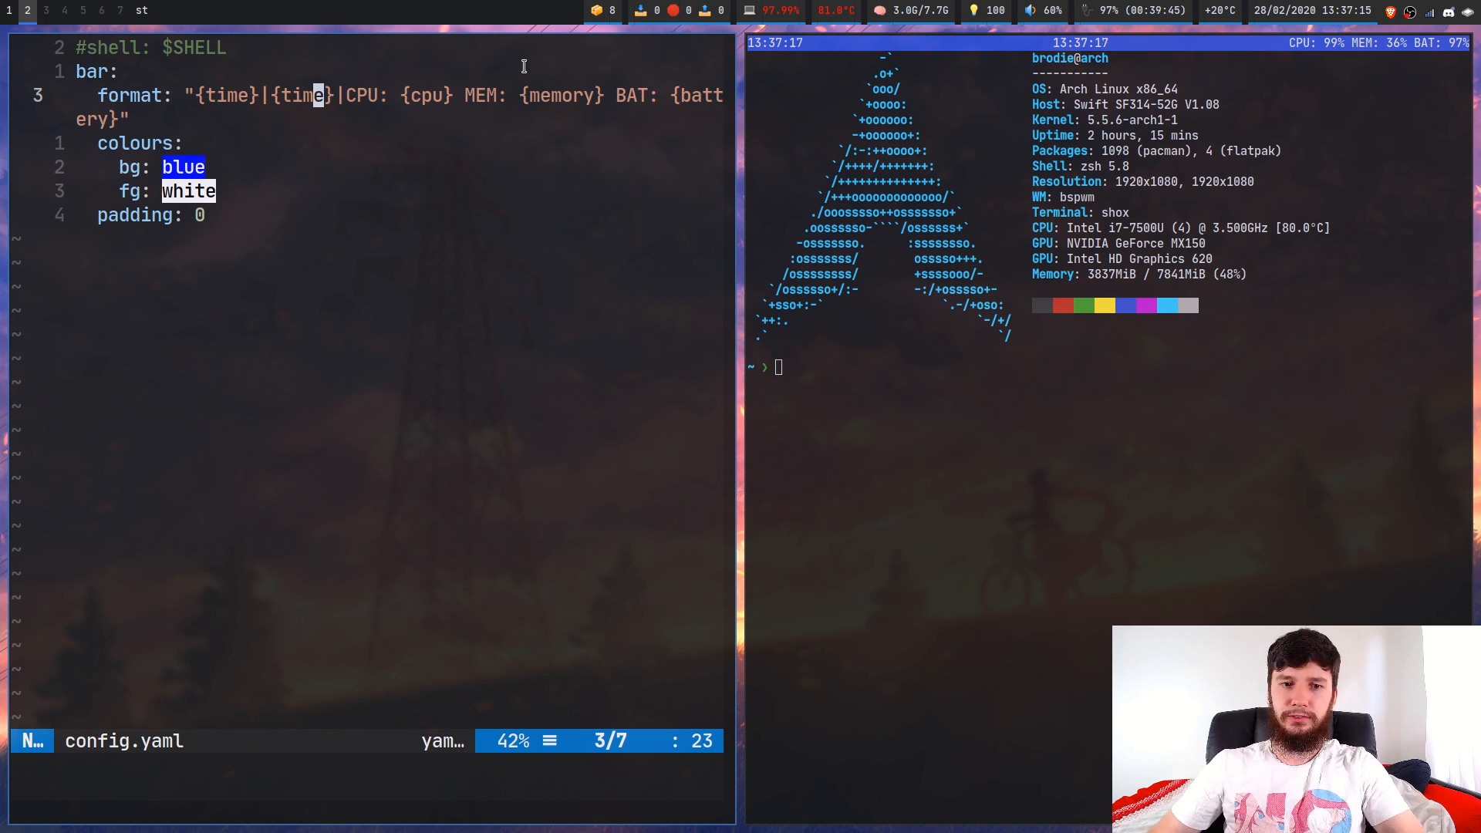
- Remove the duplicate {time} and its extra separator from the format line and save
key("l")
key("a")
key("ctrl+w")
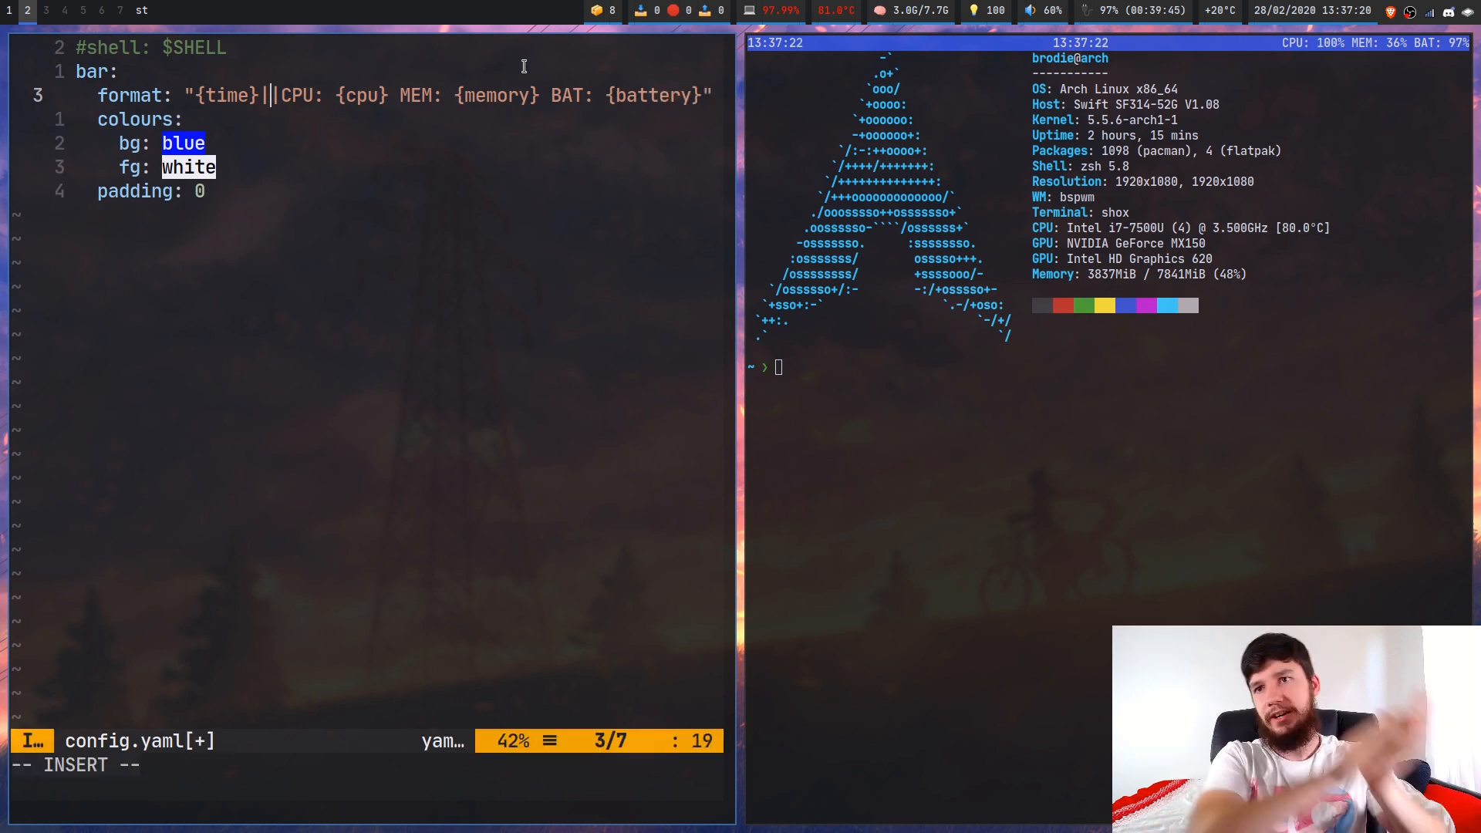
key("Escape")
type(":w")
key("Return")
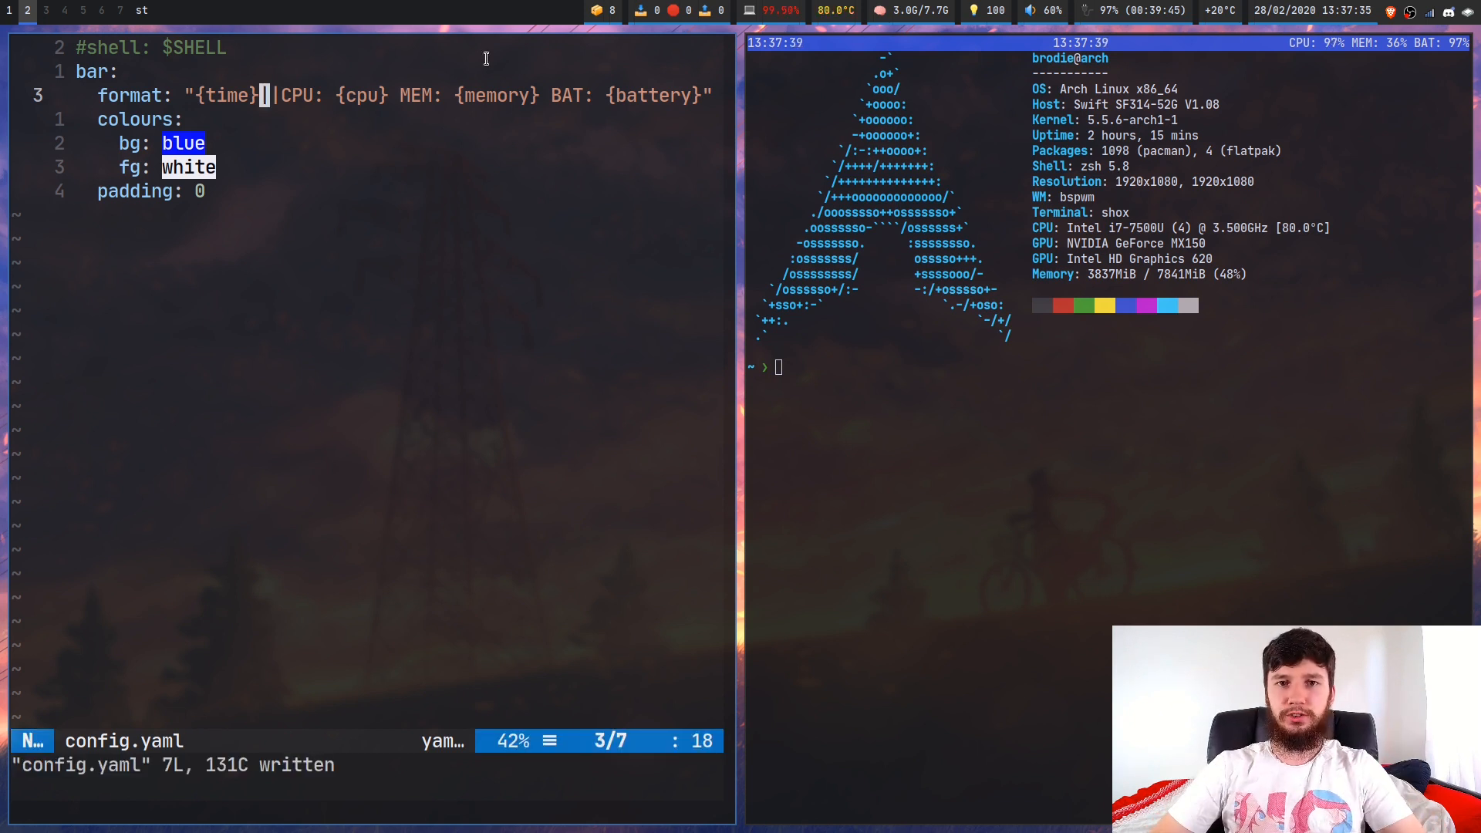
key("x")
key("i")
key("Escape")
type(":w")
key("Return")
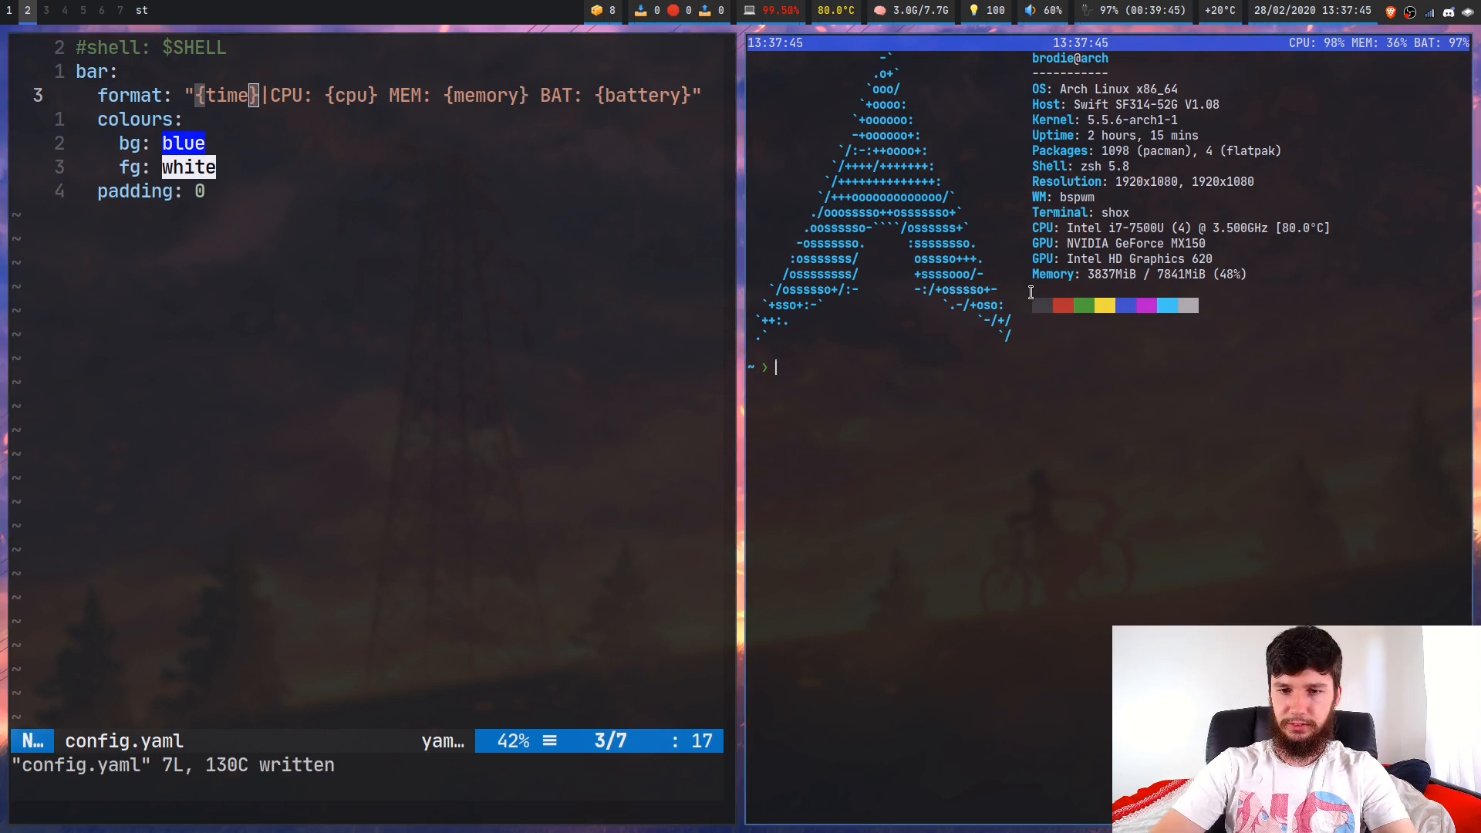
- Reopen the right-hand terminal to preview the single-time bar, then close it
key("super+shift+q")
key("super+Return")
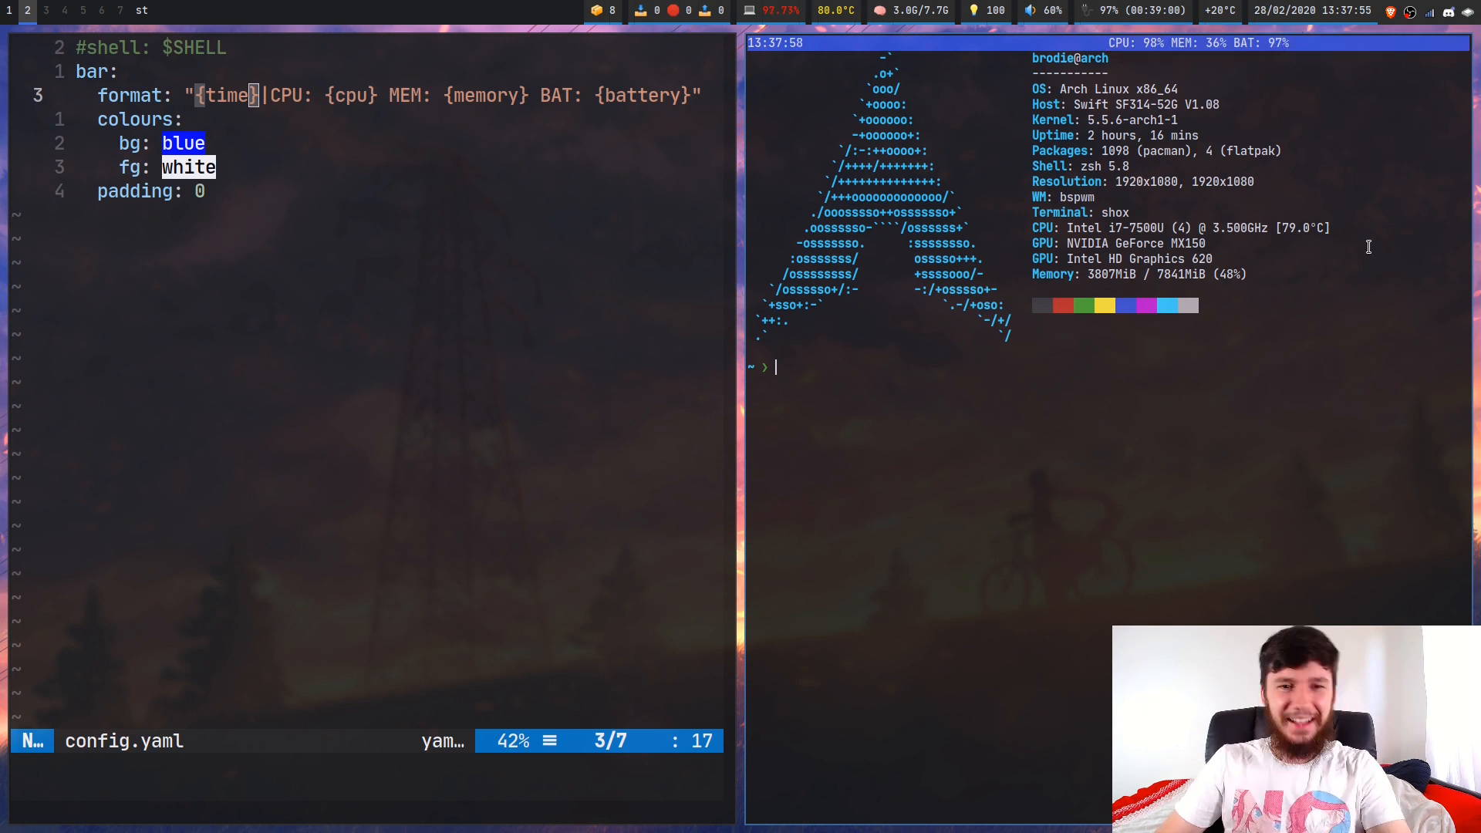
key("ctrl+d")
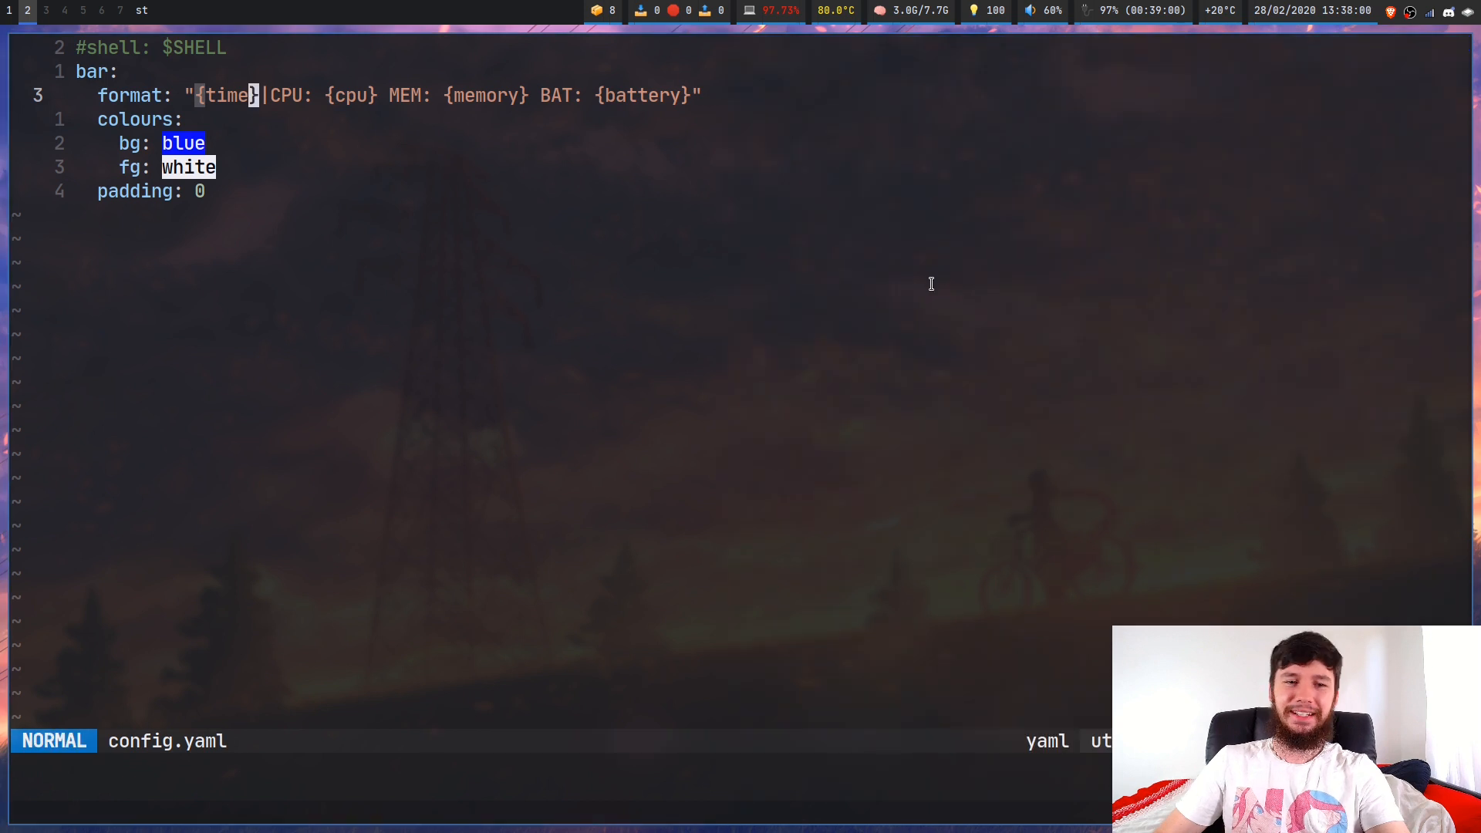
- Add a second '|' after {time}, save, preview the bar, then switch to the README
key("a")
key("Escape")
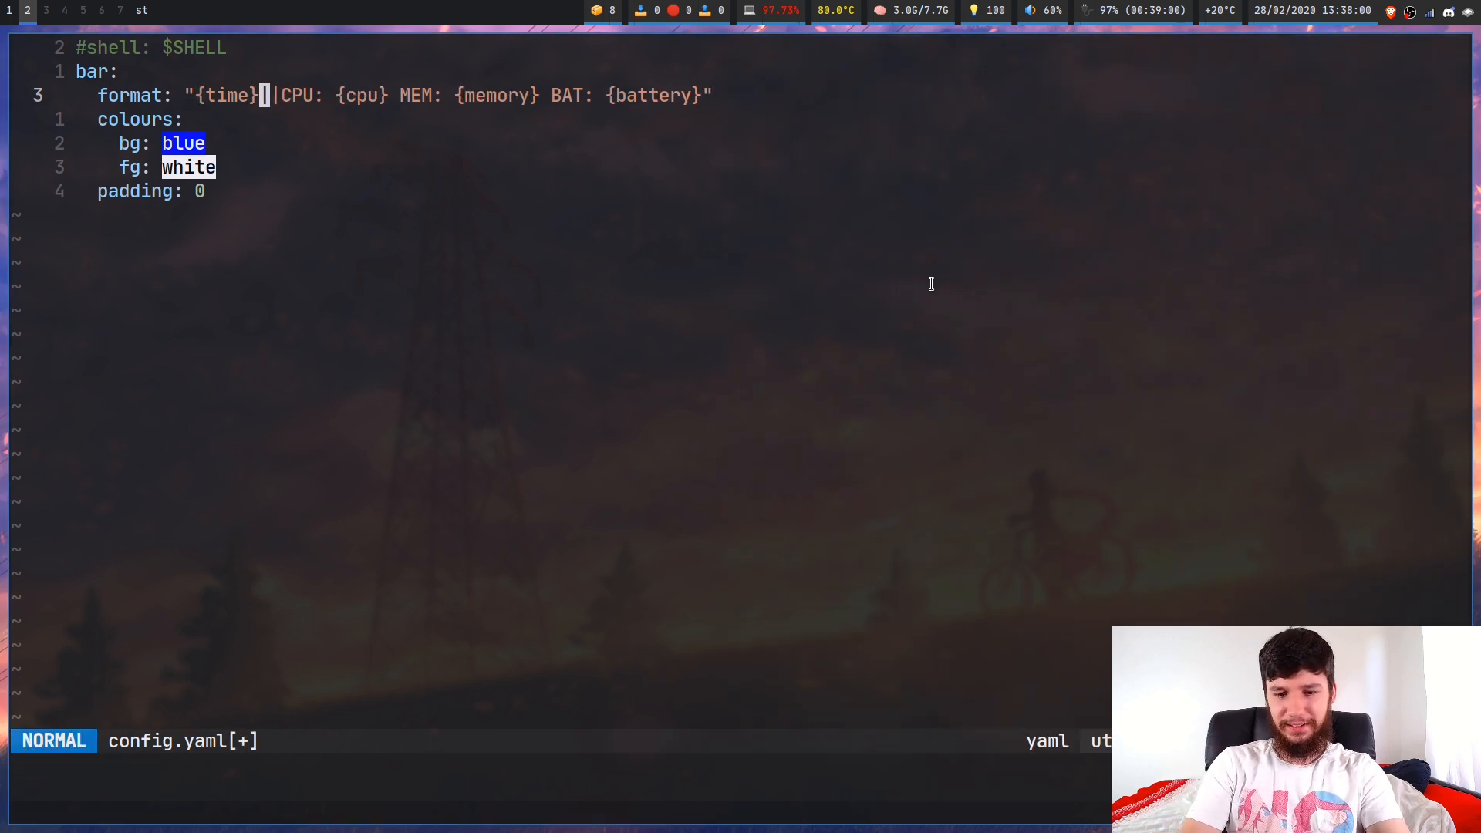
type(":w")
key("Return")
key("super+Return")
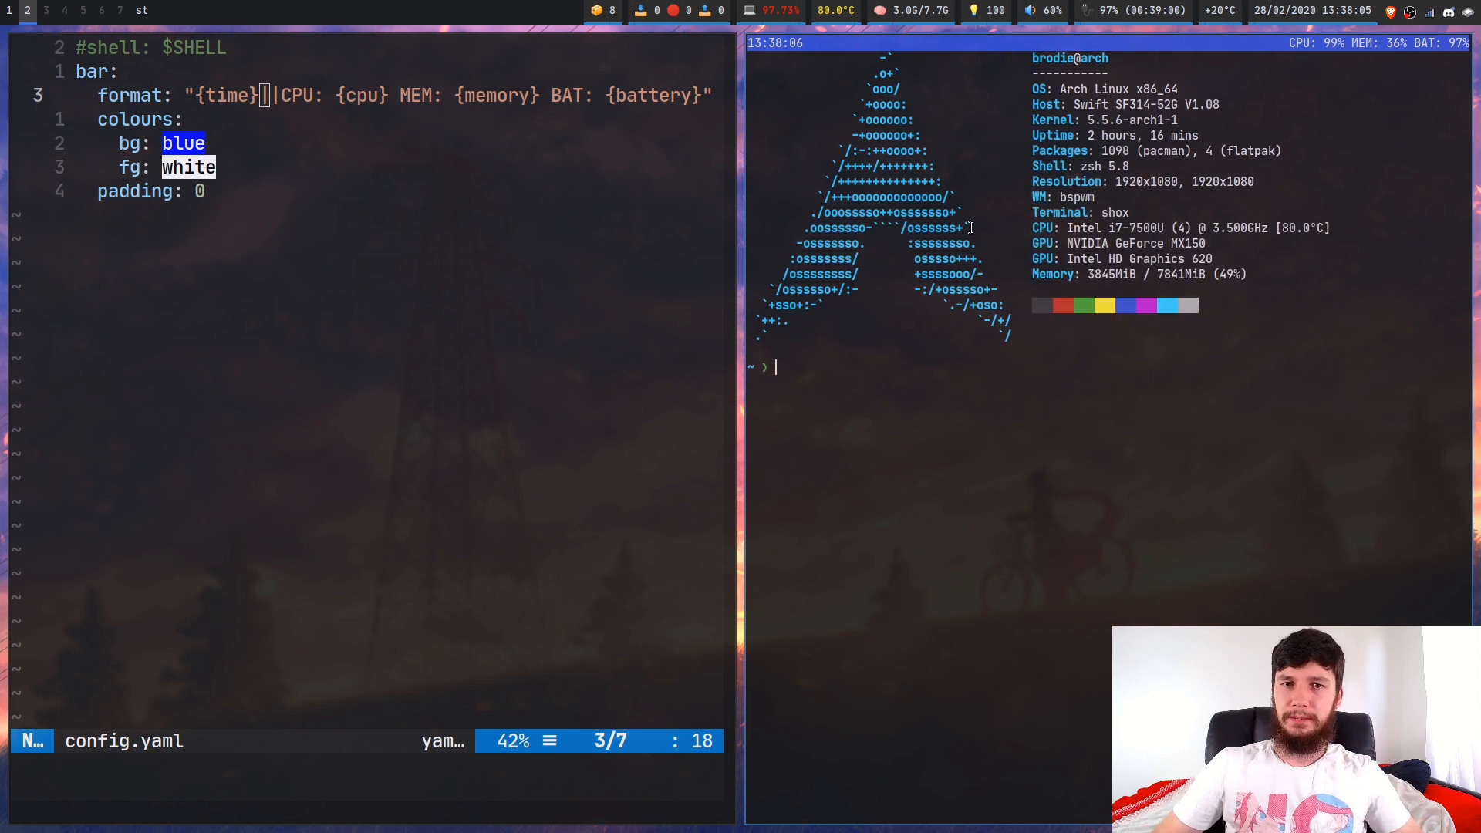
key("ctrl+d")
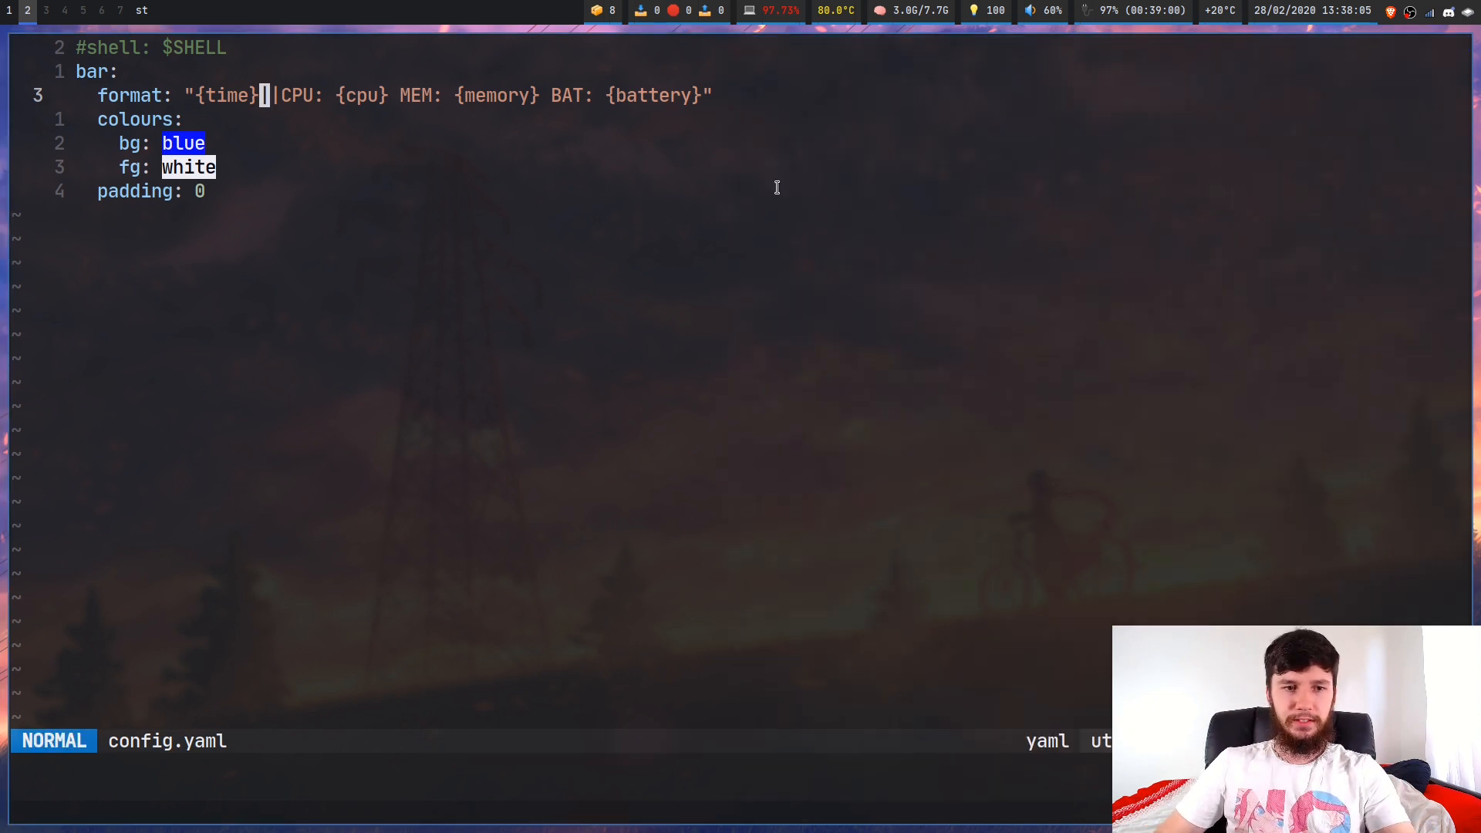
key("h")
key("h")
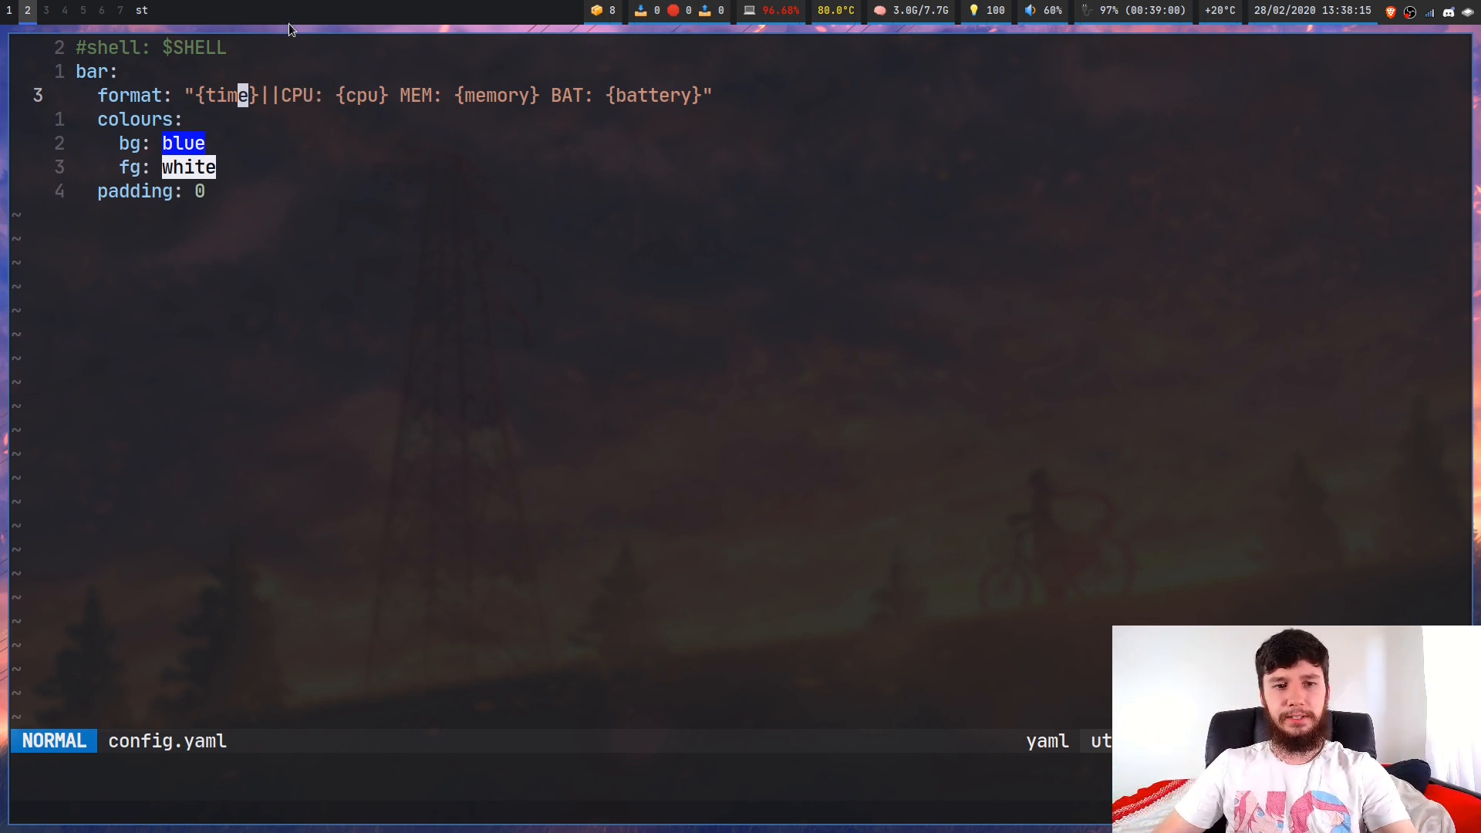
key("super+1")
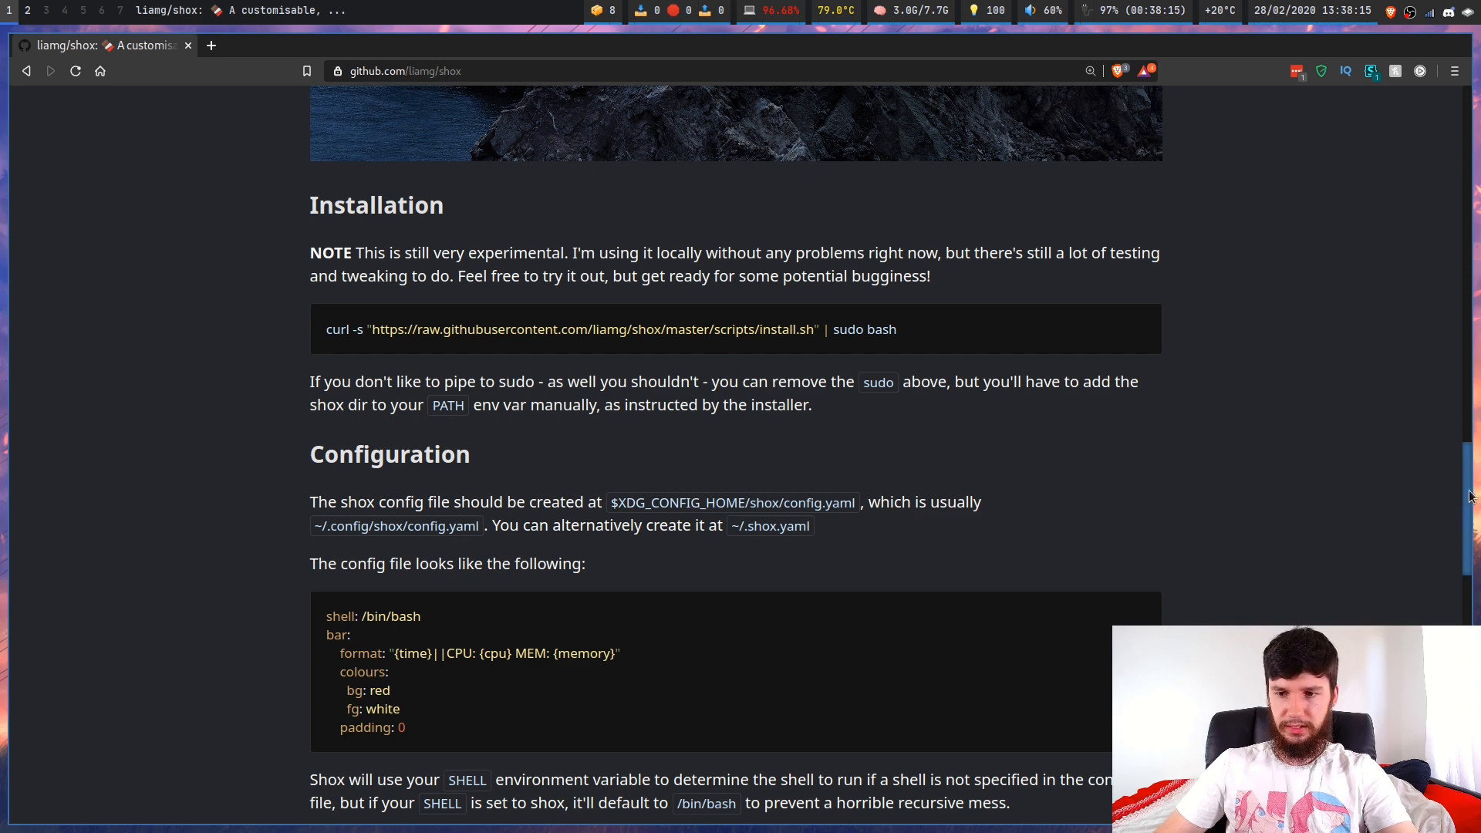
scroll(1157, 579, "down", 5)
scroll(1155, 579, "down", 5)
scroll(1156, 605, "down", 2)
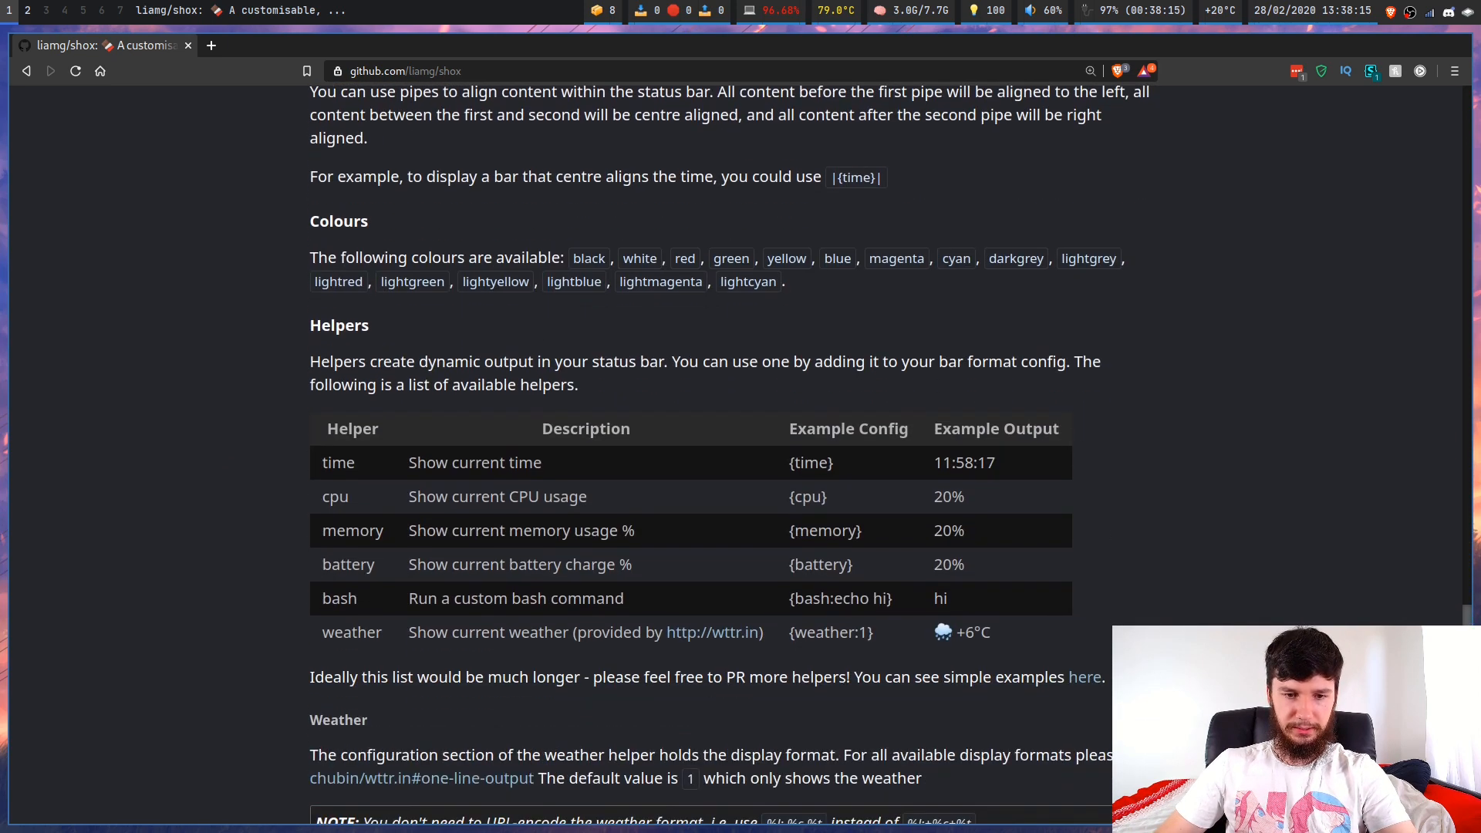
- Zoom into the README's Helpers table and select the bash helper example {bash:echo hi}
key("ctrl+plus")
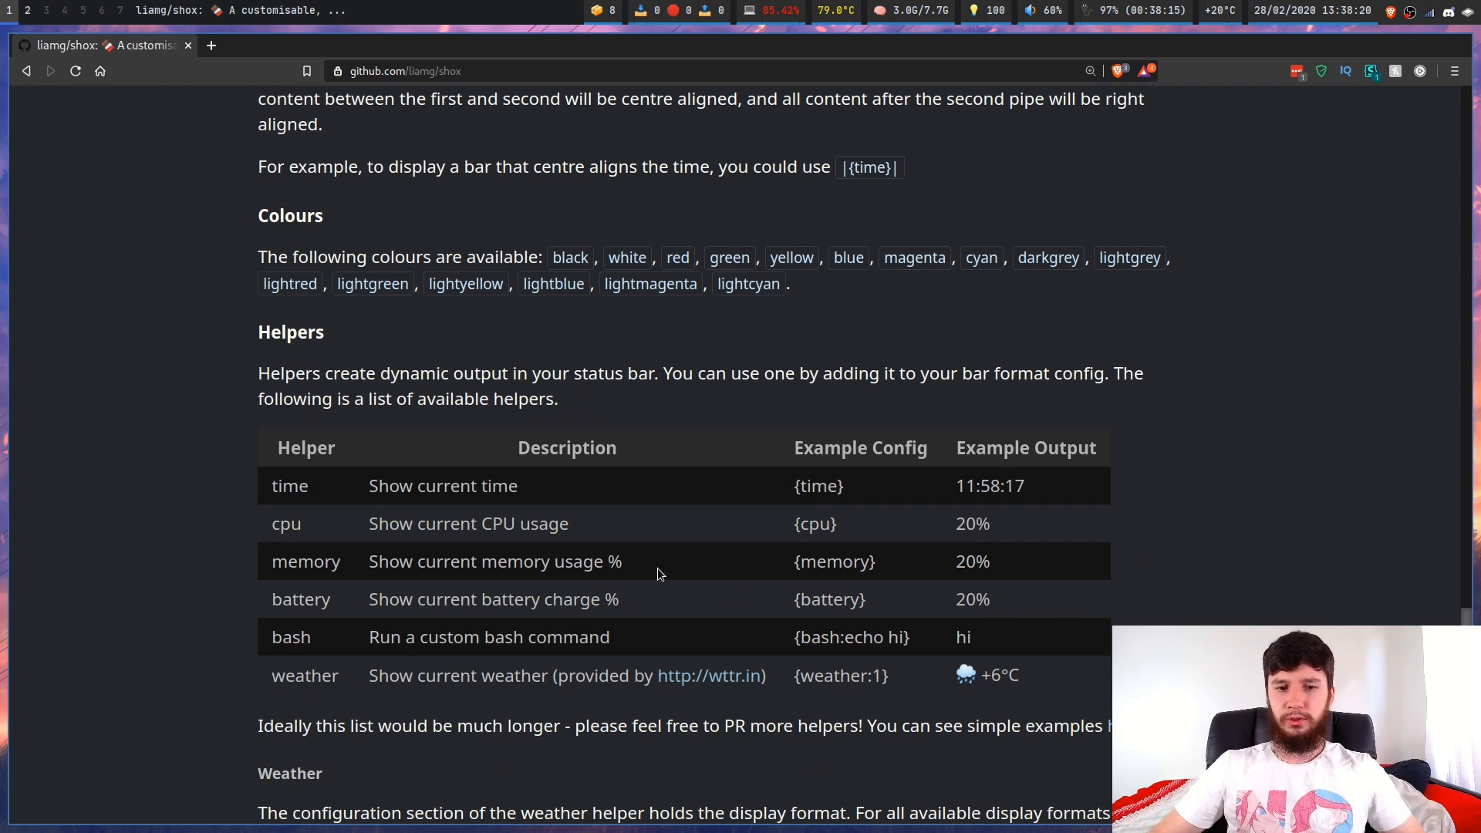
left_click_drag(253, 639, 393, 643)
left_click(398, 639)
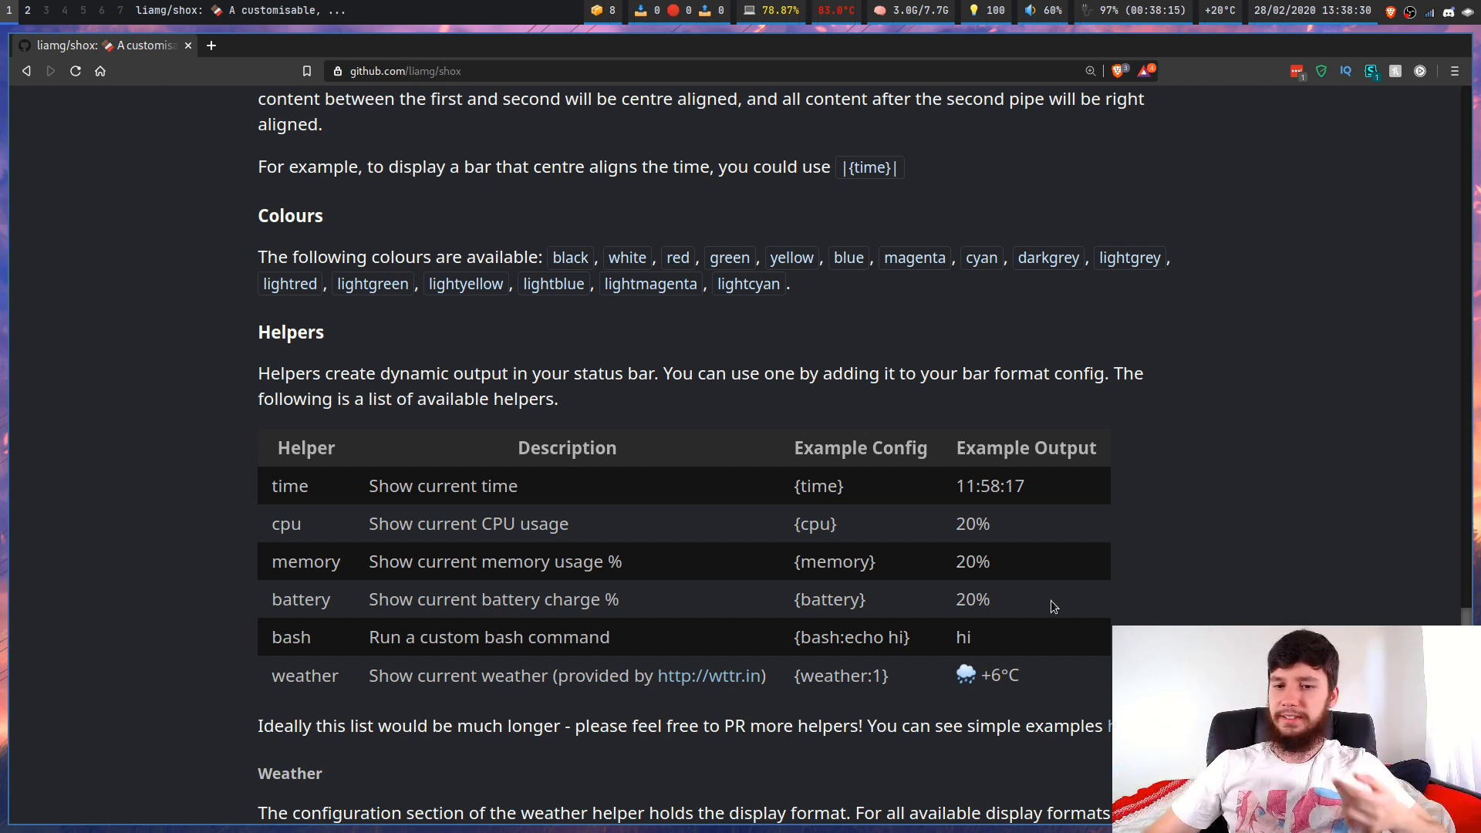
left_click_drag(752, 509, 808, 523)
left_click(938, 694)
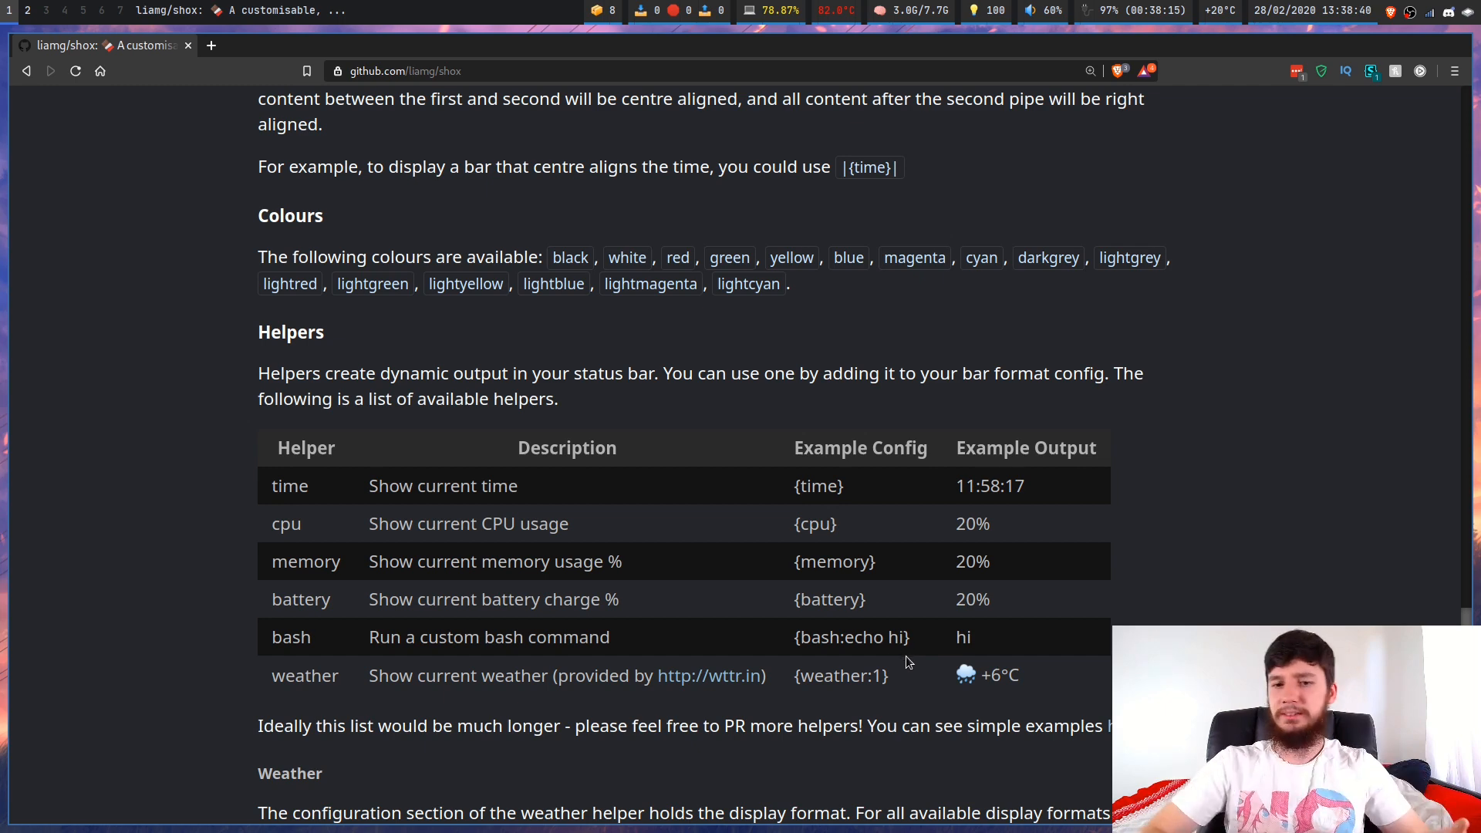
left_click_drag(913, 640, 796, 630)
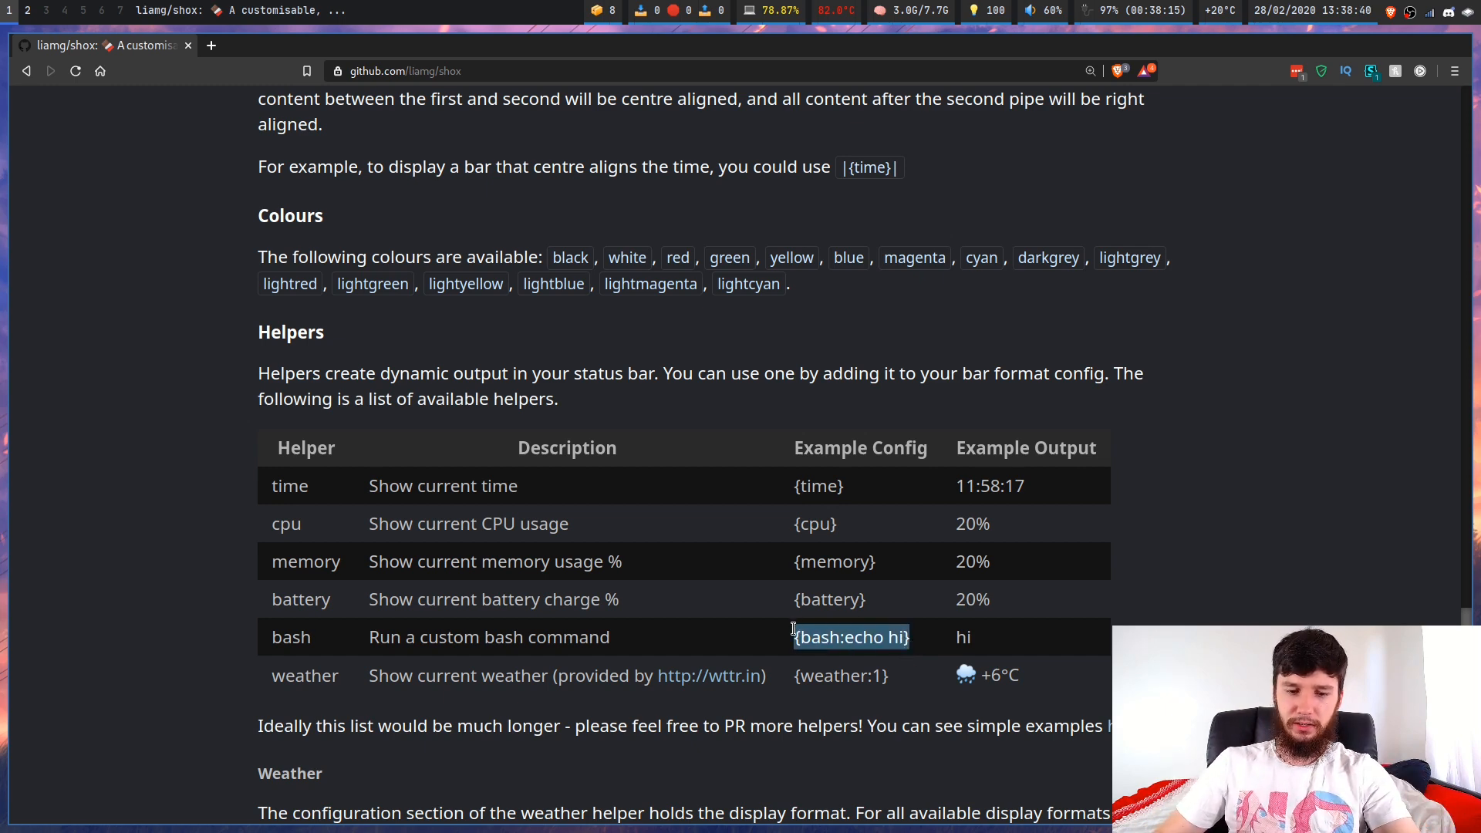
- Trim the format line to {time}||CPU: {cpu} by removing the MEM and BAT fields, and save
key("super+2")
key("l")
key("A")
key("Escape")
key("i")
key("BackSpace")
key("BackSpace")
key("BackSpace")
key("BackSpace")
key("BackSpace")
key("BackSpace")
key("BackSpace")
key("BackSpace")
key("BackSpace")
key("BackSpace")
key("BackSpace")
key("BackSpace")
key("BackSpace")
key("BackSpace")
key("BackSpace")
key("BackSpace")
key("BackSpace")
key("BackSpace")
key("BackSpace")
key("Escape")
key("u")
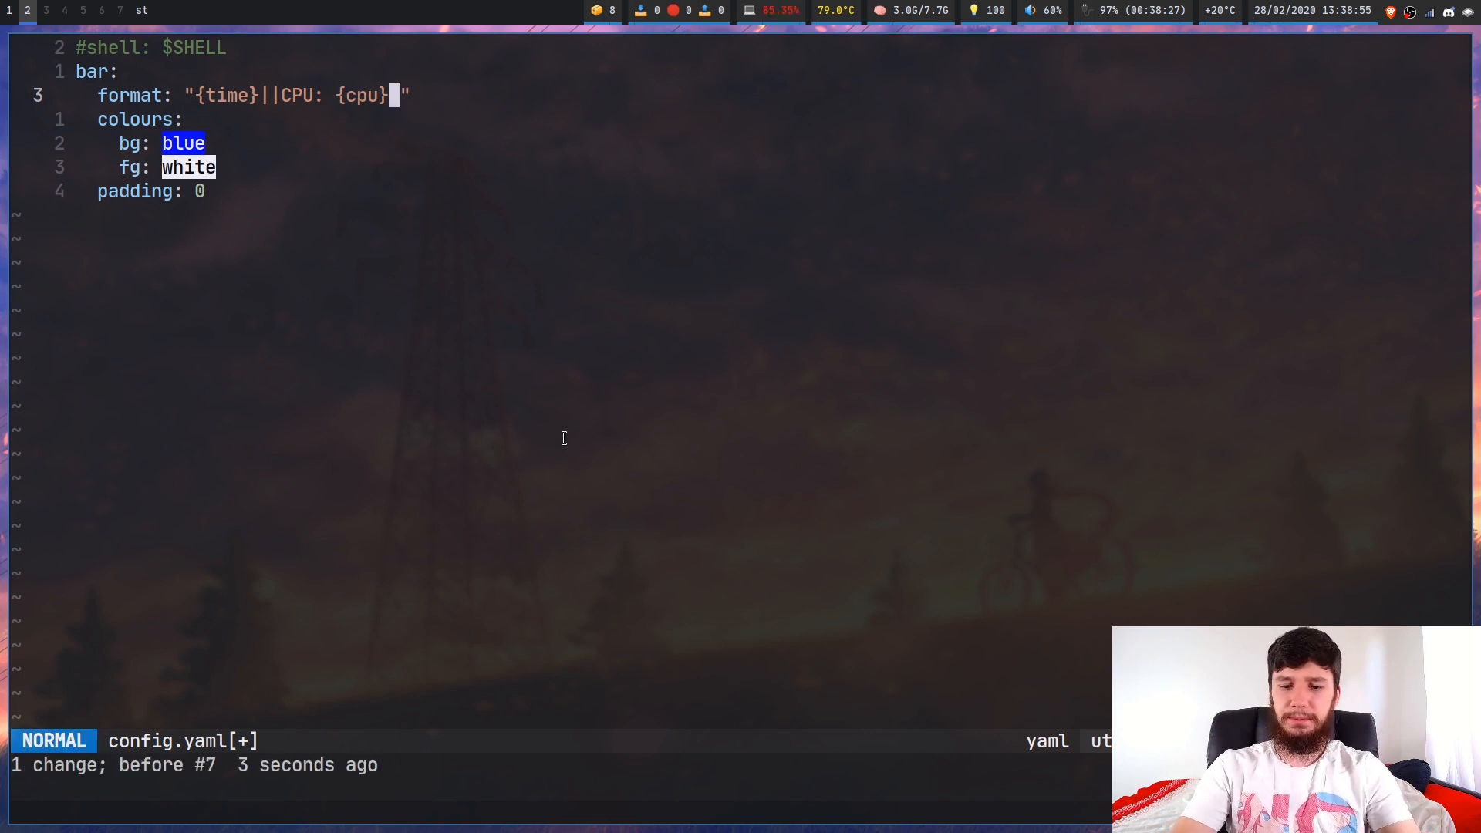
type("l:w")
key("Return")
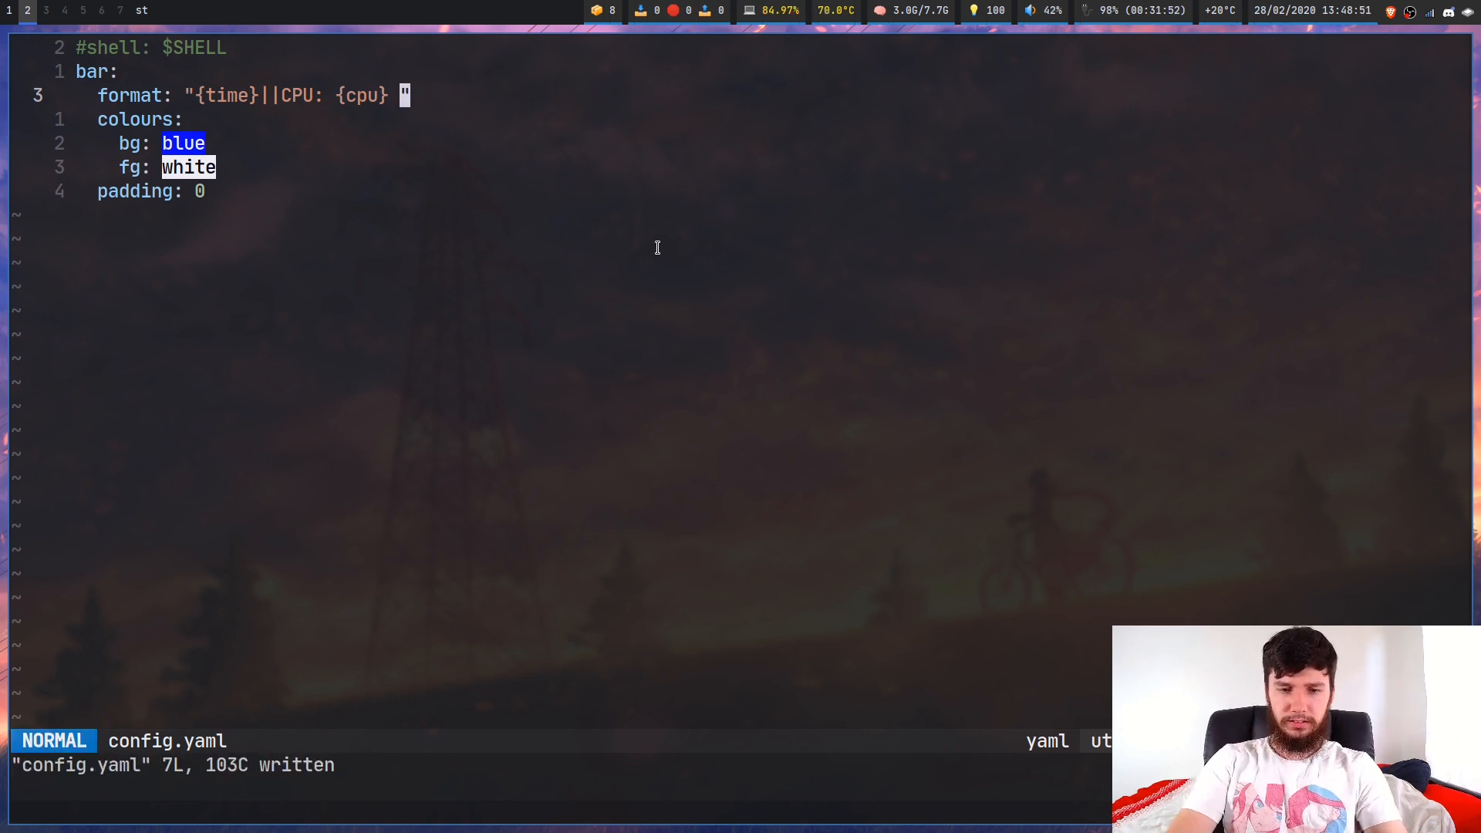
- Append {bash:echo hello world} to the format line, save, and preview the bar showing hello world
key("P")
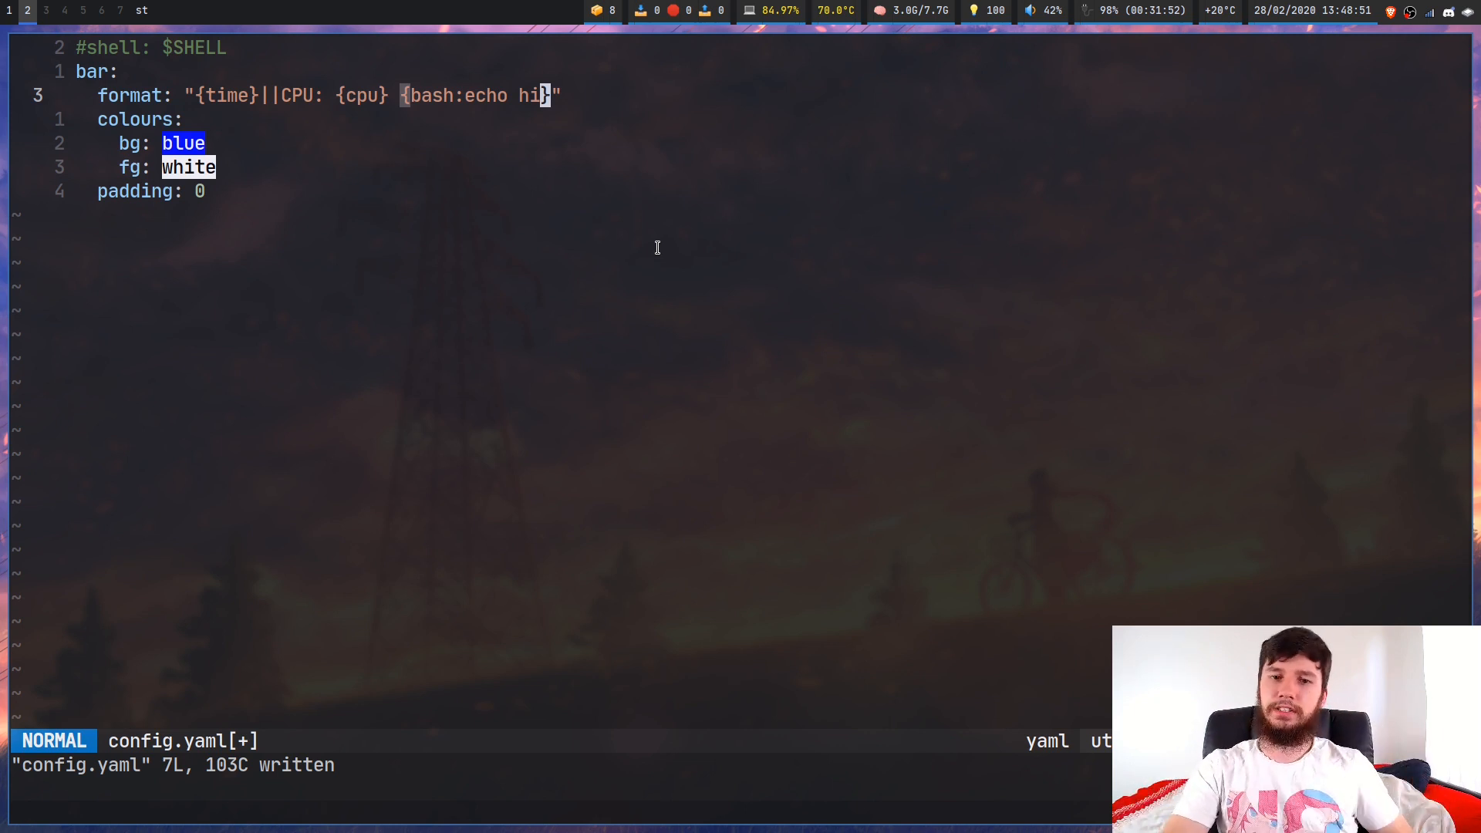
key("i")
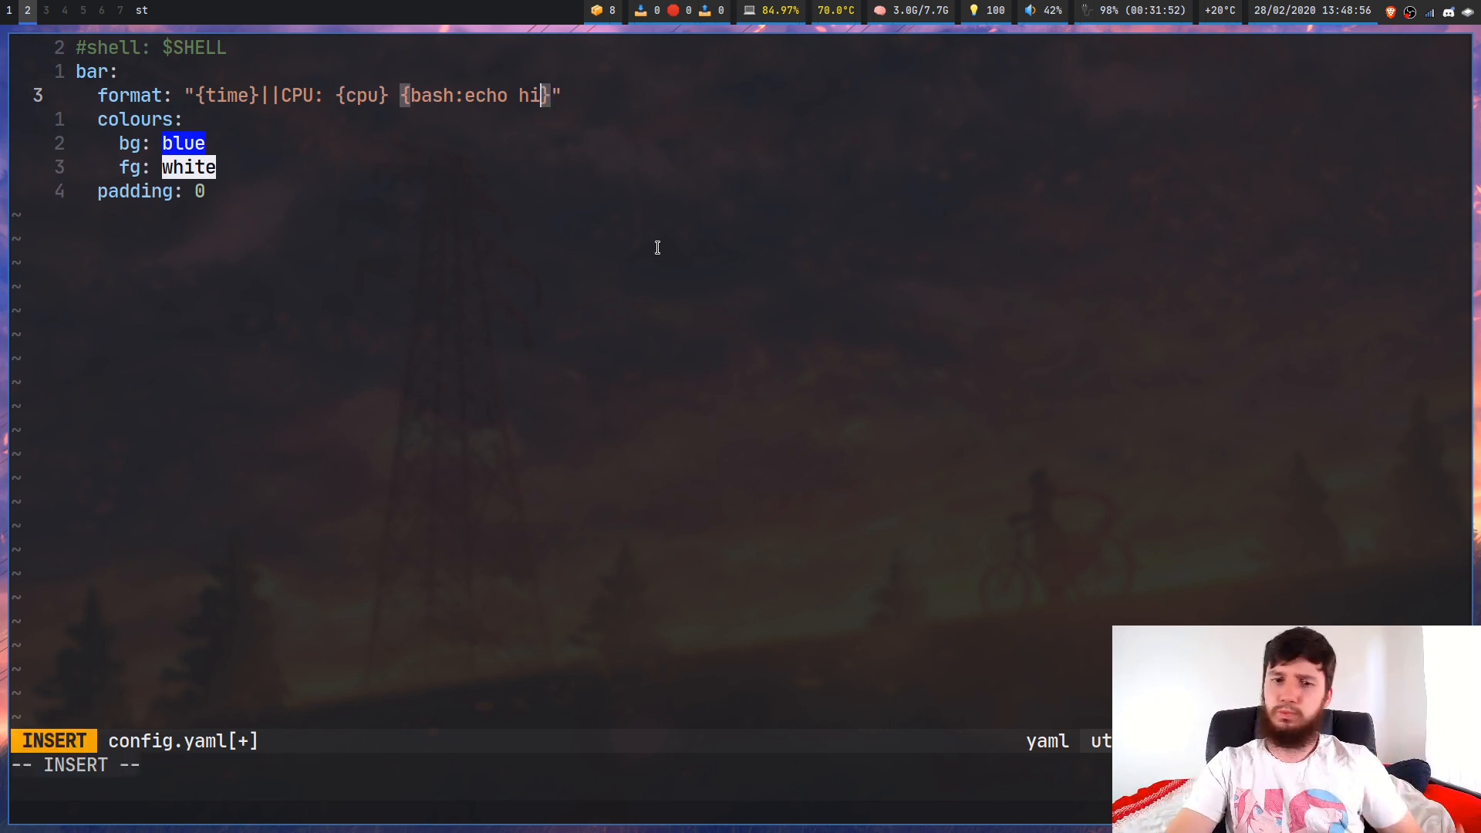
key("BackSpace")
key("BackSpace")
type("hello world")
key("Escape")
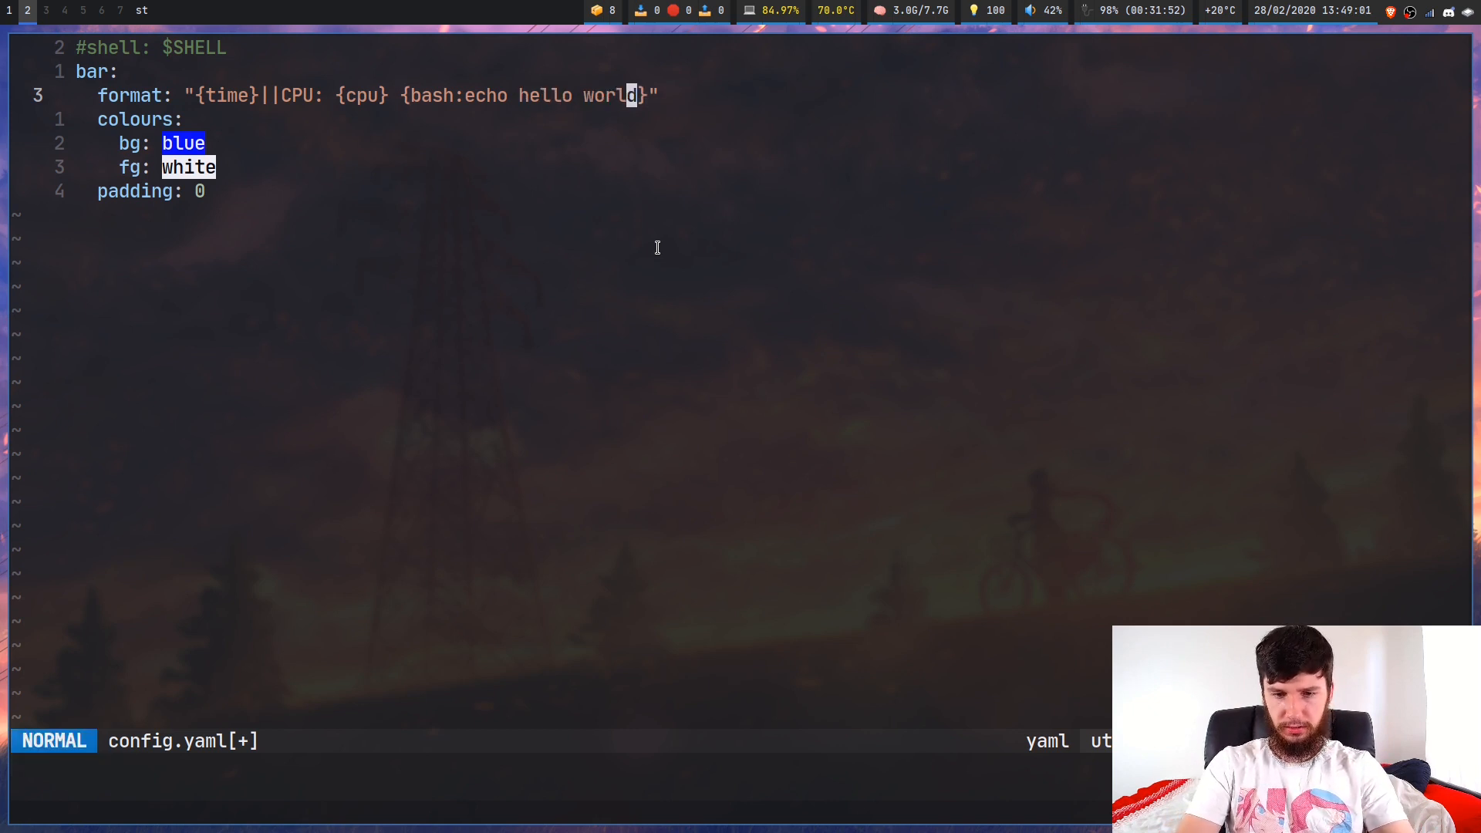
type(":w")
key("Return")
key("super+Return")
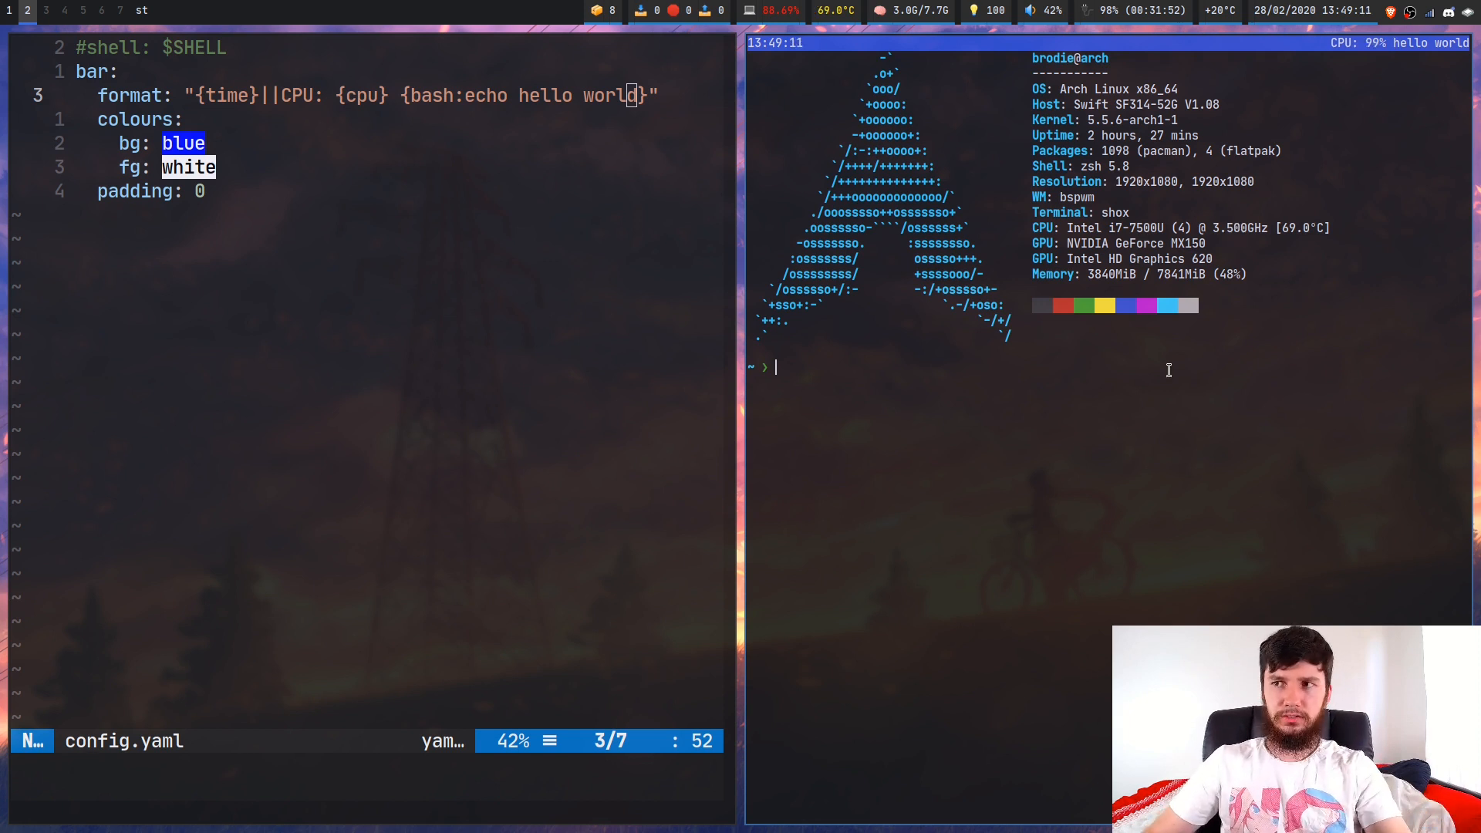
key("ctrl+d")
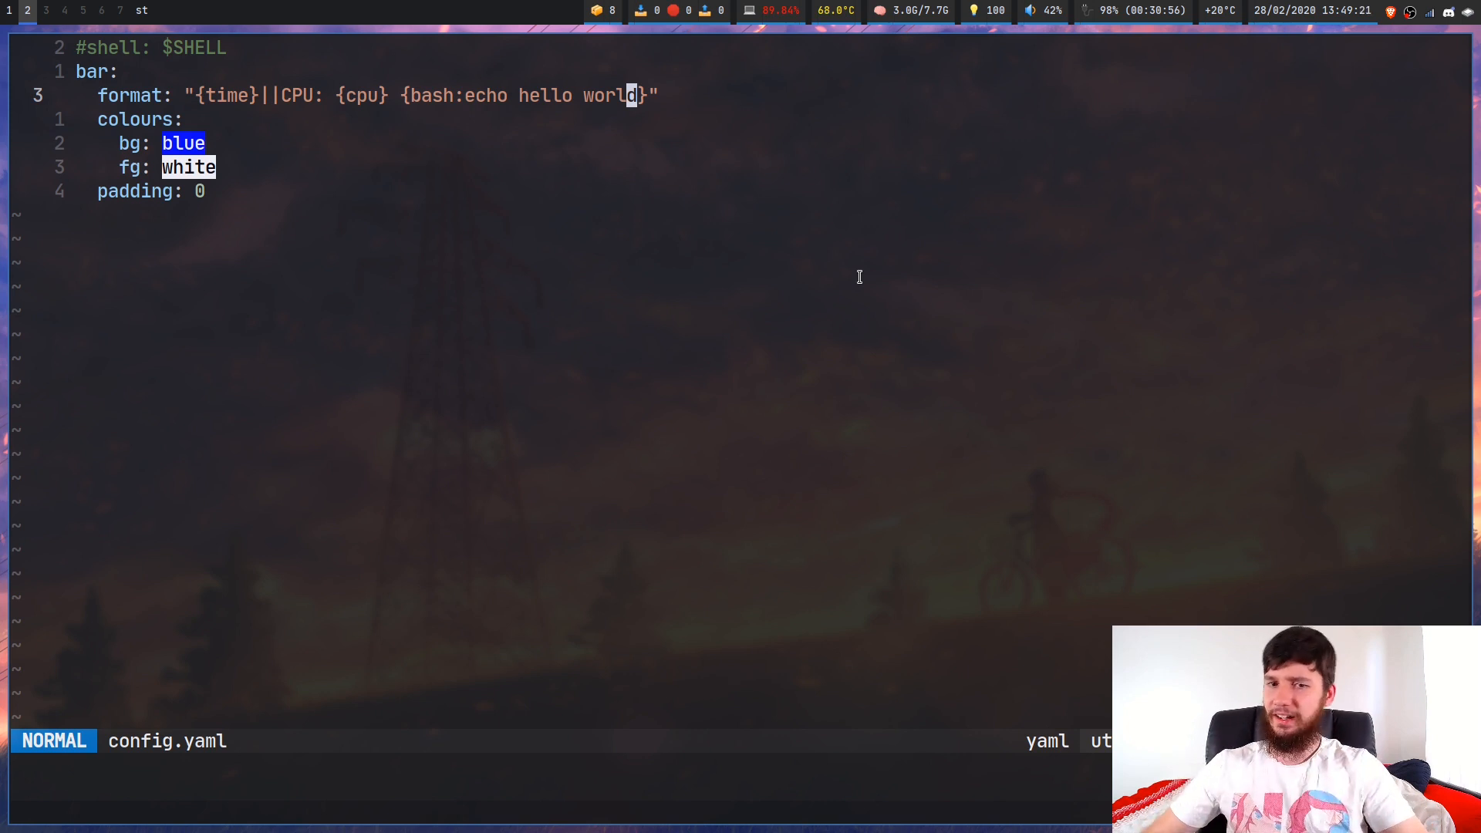
- Replace the echo command with {bash:i3torrents}, save, and preview the bar showing its output
key("l")
key("i")
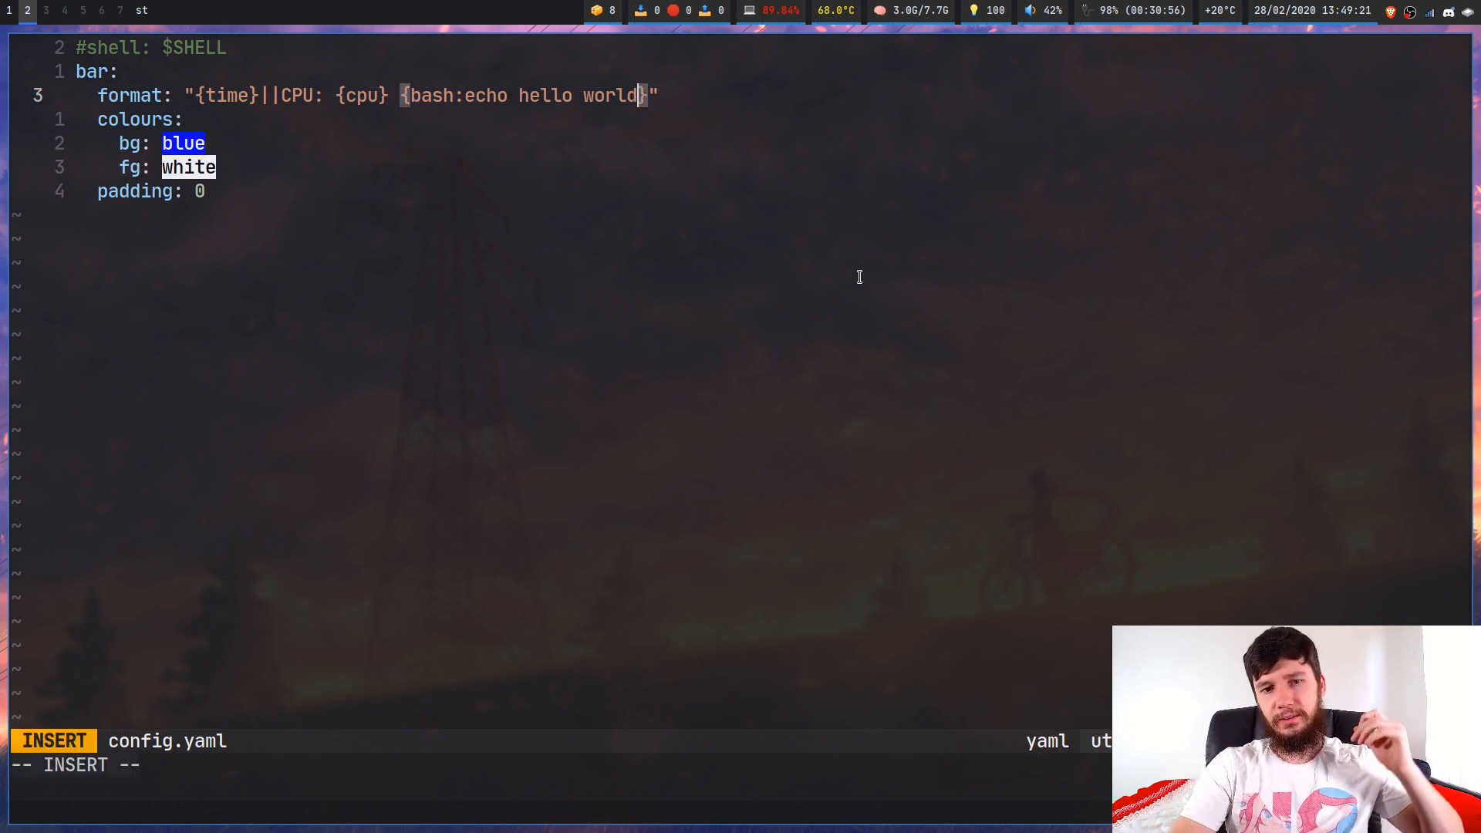
key("BackSpace")
key("BackSpace")
key("BackSpace")
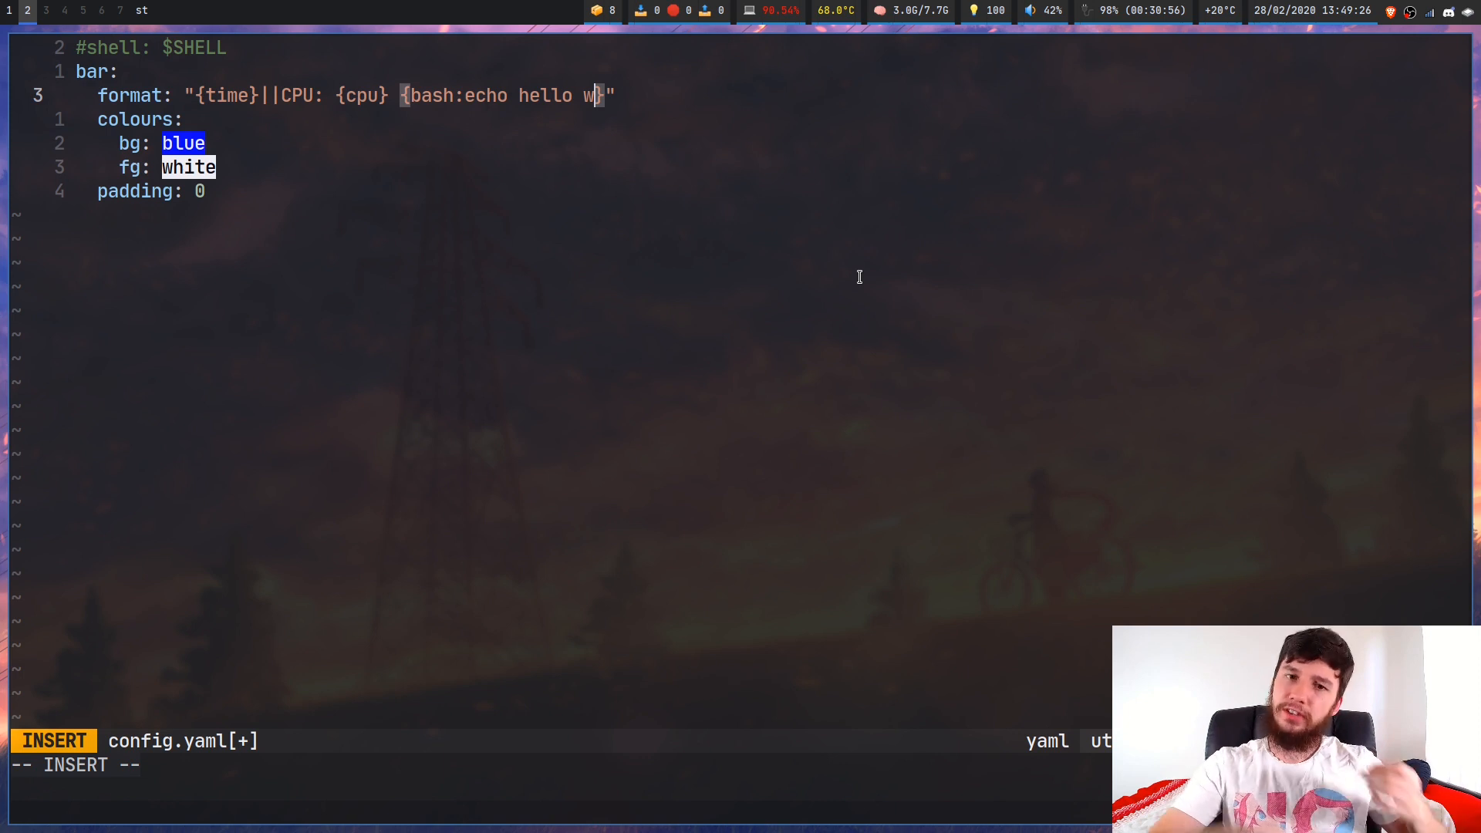
key("BackSpace")
key("BackSpace")
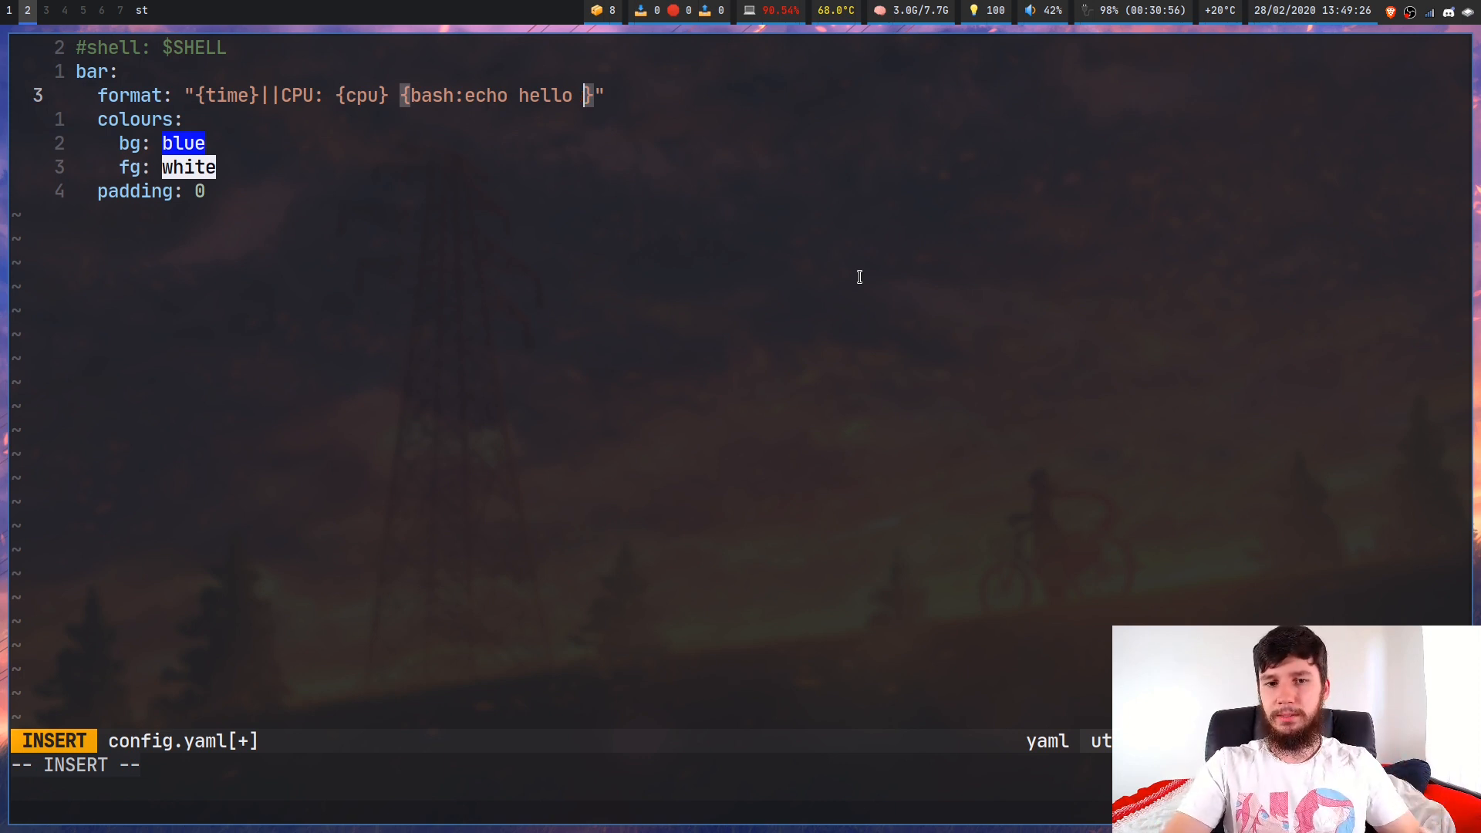
key("BackSpace")
key("BackSpace")
key("BackSpace")
key("BackSpace")
key("BackSpace")
key("BackSpace")
key("BackSpace")
key("BackSpace")
type("i3torrents")
key("Escape")
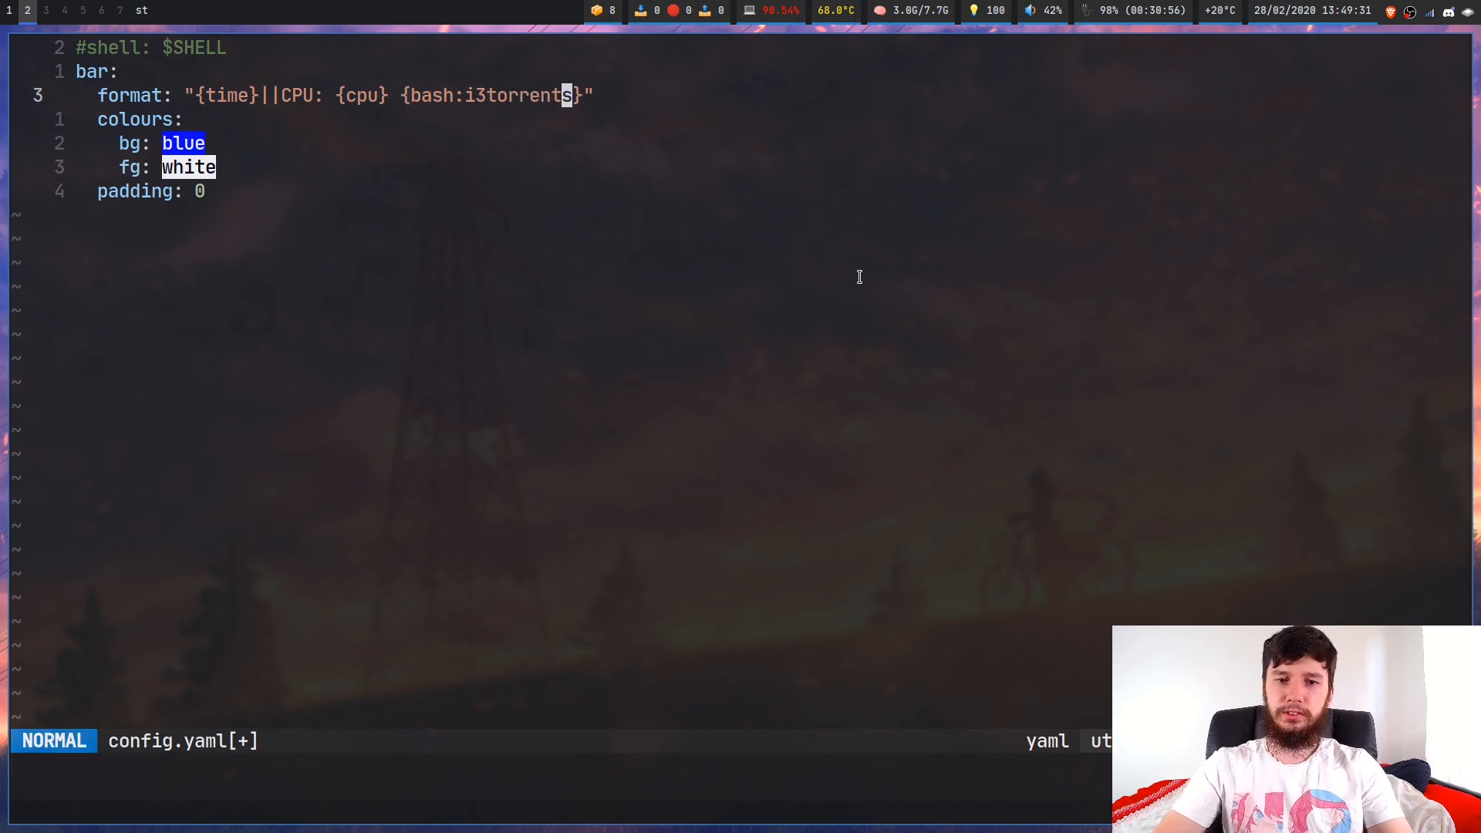
type(":w")
key("Return")
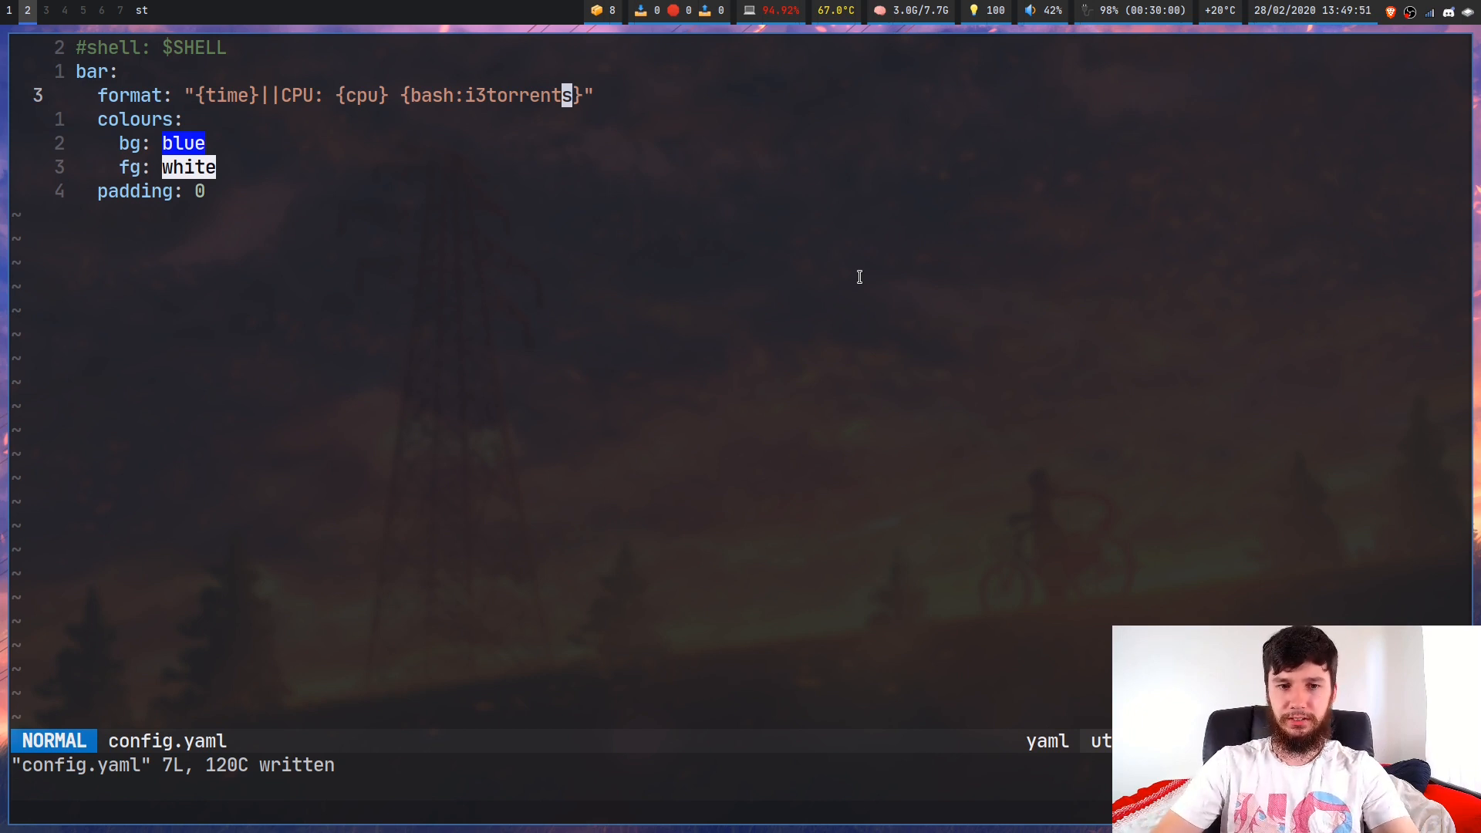
key("super+Return")
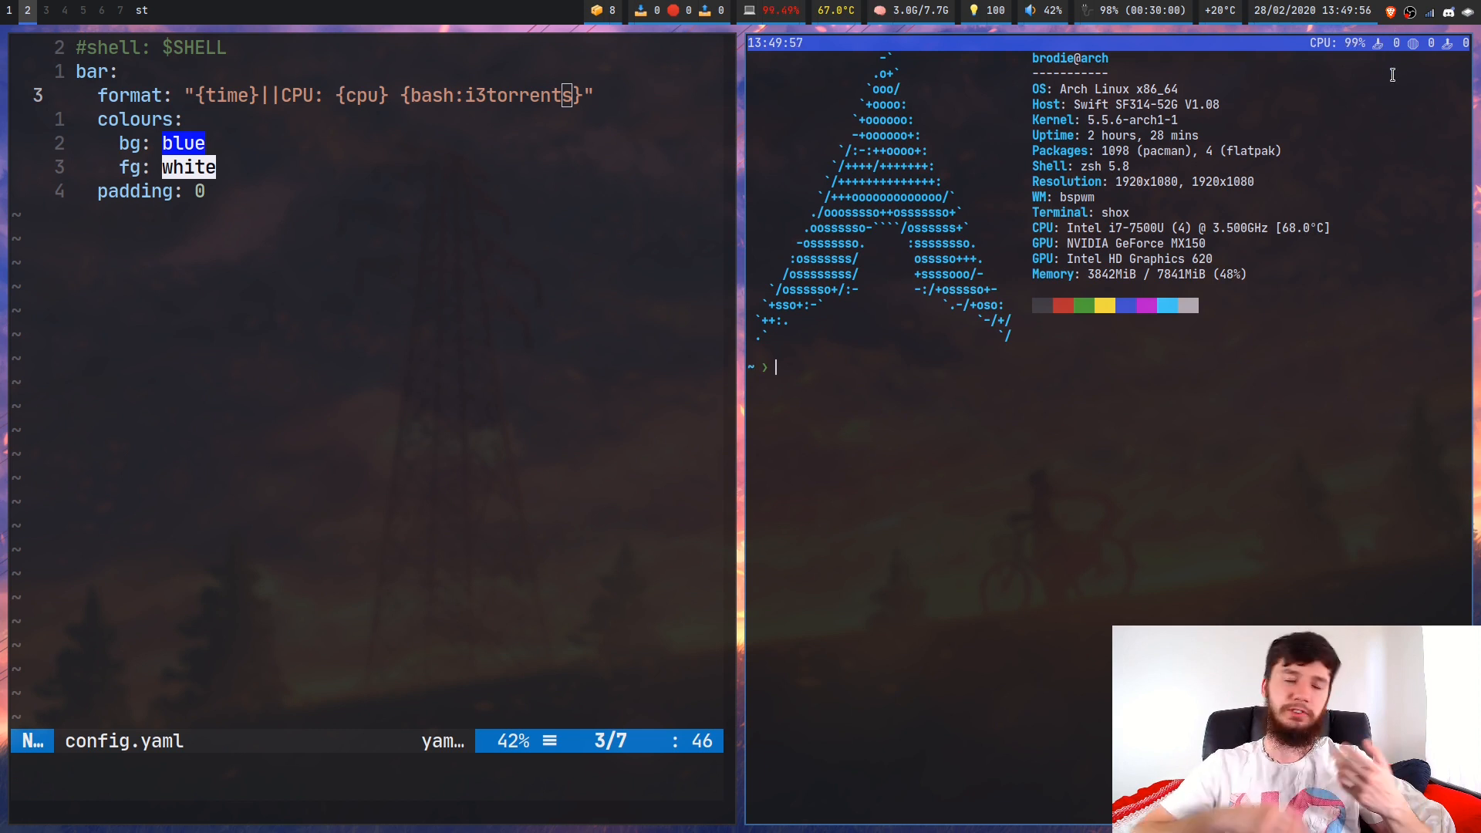
key("super+w")
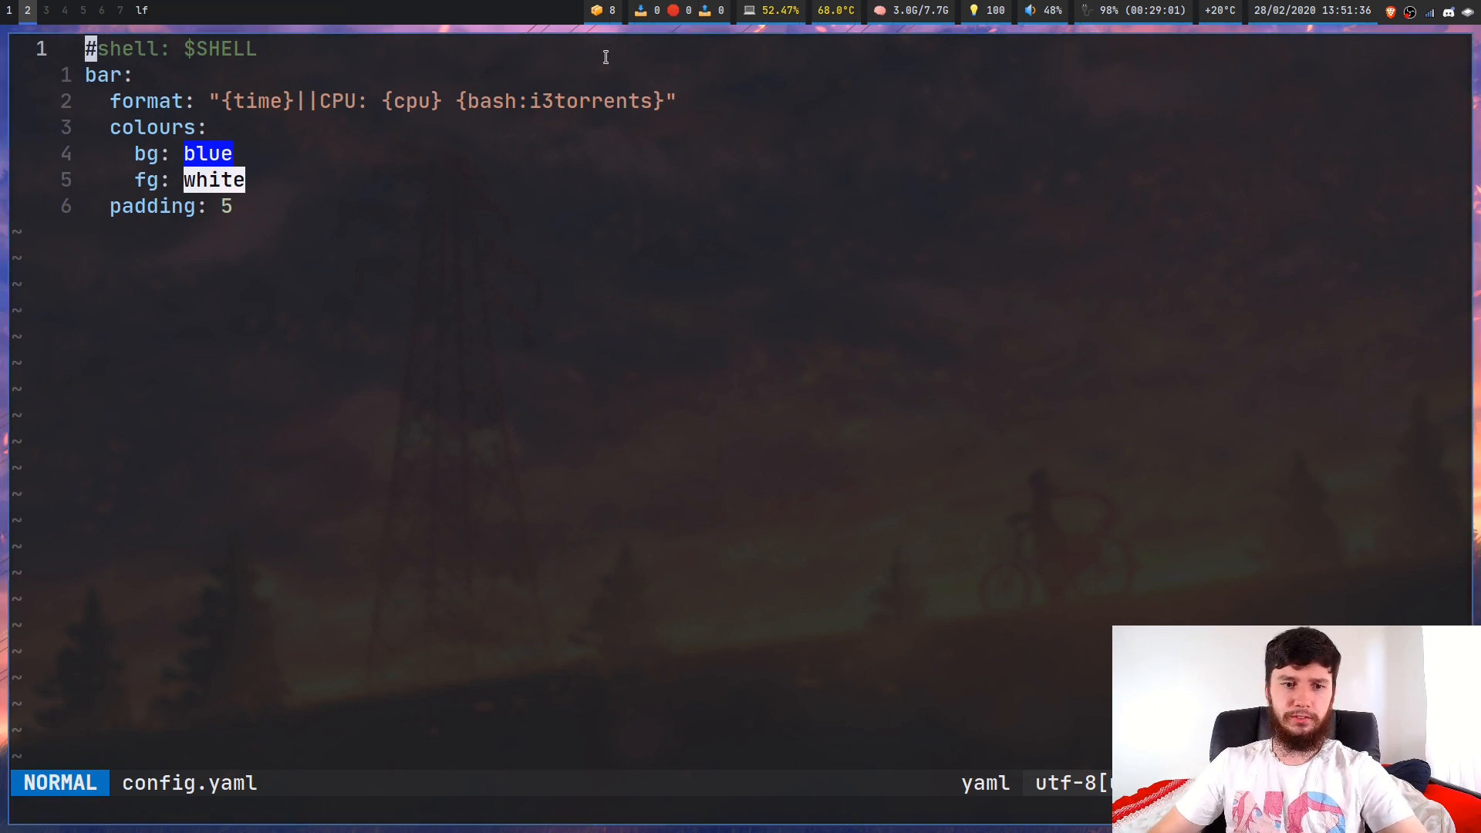
- Change the bar padding value to 40 and save config.yaml
key("j")
key("j")
key("j")
key("j")
key("j")
key("j")
key("A")
key("BackSpace")
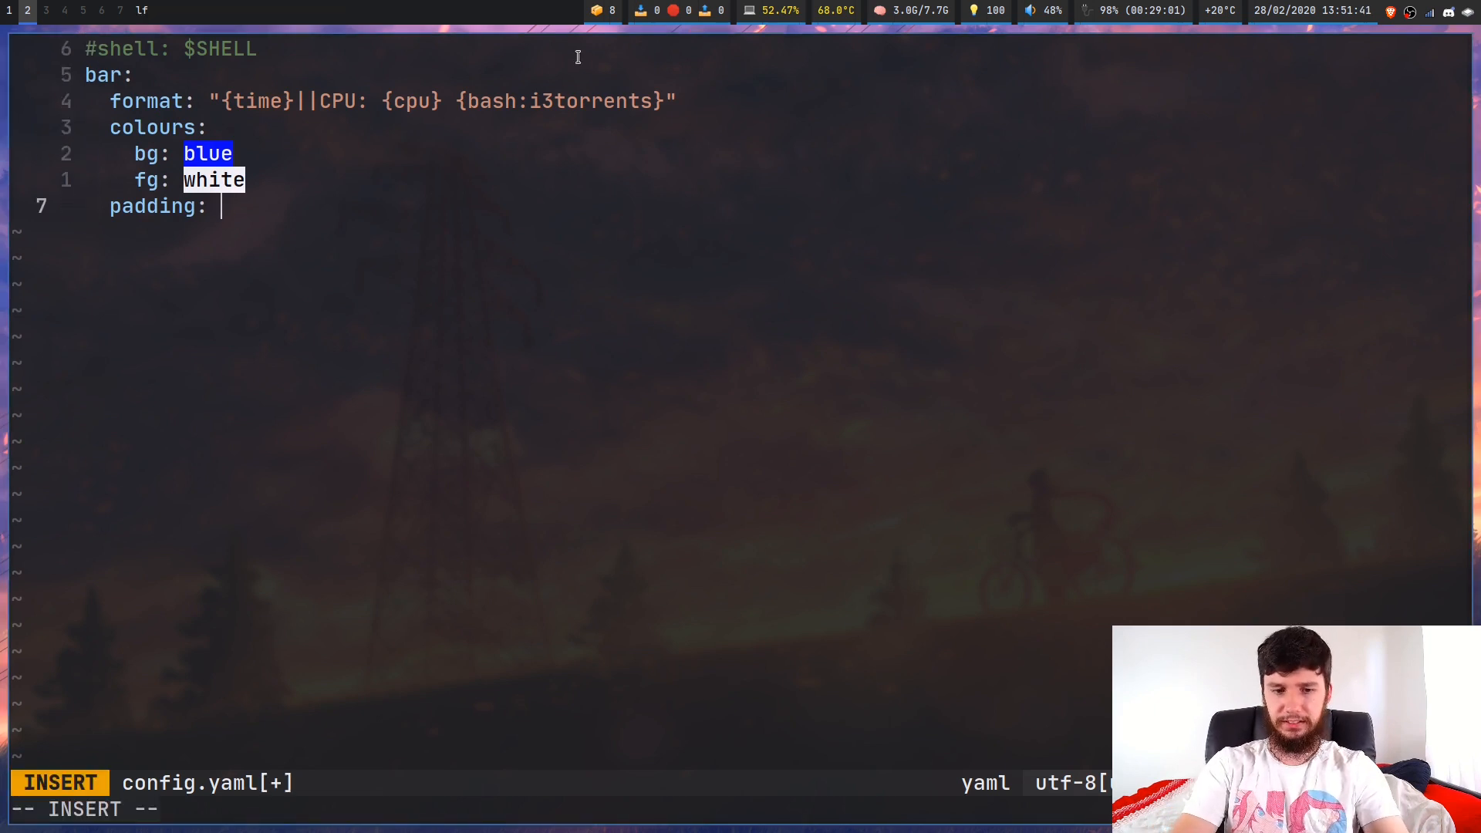
key("Escape")
type(":w")
key("Return")
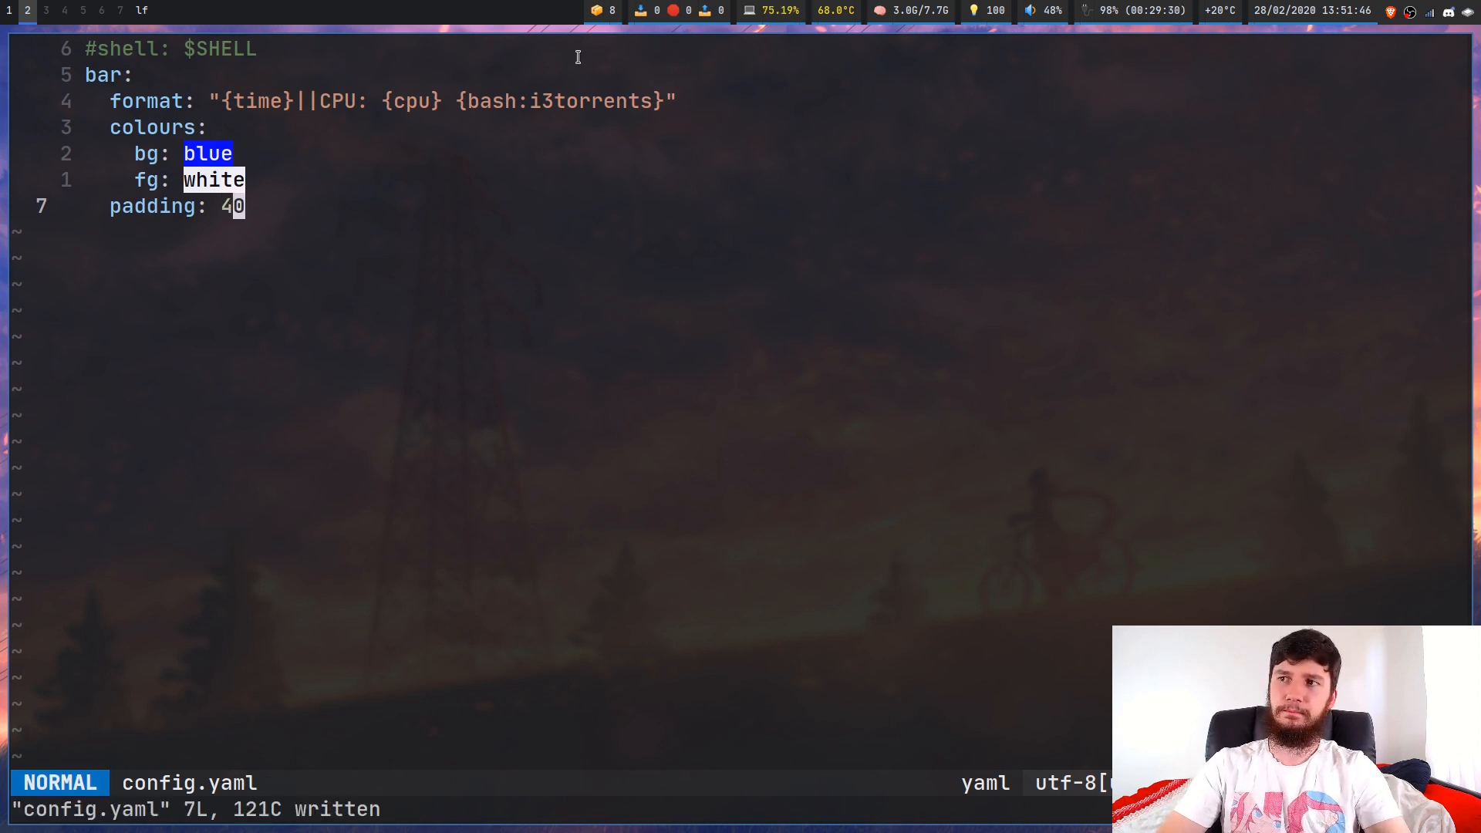
- Repeatedly respawn shox terminals to test the padded bar with time, CPU and torrent counts
key("super+Return")
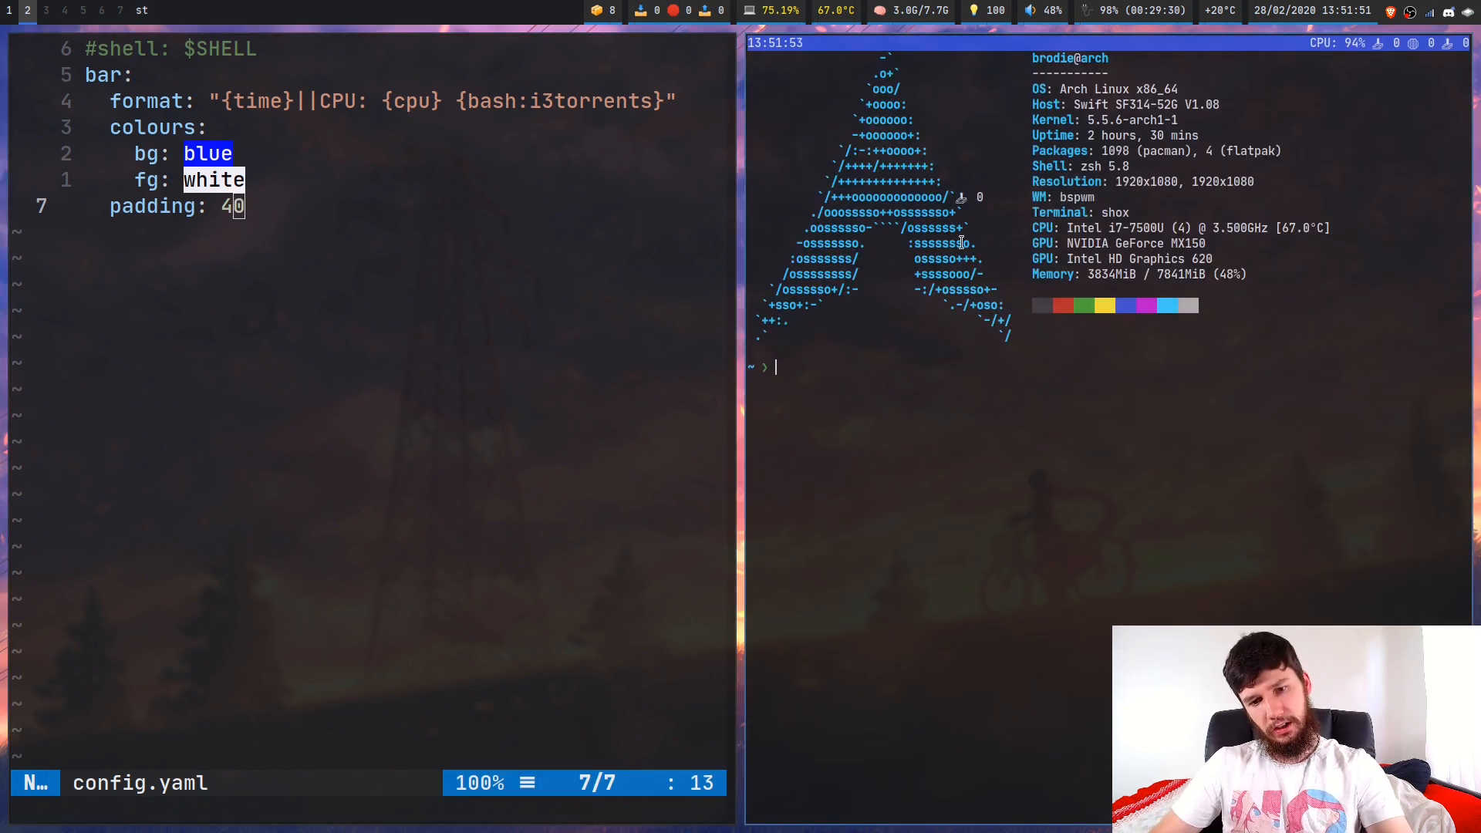
mouse_move(990, 223)
left_mouse_down()
mouse_move(964, 199)
mouse_move(1083, 185)
left_mouse_up()
key("super+shift+q")
key("super+Return")
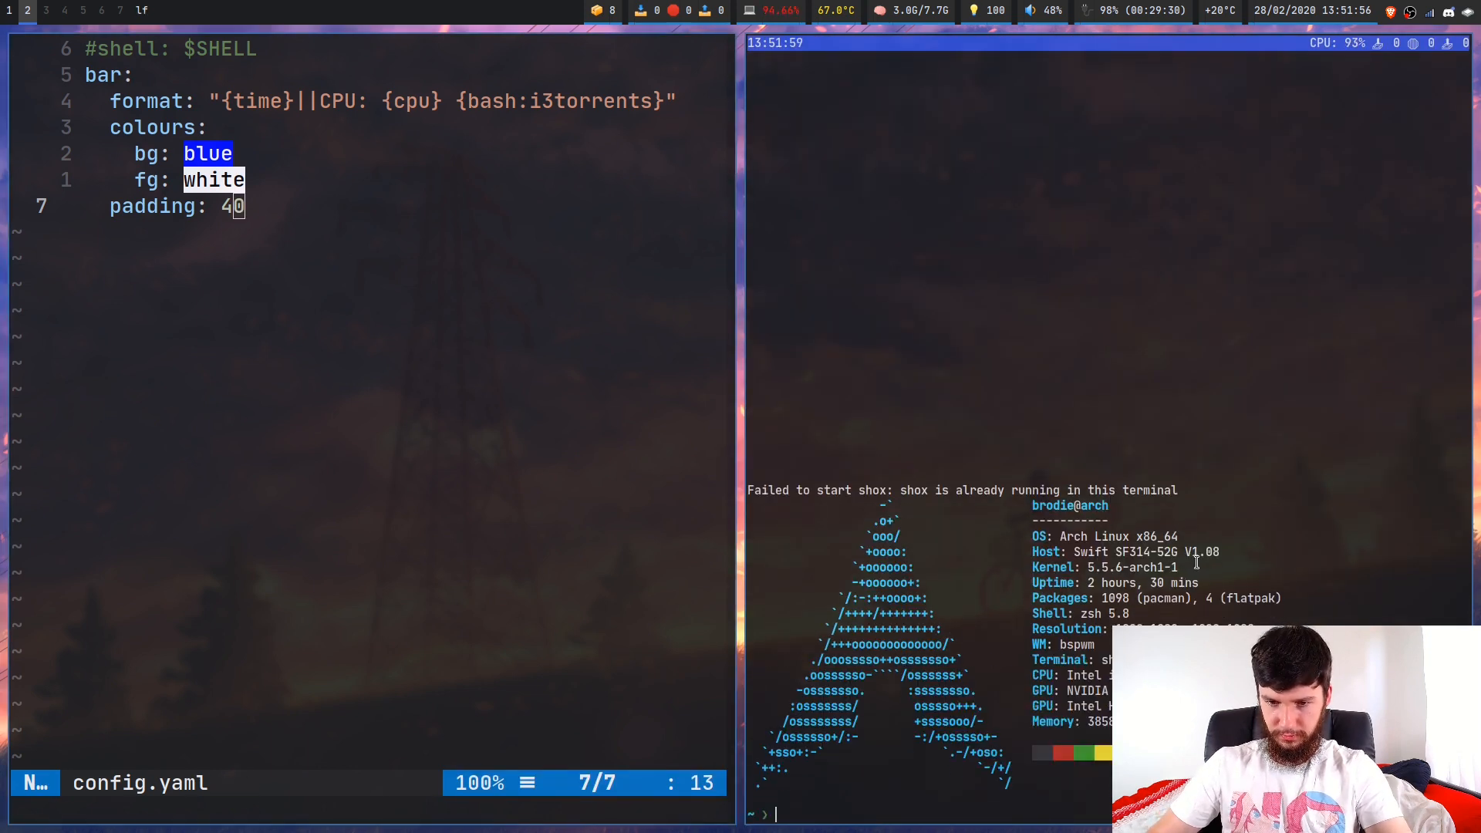
key("super+shift+q")
key("super+Return")
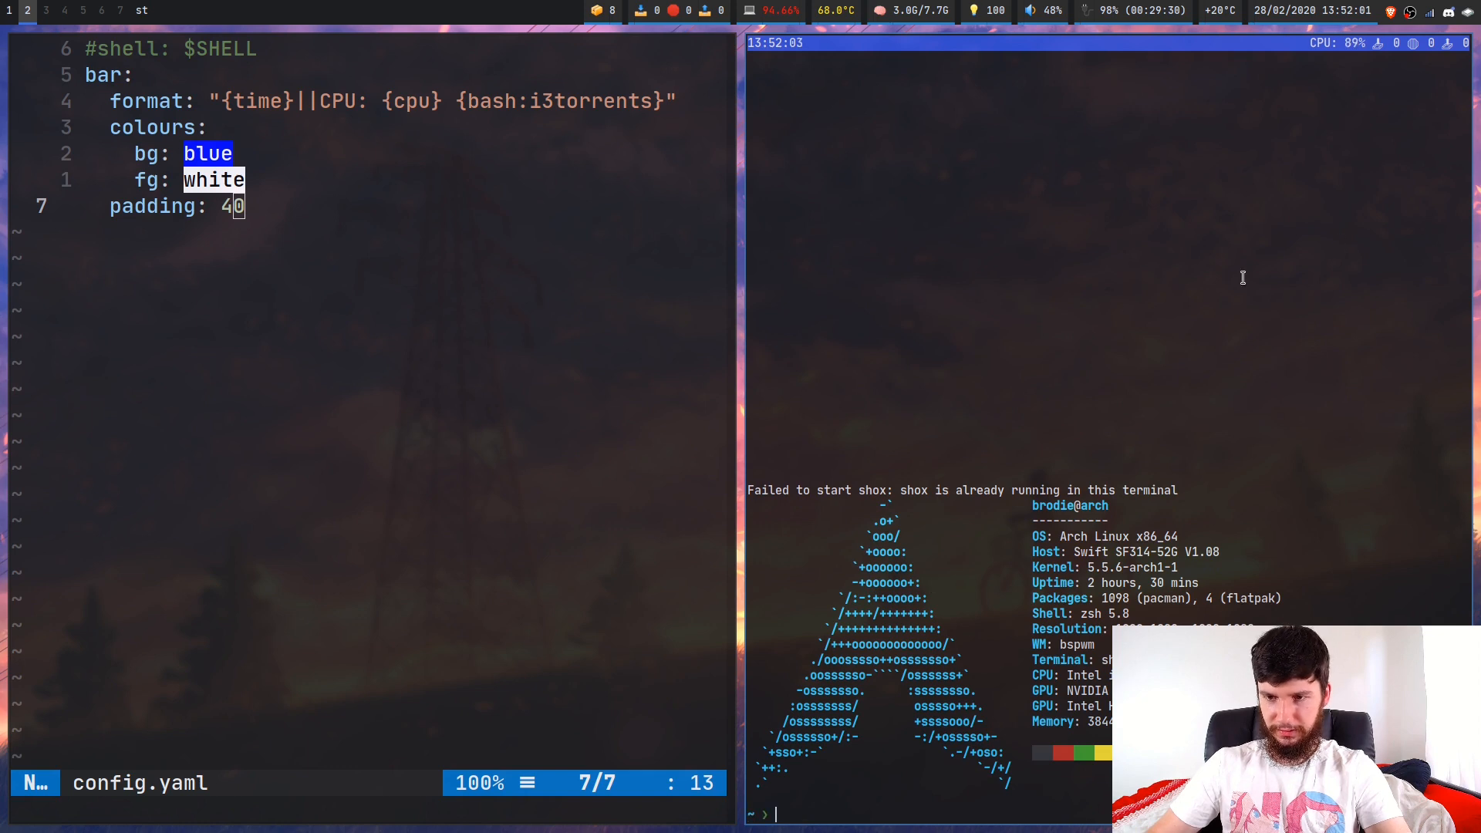
left_click_drag(764, 463, 1256, 455)
key("super+shift+q")
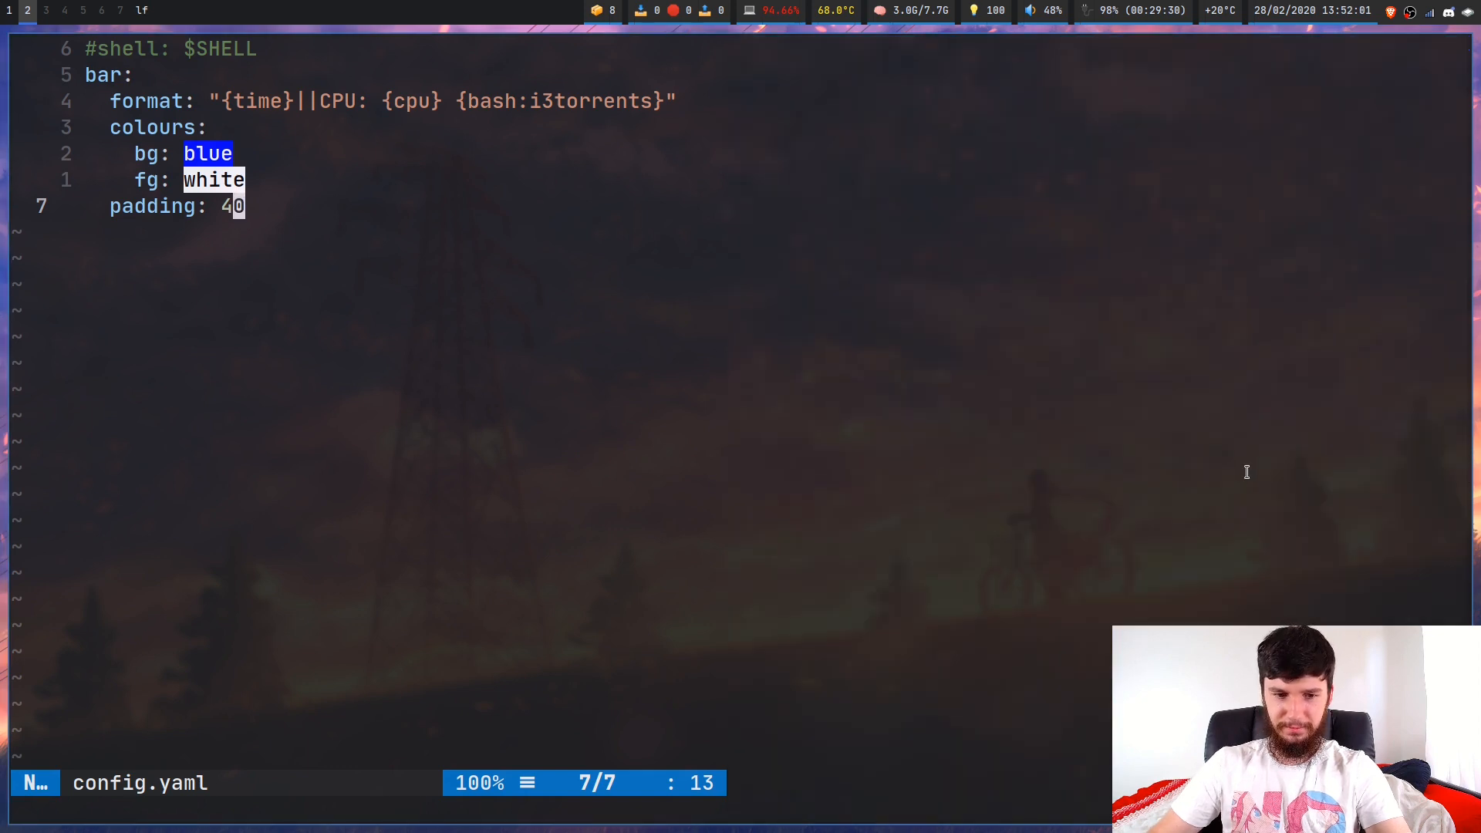
key("super+Return")
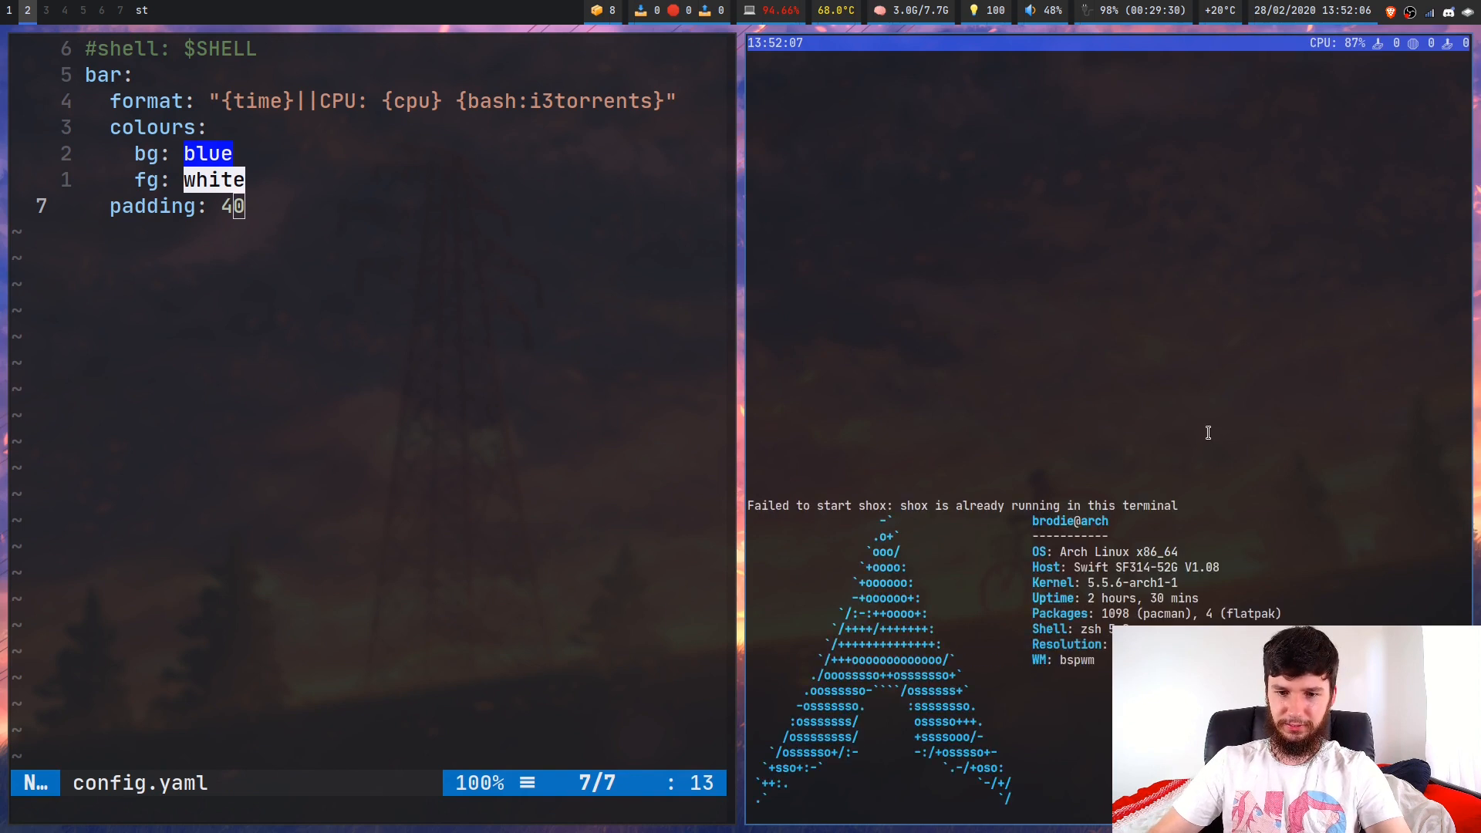
key("super+shift+q")
key("super+Return")
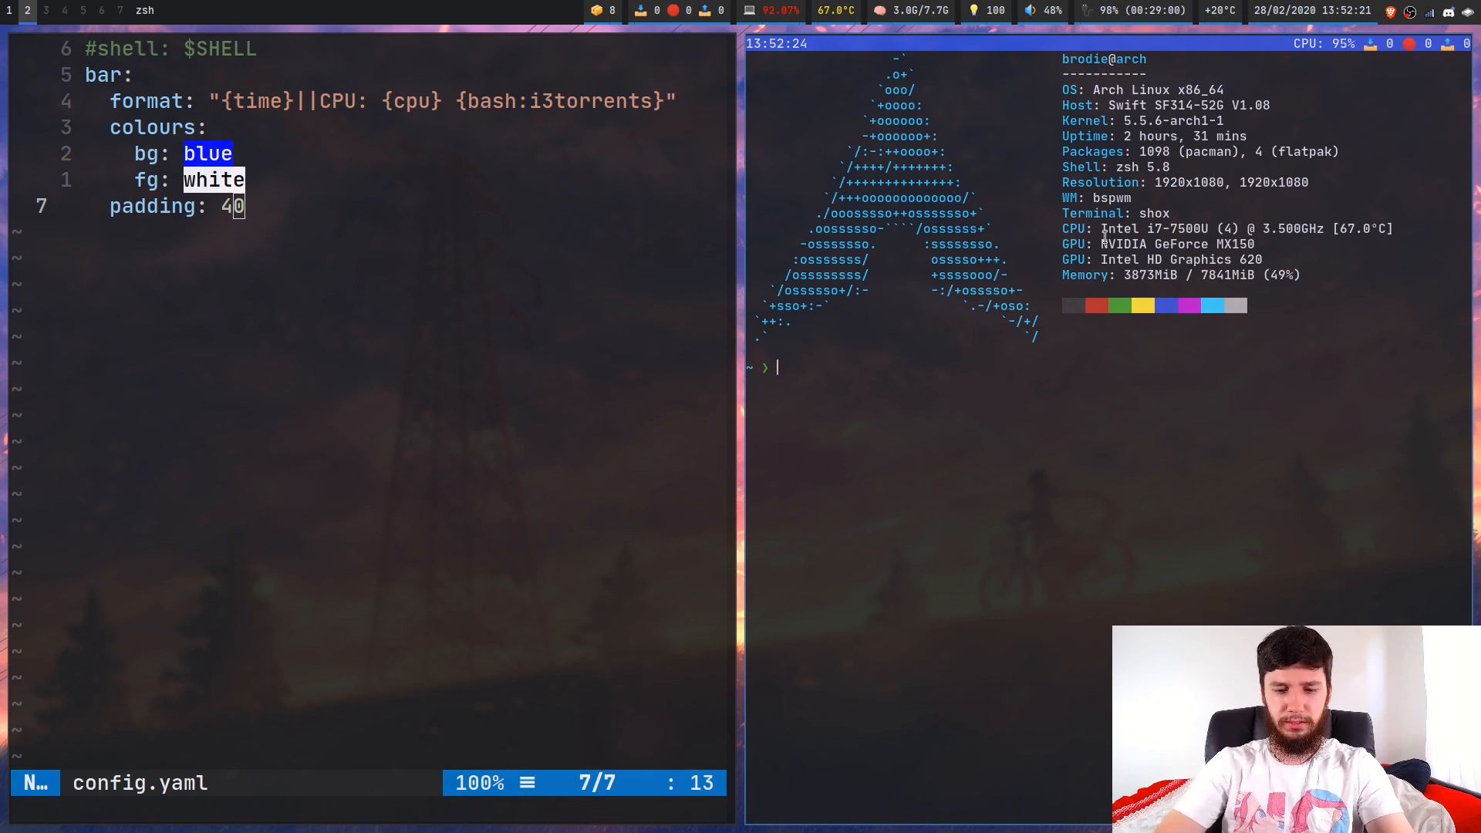
- Launch a urxvt terminal via dmenu for comparison, then close both terminals
key("super+d")
type("r")
key("BackSpace")
type("ur")
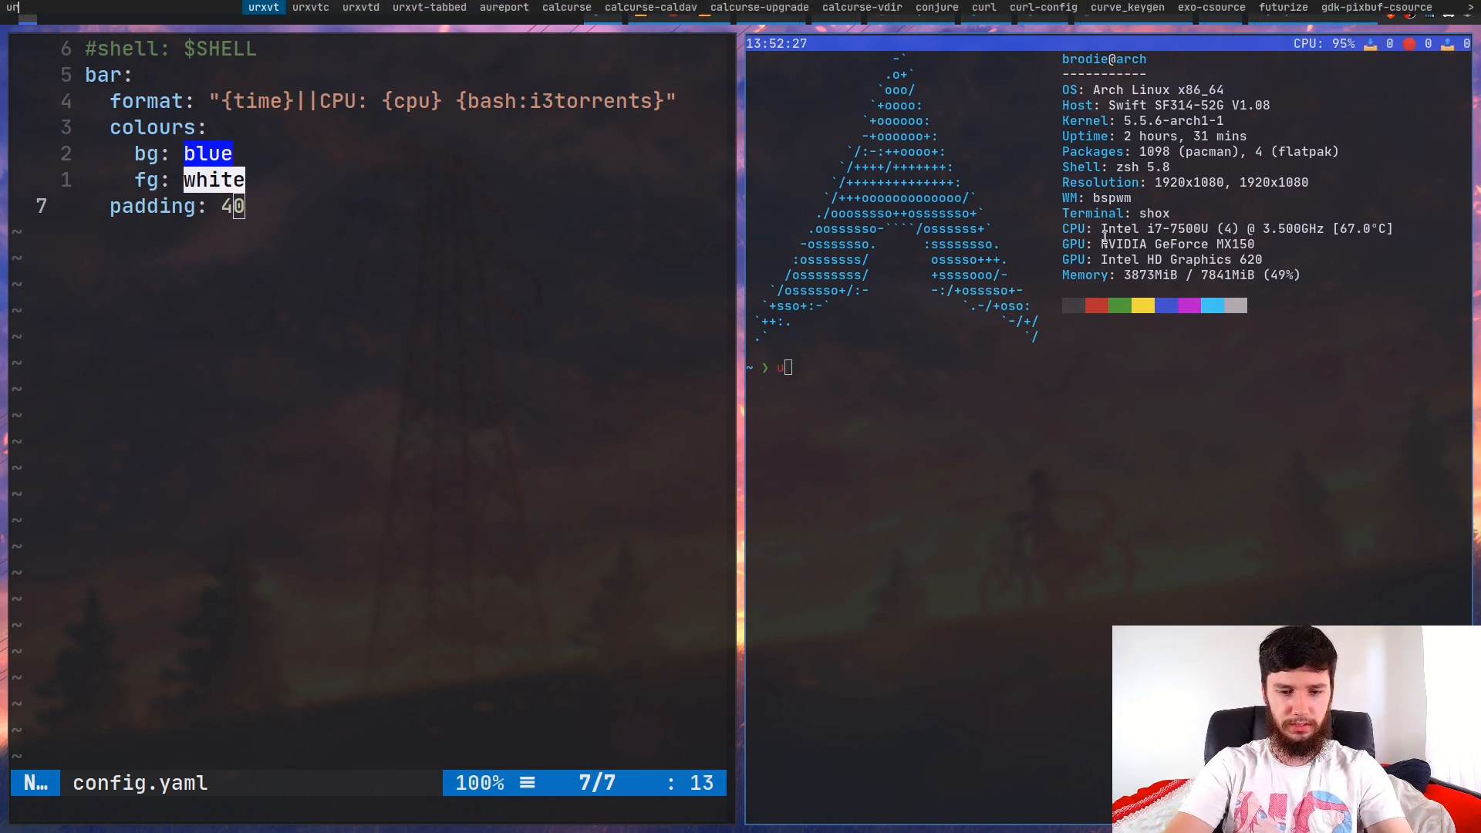
key("Return")
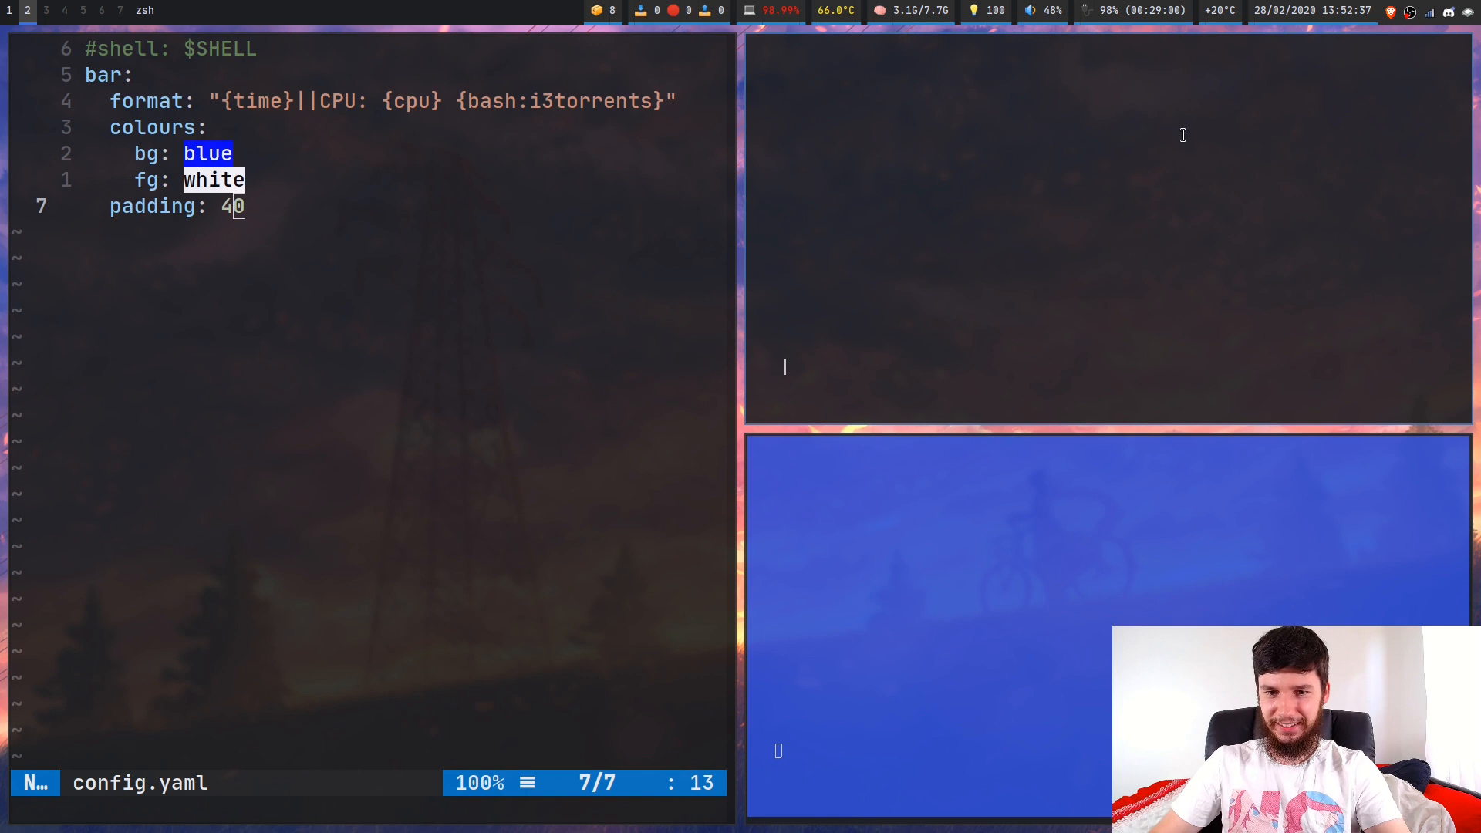
key("super+shift+q")
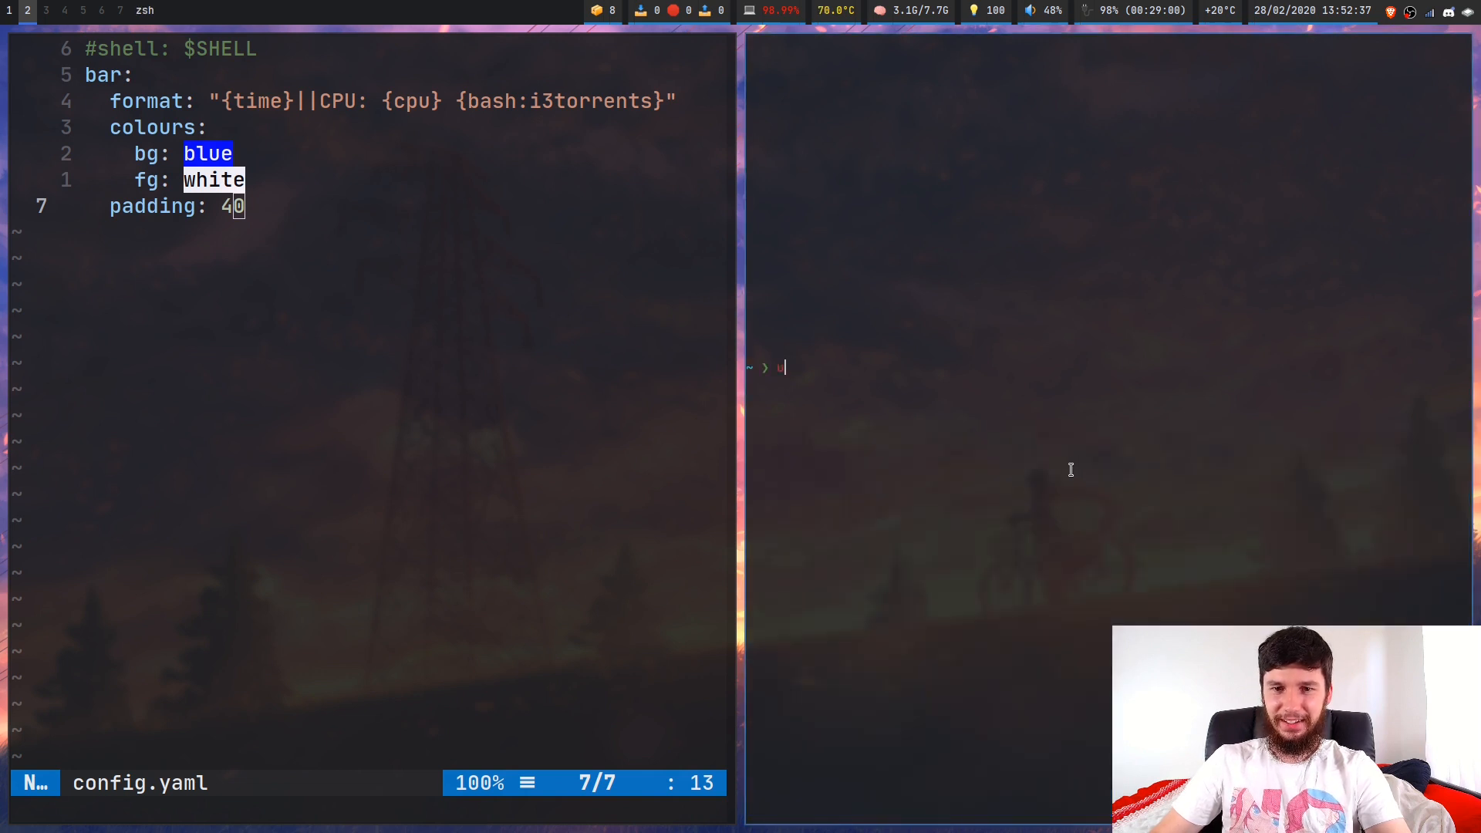
key("super+shift+q")
- Set padding back to 0, save, and spawn a terminal showing the bar edge to edge
key("i")
key("BackSpace")
key("Escape")
type(":w")
key("Return")
key("super+Return")
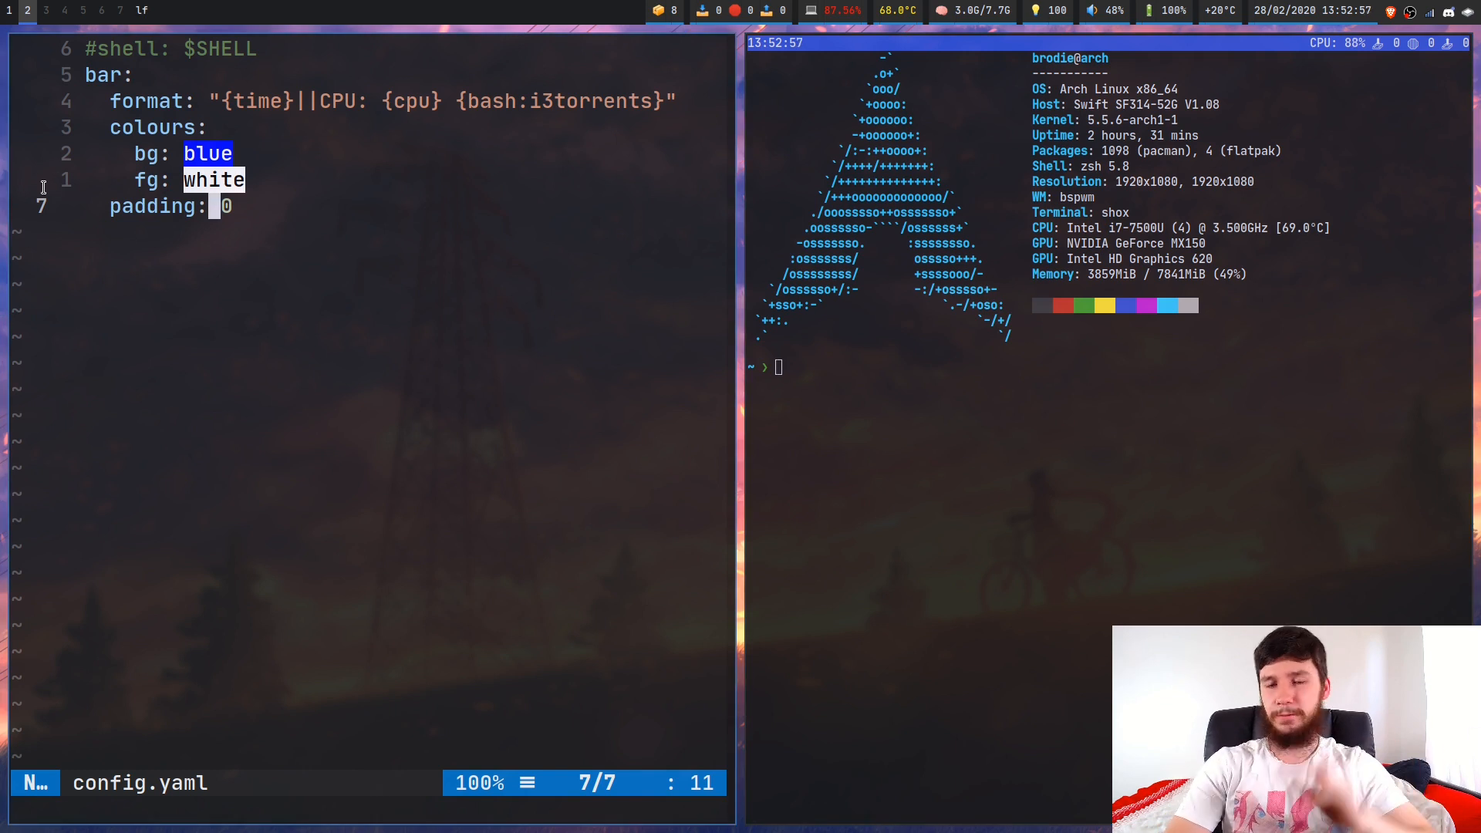
- Change the bar background from blue to lightblue, save, preview it, and return to the README workspace
key("k")
key("k")
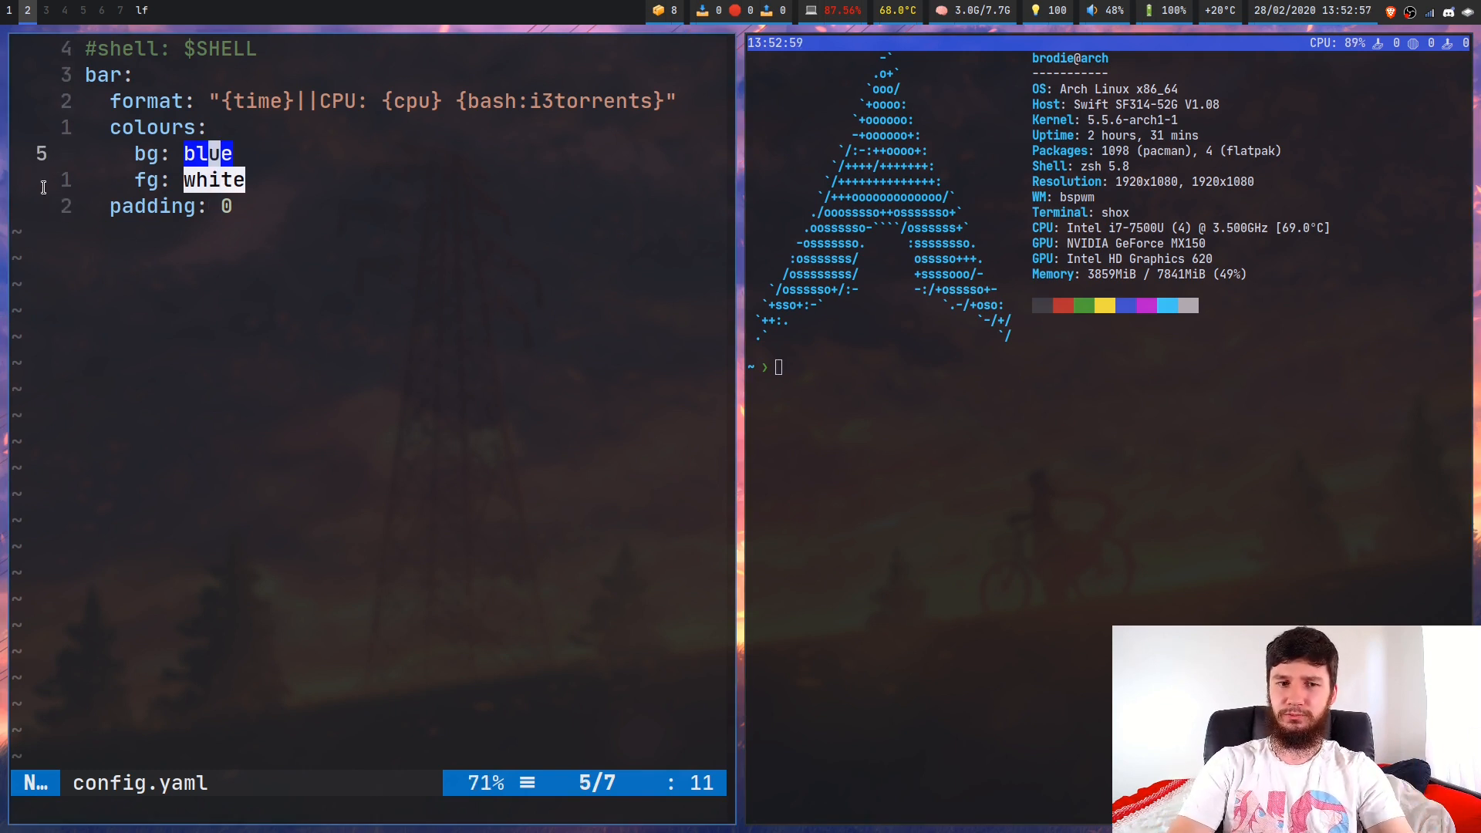
key("A")
key("BackSpace")
key("BackSpace")
key("BackSpace")
key("BackSpace")
type("lightblue")
key("Escape")
key("ctrl+s")
key("super+l")
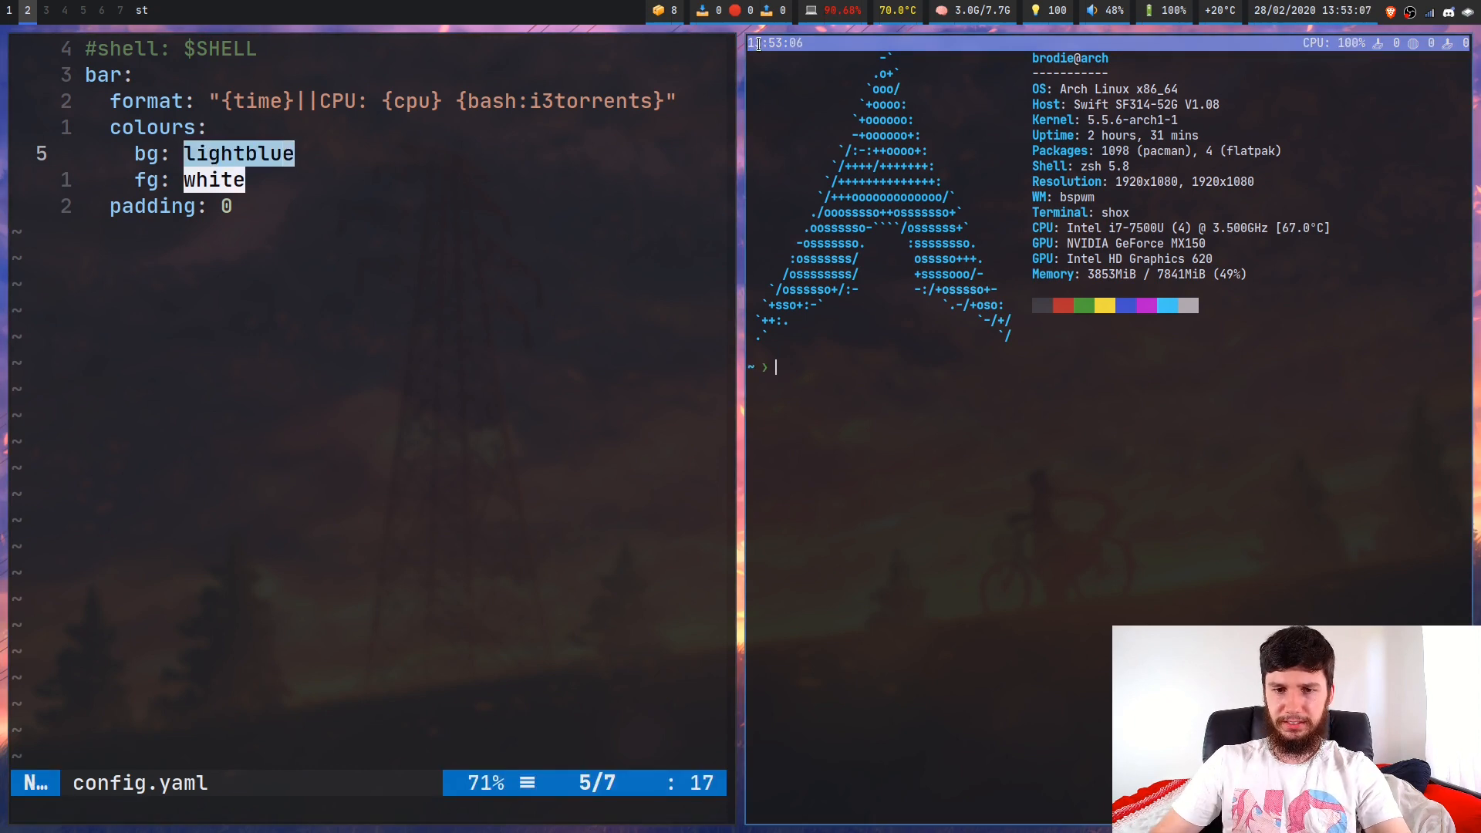
key("super+1")
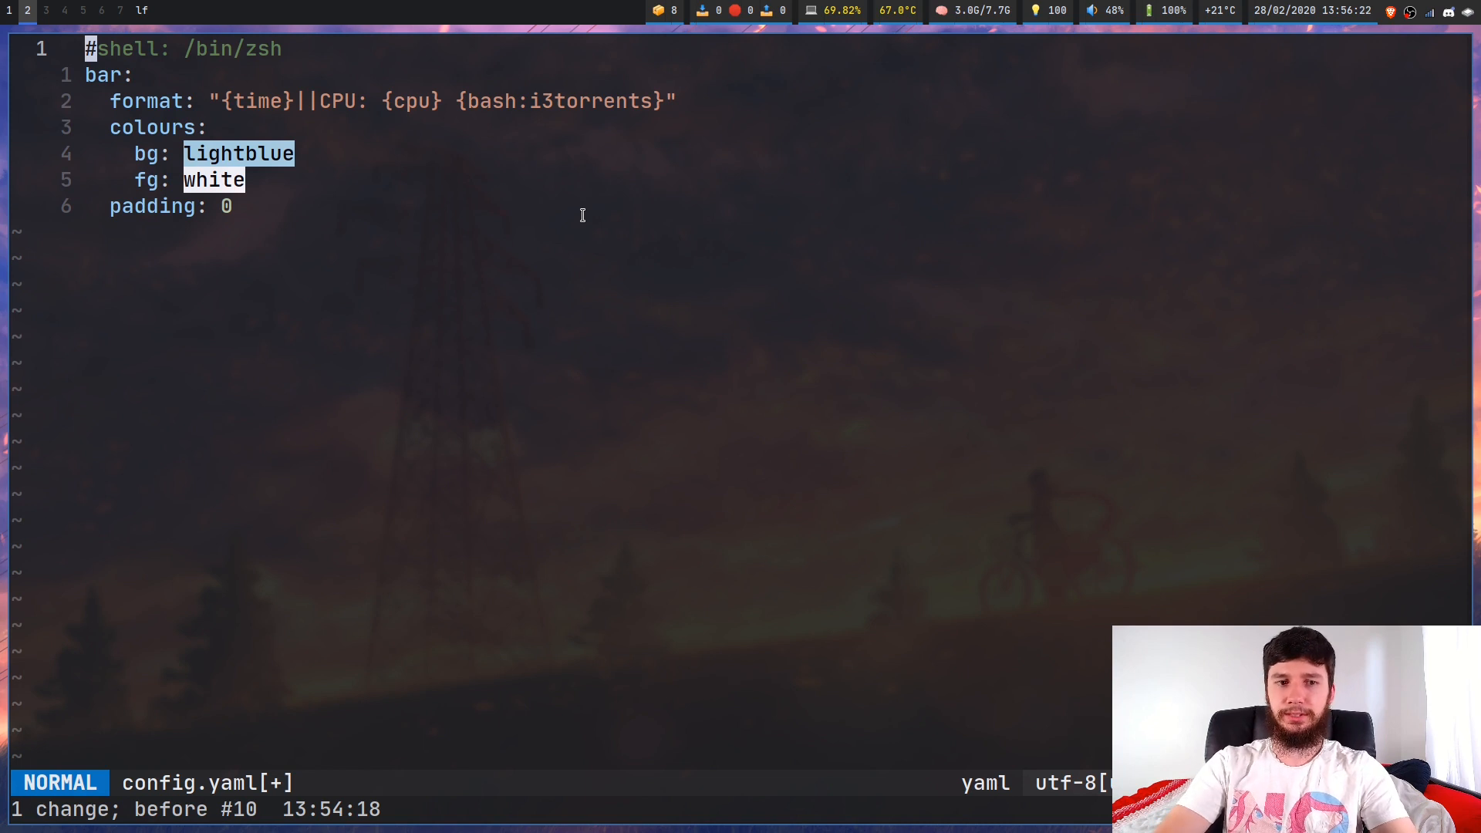
- Uncomment the shell line, complete it to /bin/bash, and save the config
key("x")
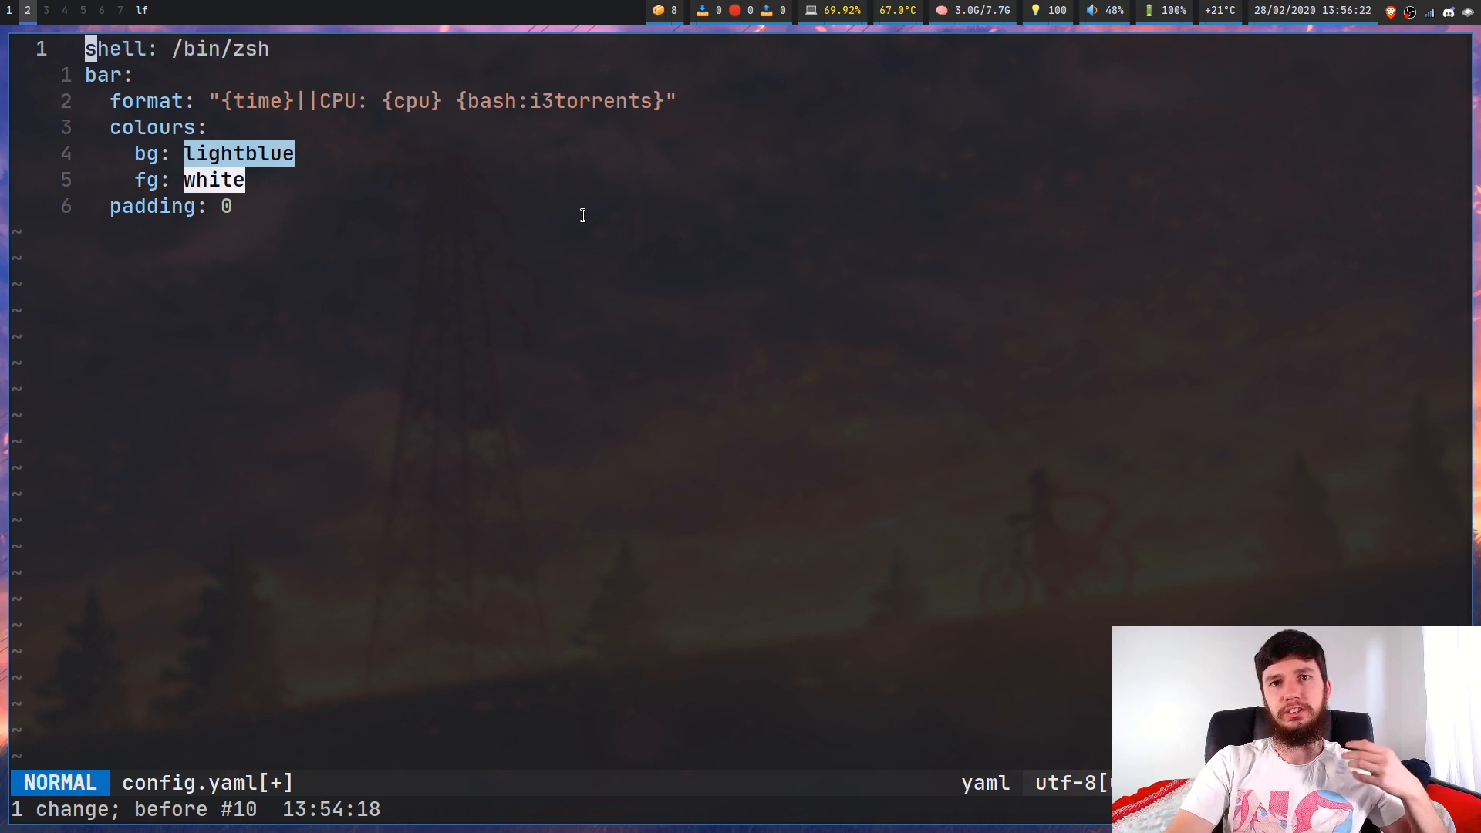
key("shift+a")
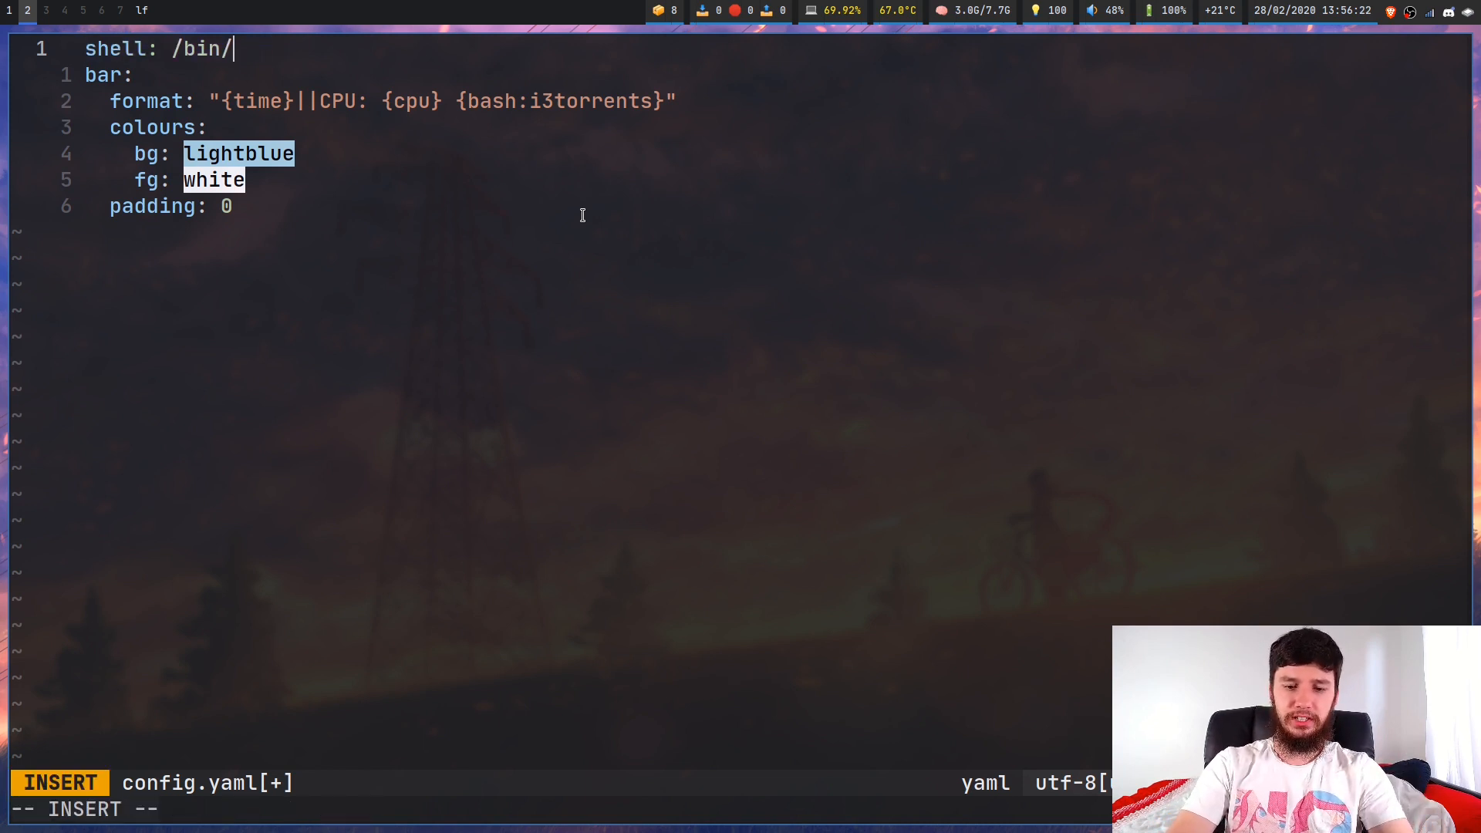
type("ba")
key("ctrl+x")
key("ctrl+f")
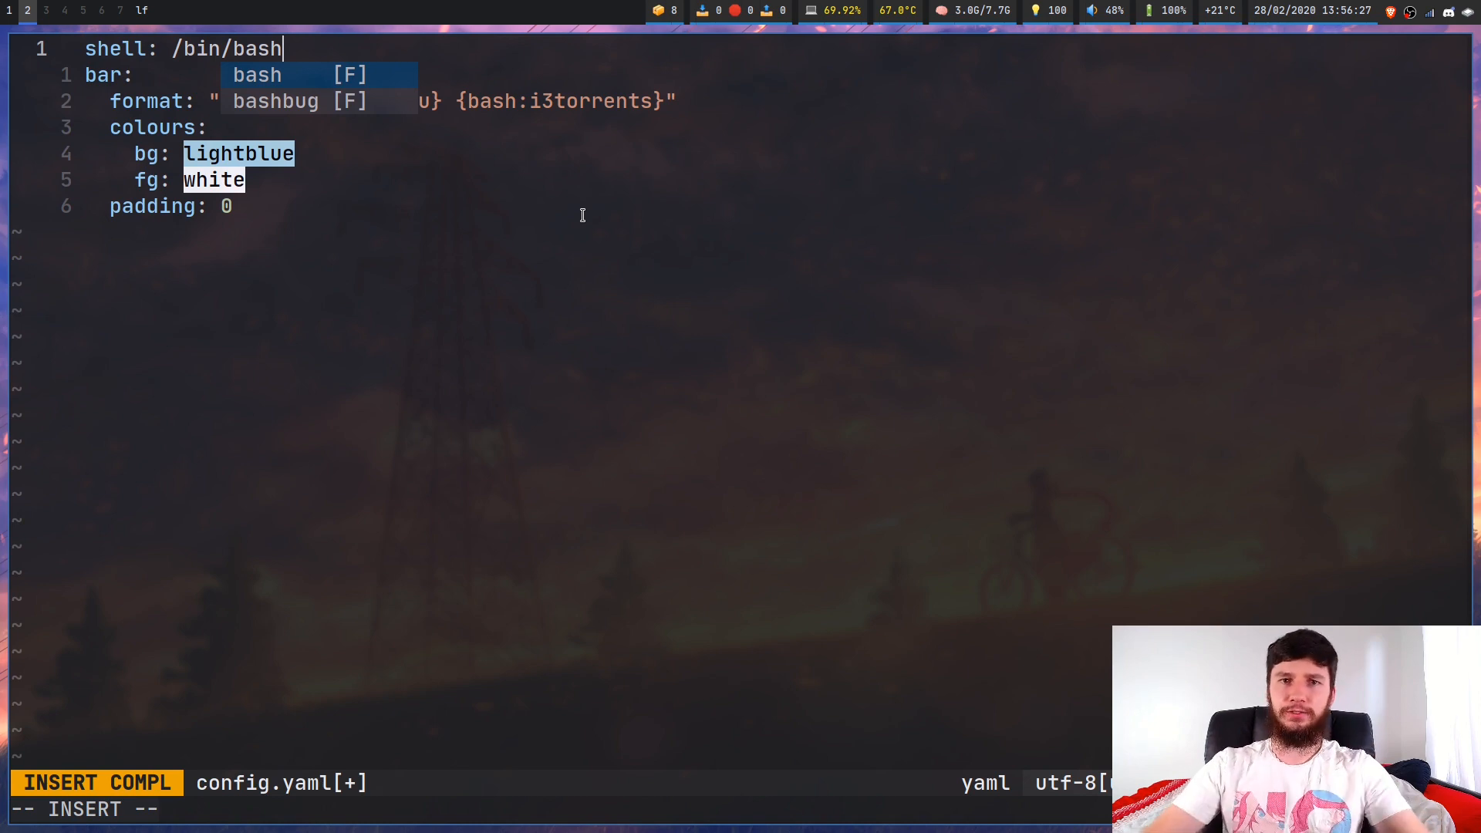
key("Escape")
type(":w")
key("Return")
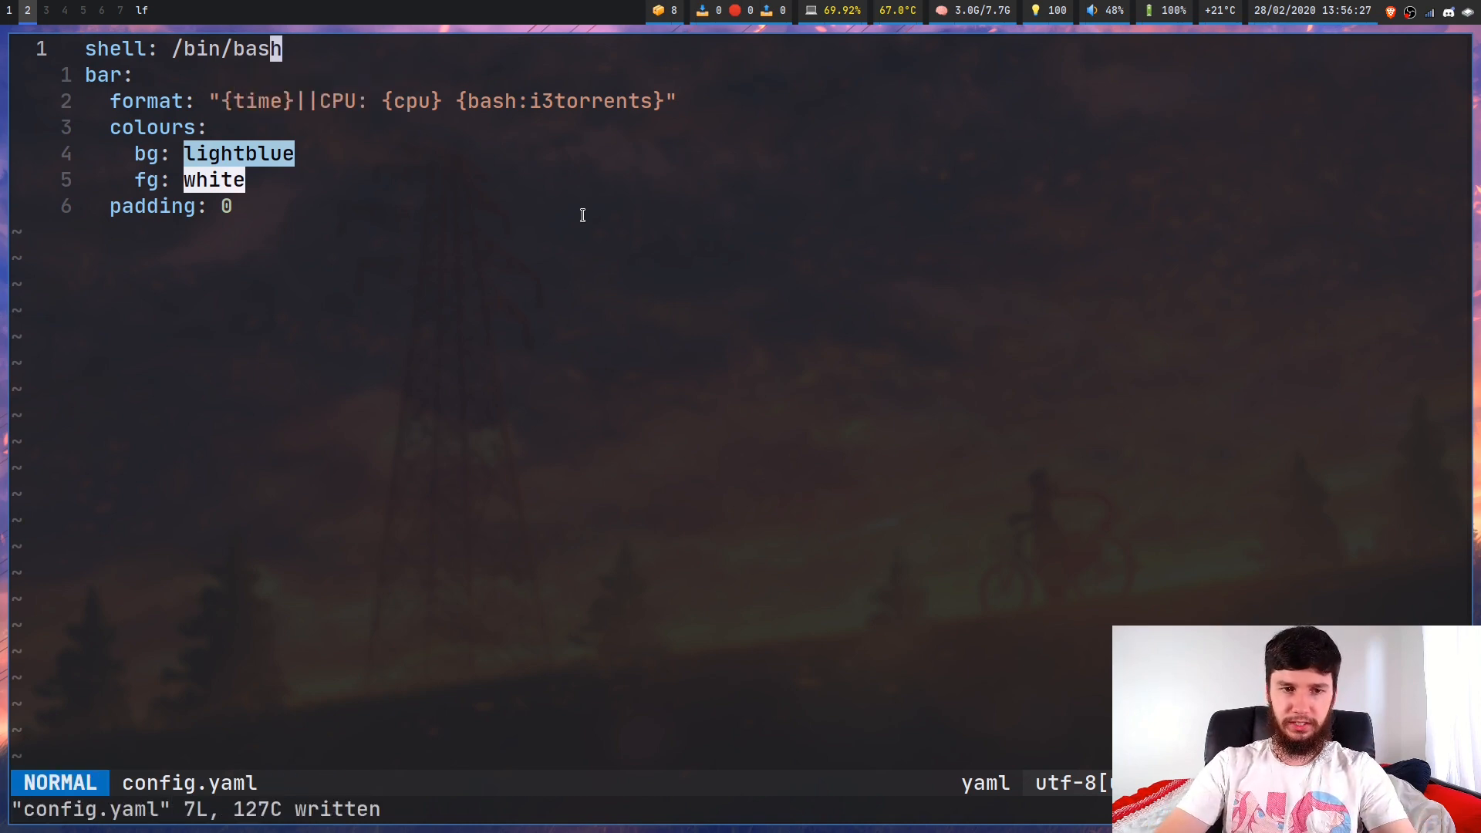
- Test the bash shell in a fresh terminal, then quit the editor back to the file browser
key("super+Return")
type("ihdshjfbshbsdfbsdhjfb")
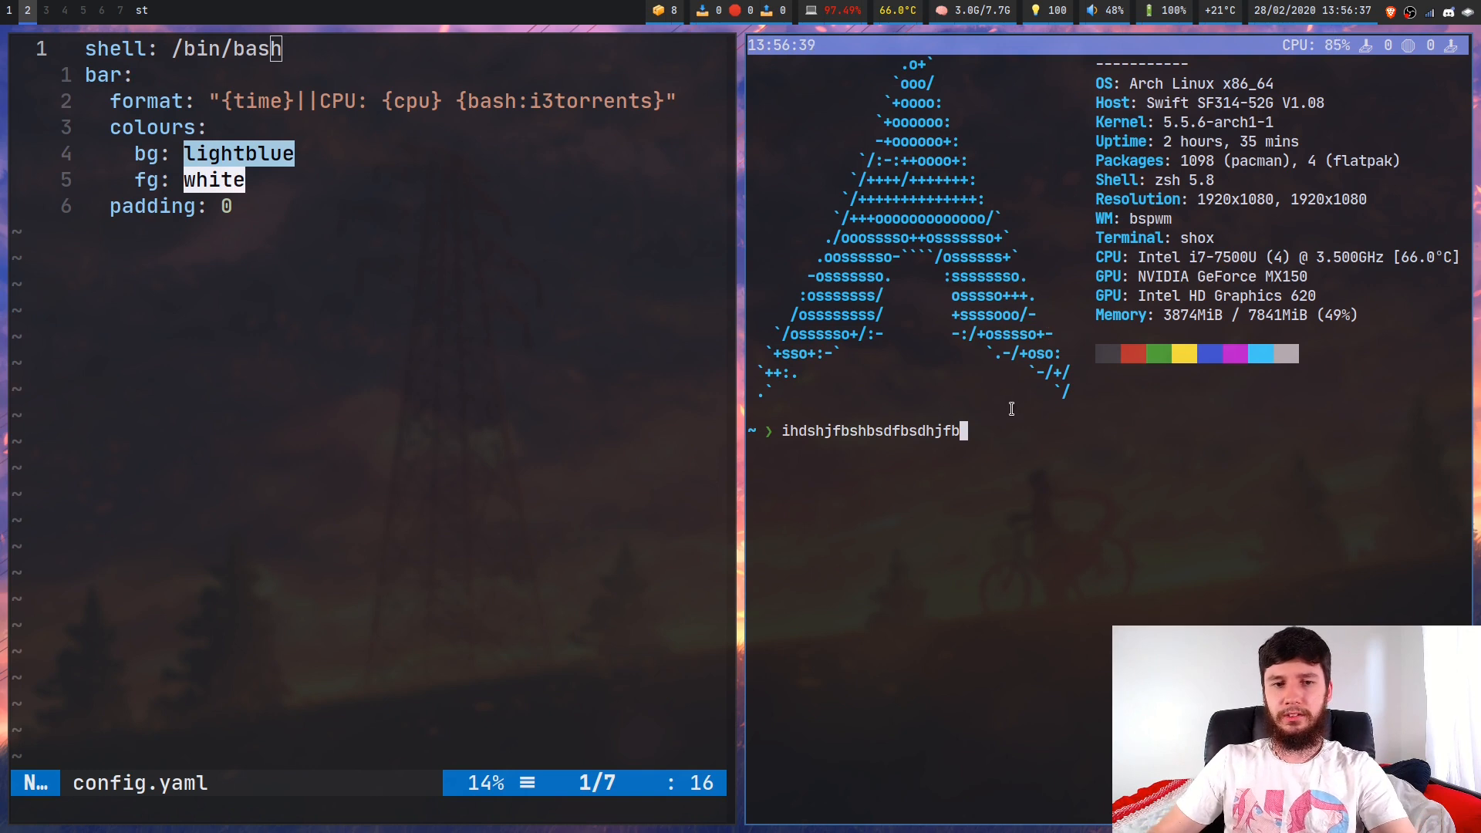
key("super+shift+q")
type("#")
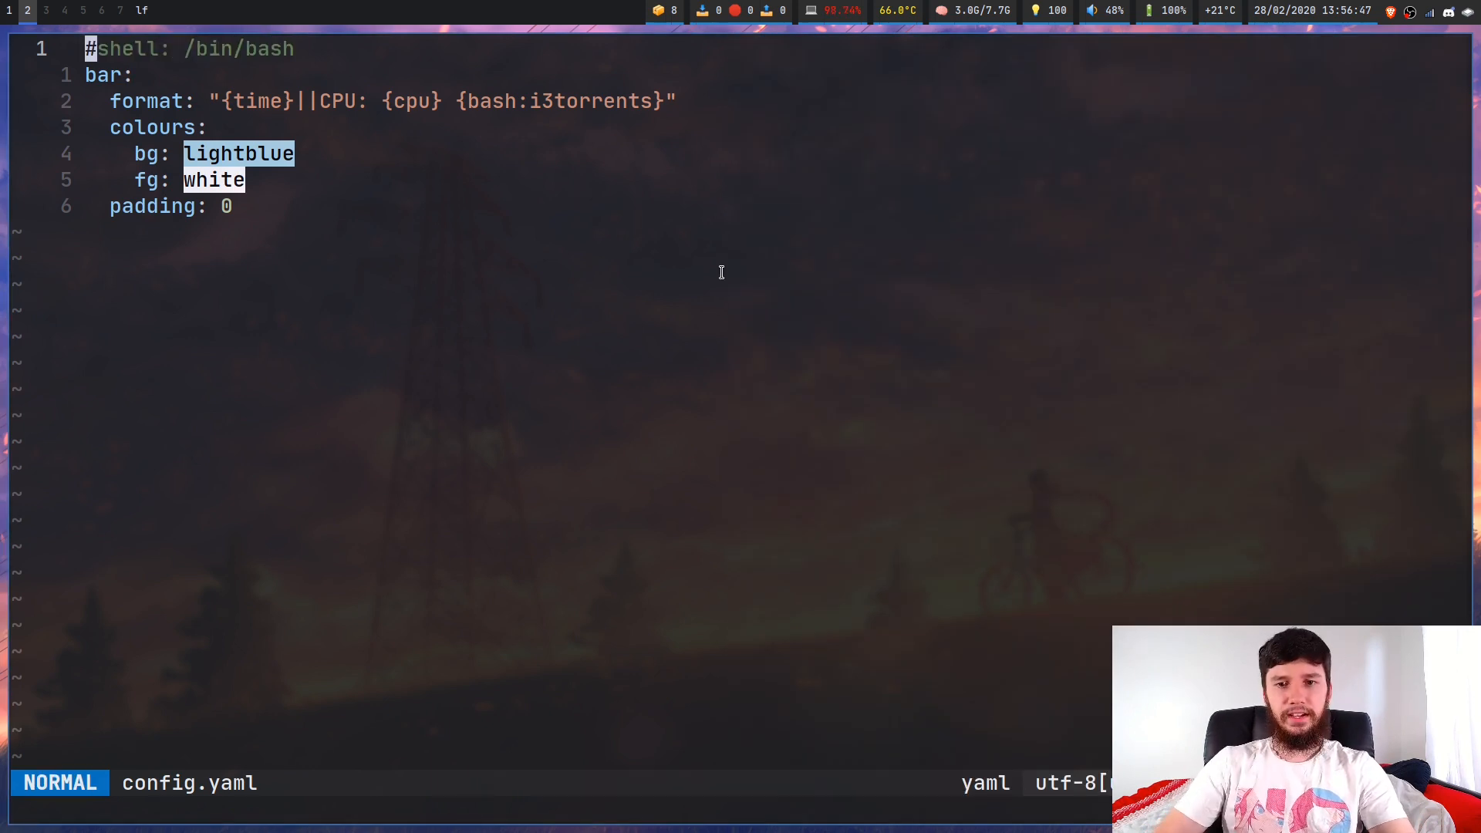
key("super+Return")
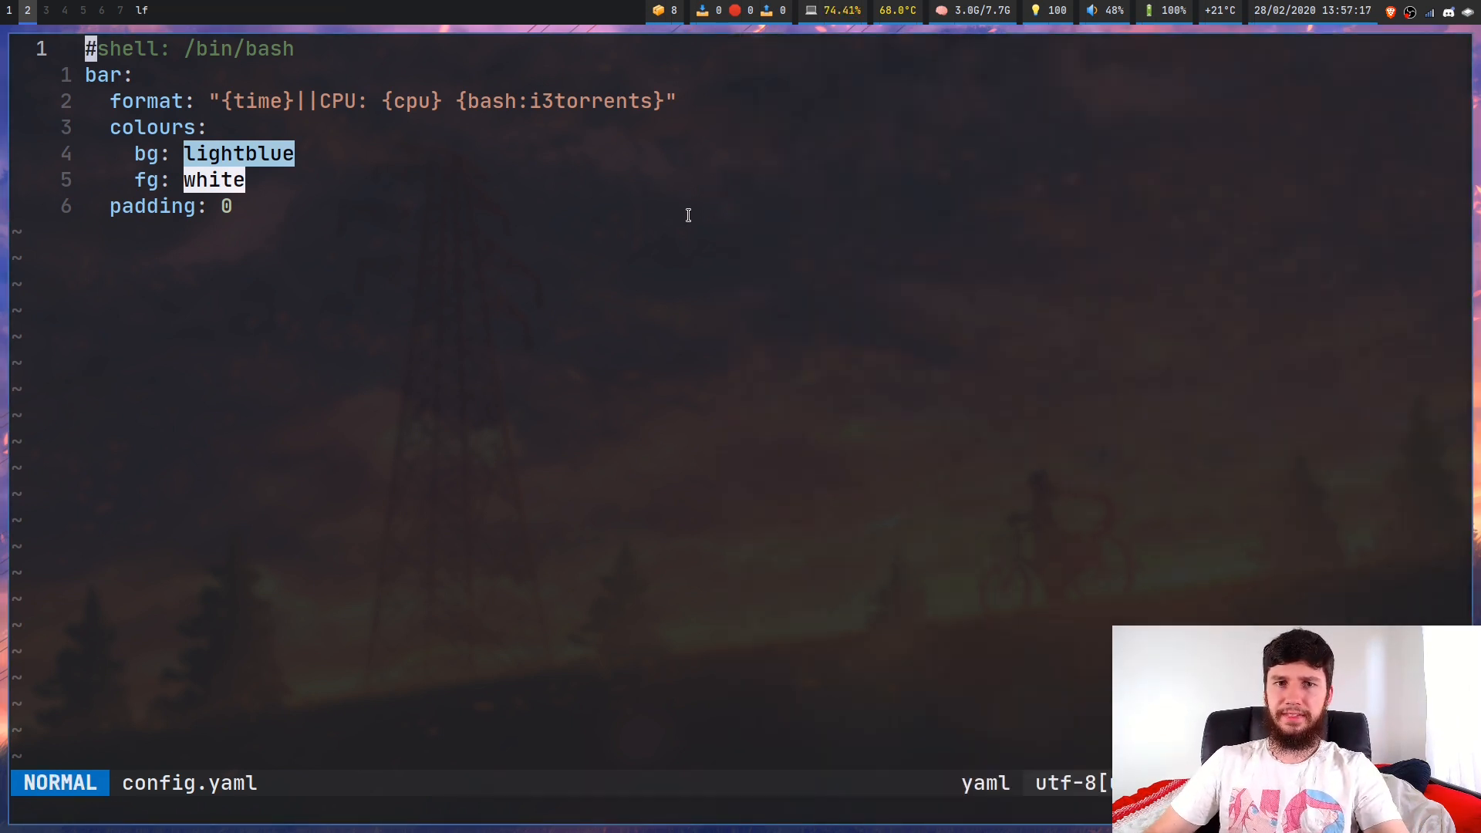
key("Return")
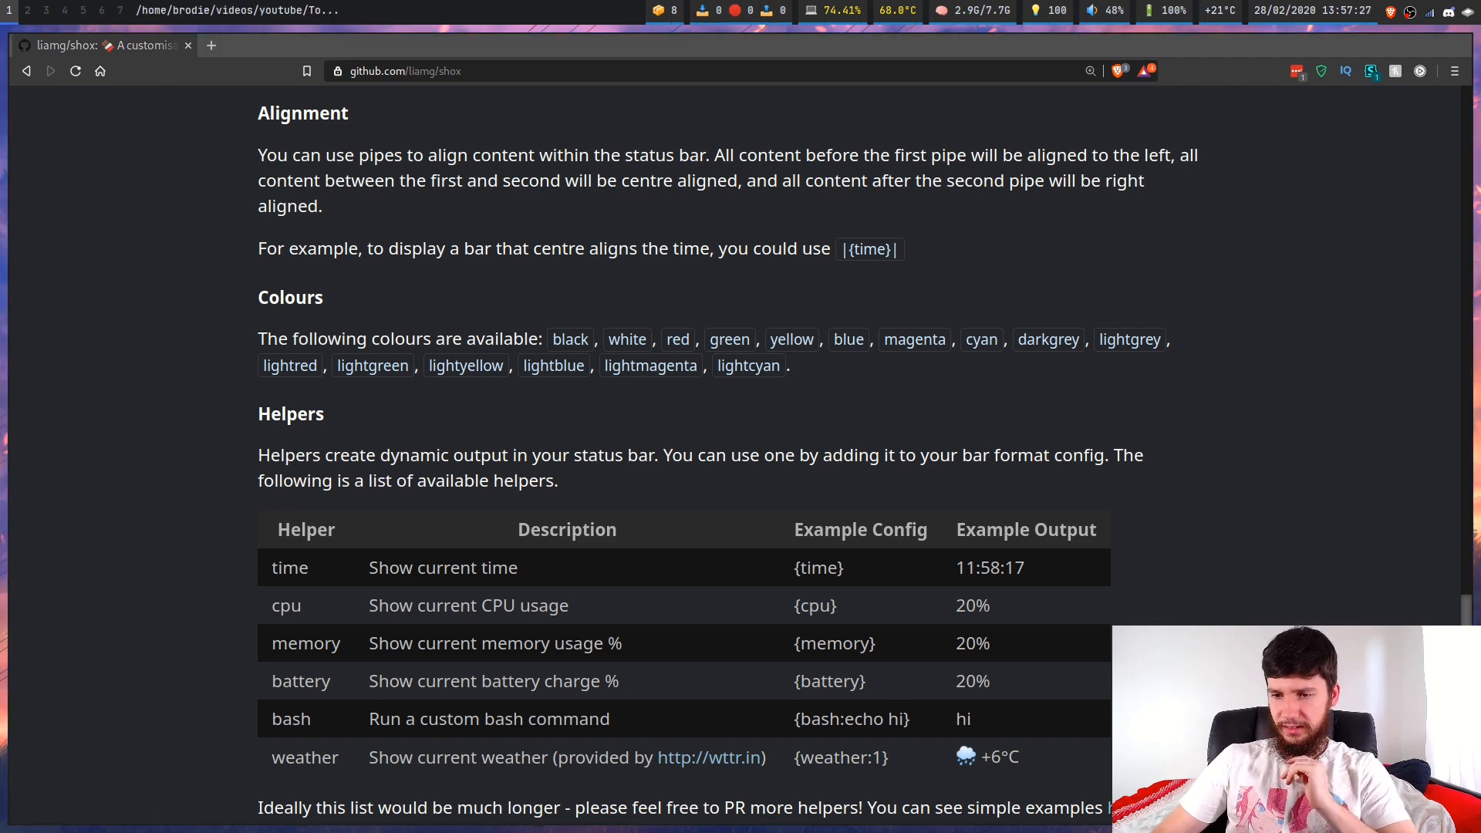
scroll(740, 463, "down", 4)
scroll(741, 464, "down", 4)
scroll(741, 462, "down", 3)
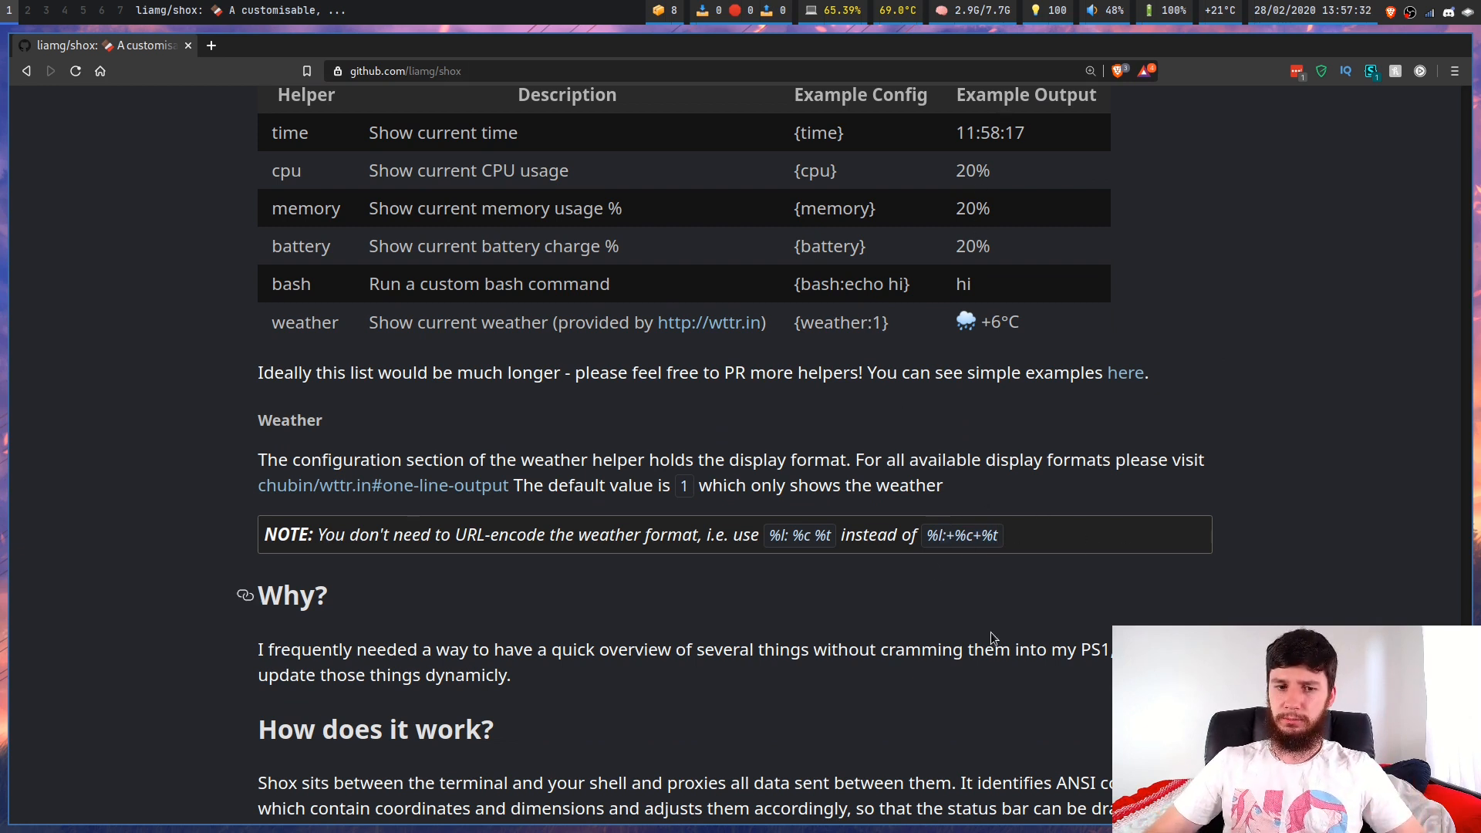
scroll(740, 463, "down", 5)
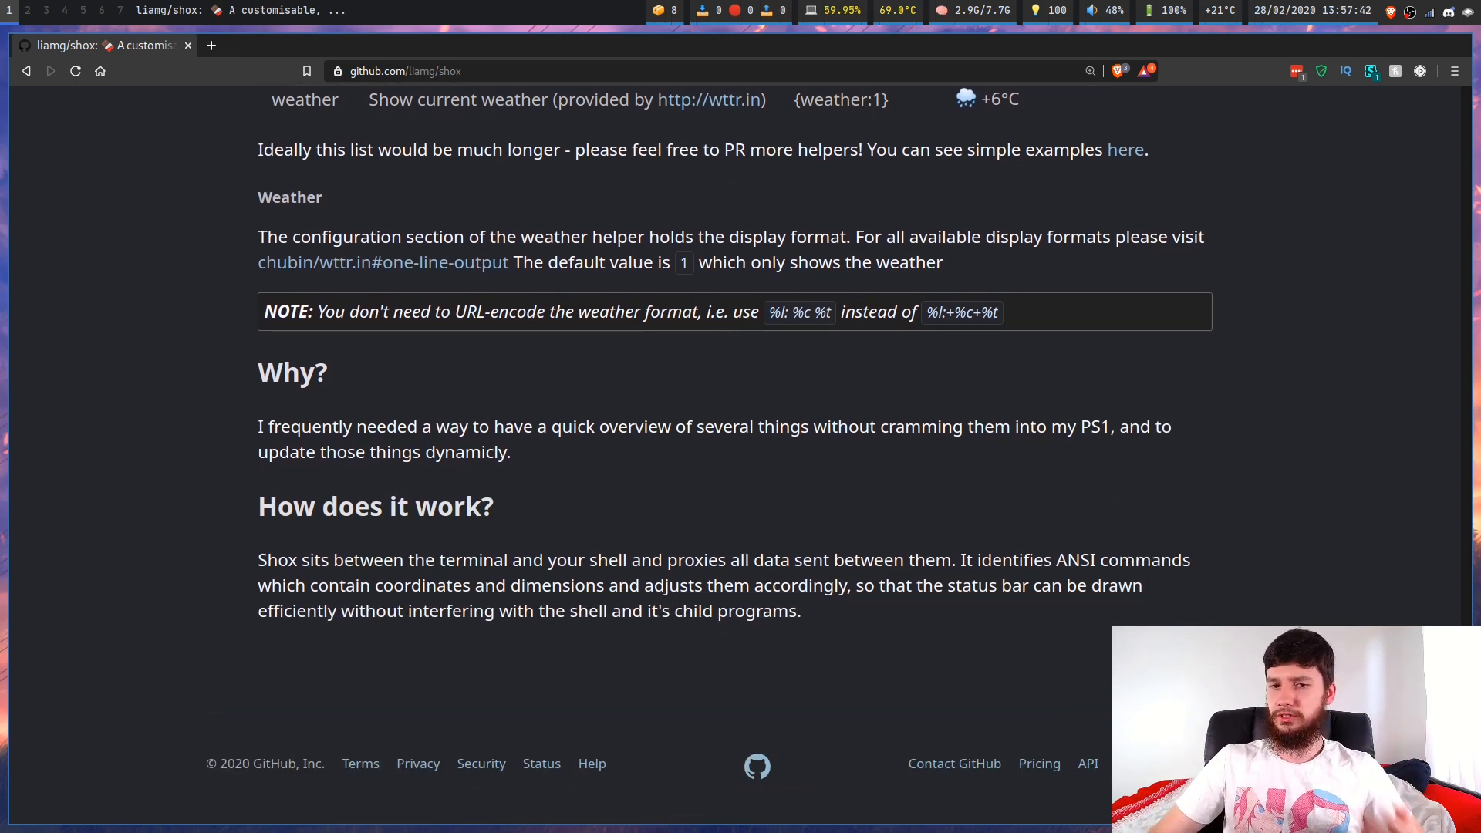
scroll(741, 463, "up", 10)
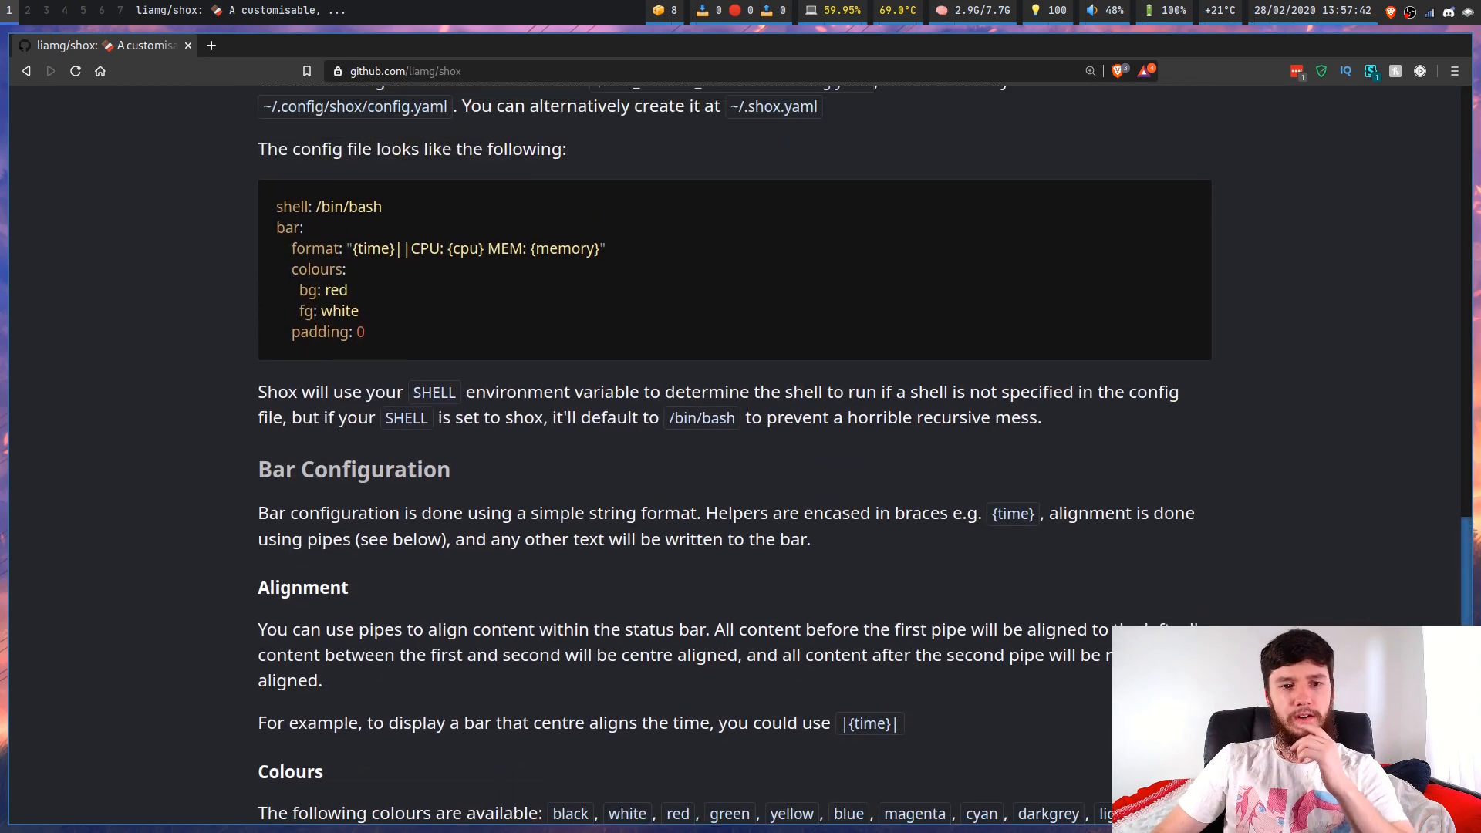